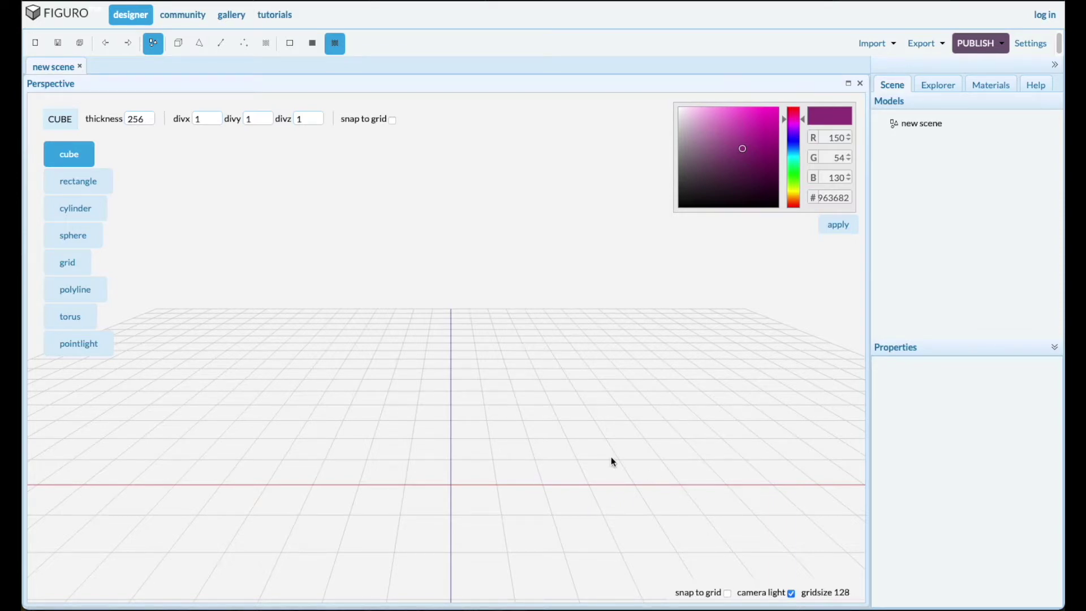
# Halve the ground grid size twice, from 128 to 64 and then to 32
pyautogui.click(825, 594)
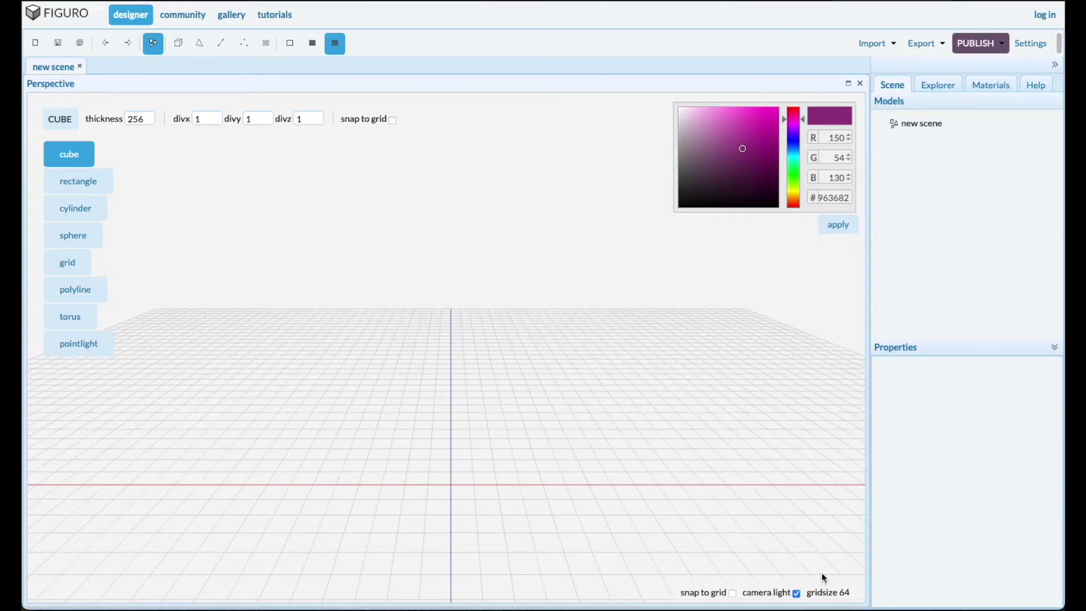
pyautogui.click(826, 592)
# In Top view, draw a closed 8-vertex half-blade polyline, 192 wide and 704 deep, and select it
pyautogui.rightClick(477, 426)
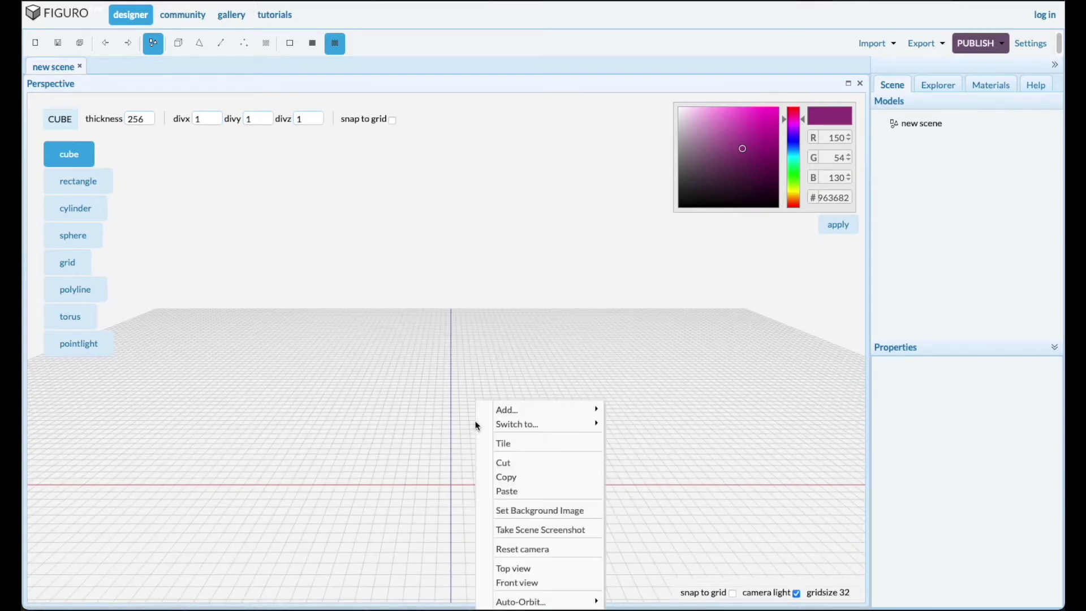
pyautogui.click(516, 566)
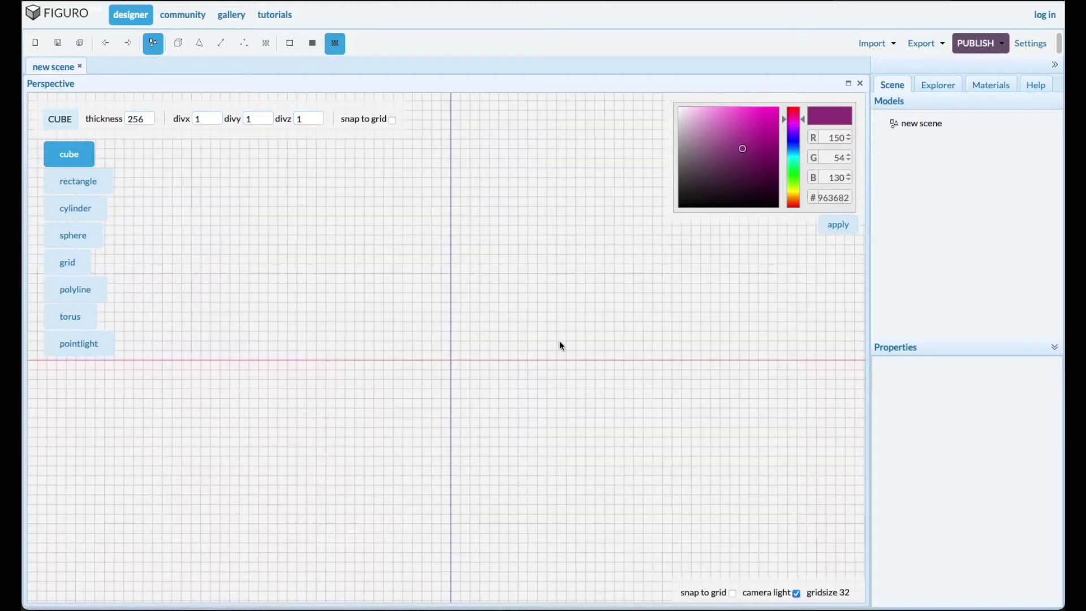
pyautogui.click(76, 291)
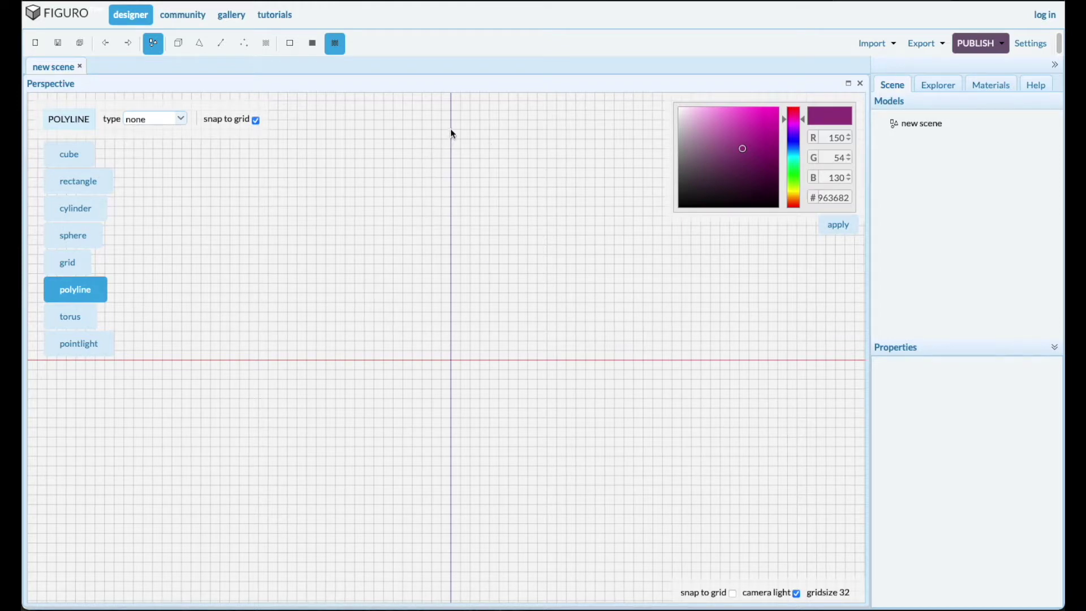
pyautogui.click(469, 159)
pyautogui.click(478, 187)
pyautogui.click(497, 282)
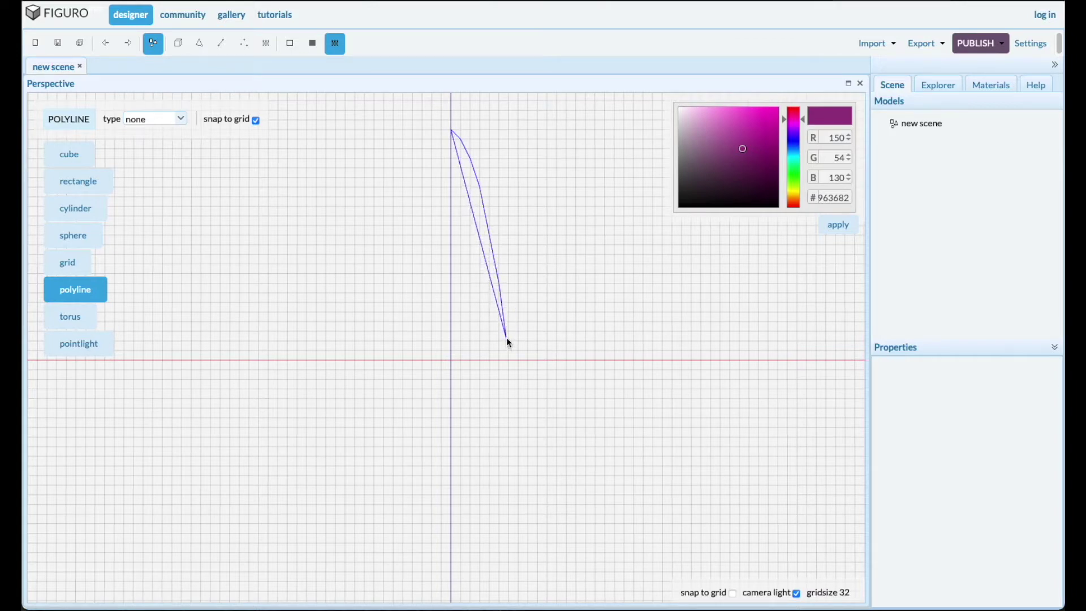
pyautogui.click(507, 337)
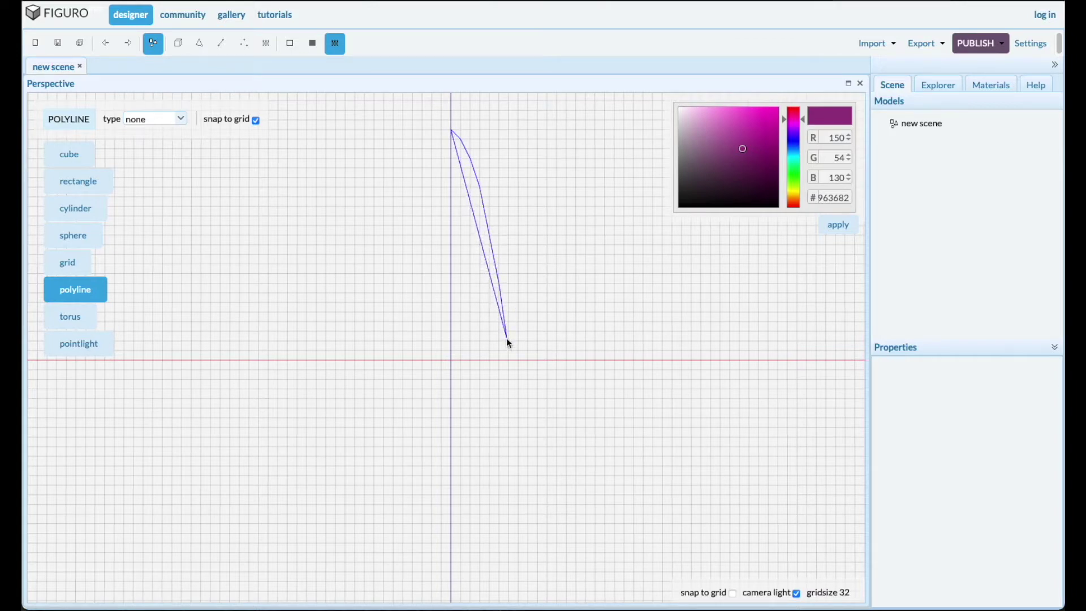
pyautogui.click(451, 342)
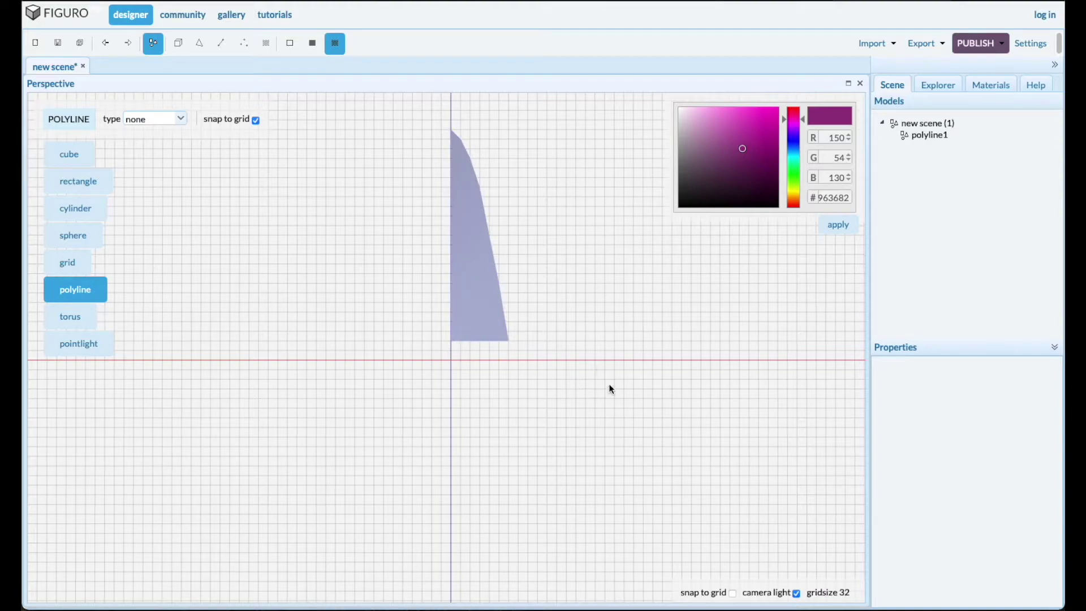
pyautogui.click(925, 139)
# Mirror polyline1 across the z axis to create the opposite blade half
pyautogui.moveTo(630, 395); pyautogui.dragTo(466, 407)
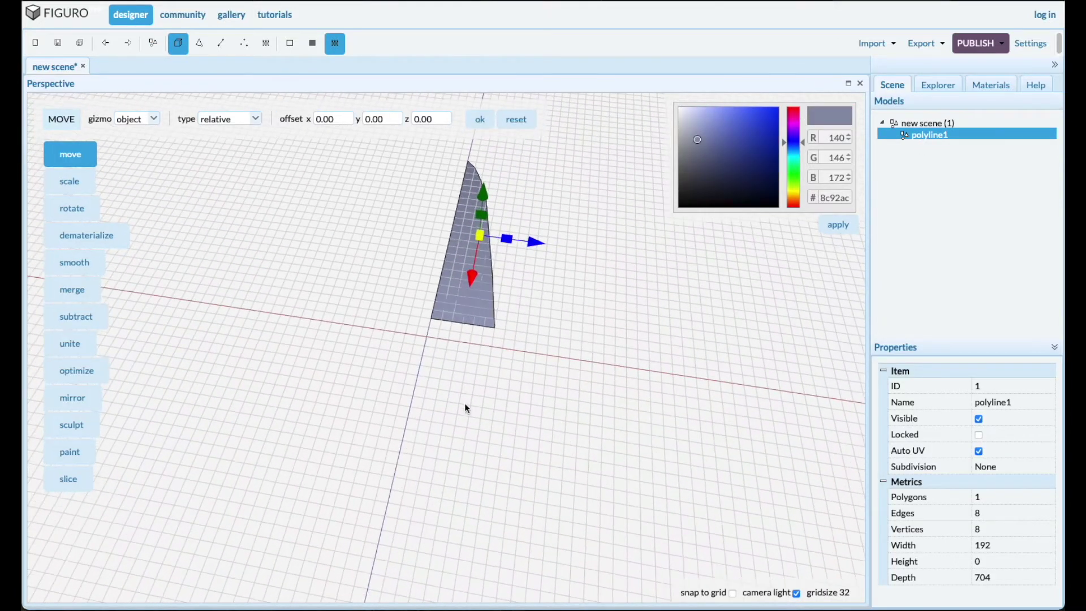
pyautogui.click(67, 397)
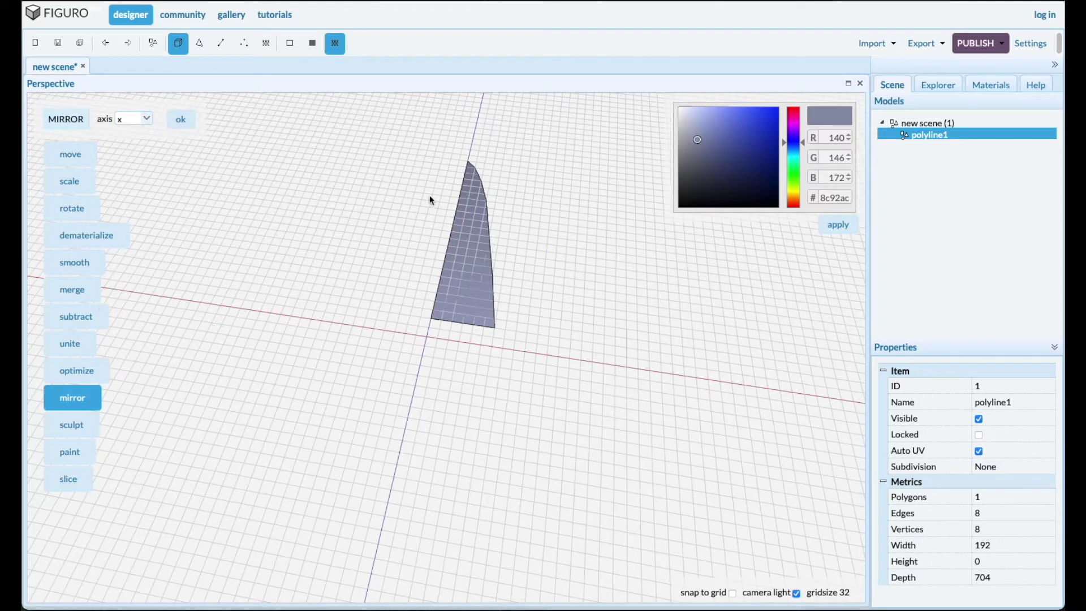
pyautogui.click(146, 118)
pyautogui.click(128, 160)
pyautogui.click(180, 121)
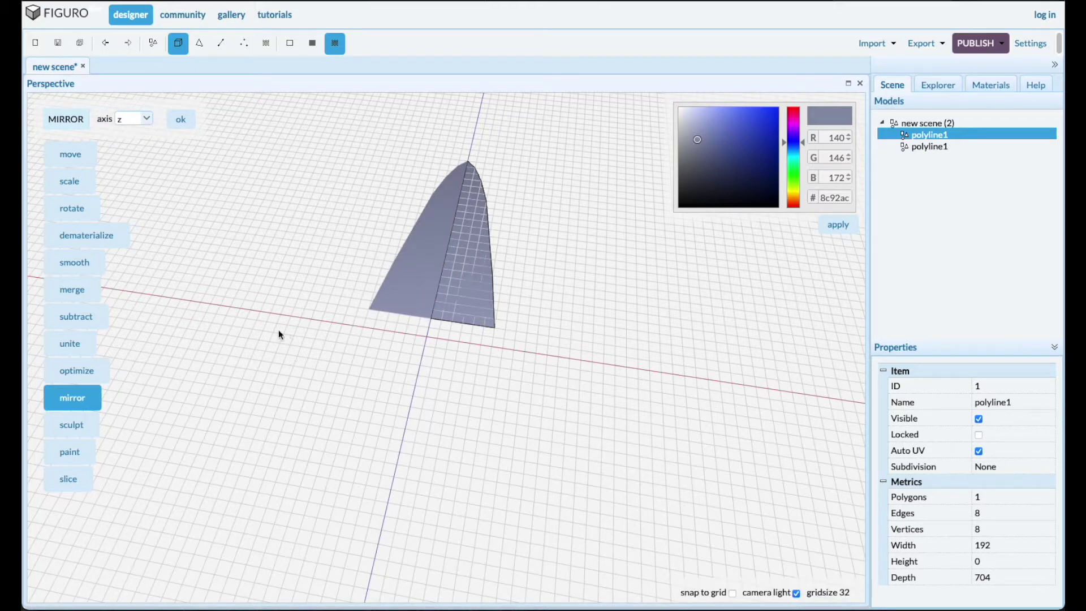
# Unite both halves into one 11-vertex polyline1, 384 wide and 704 deep
pyautogui.click(413, 280)
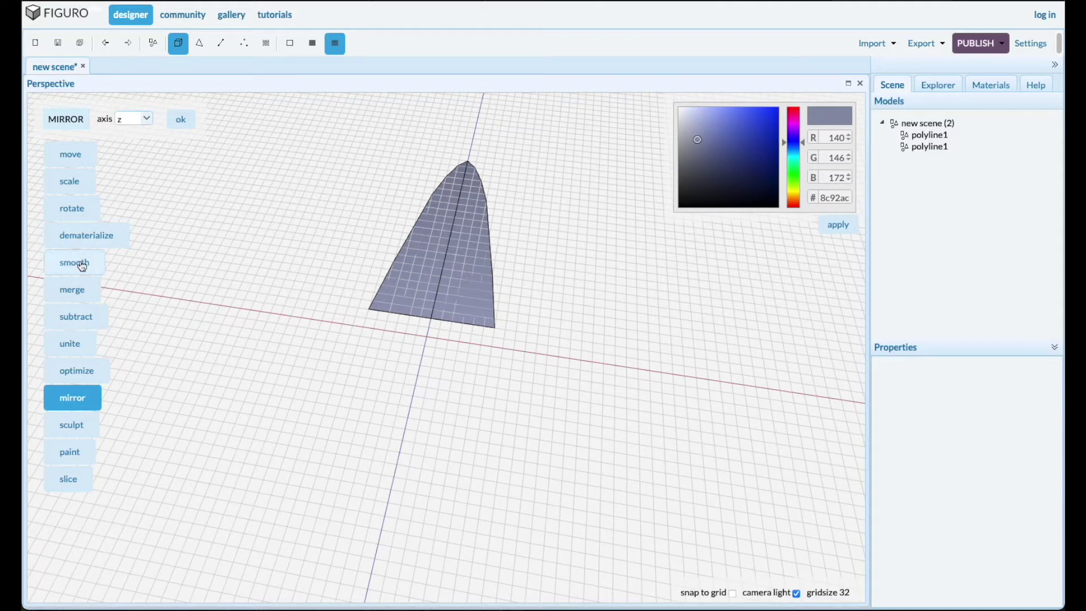
pyautogui.click(72, 349)
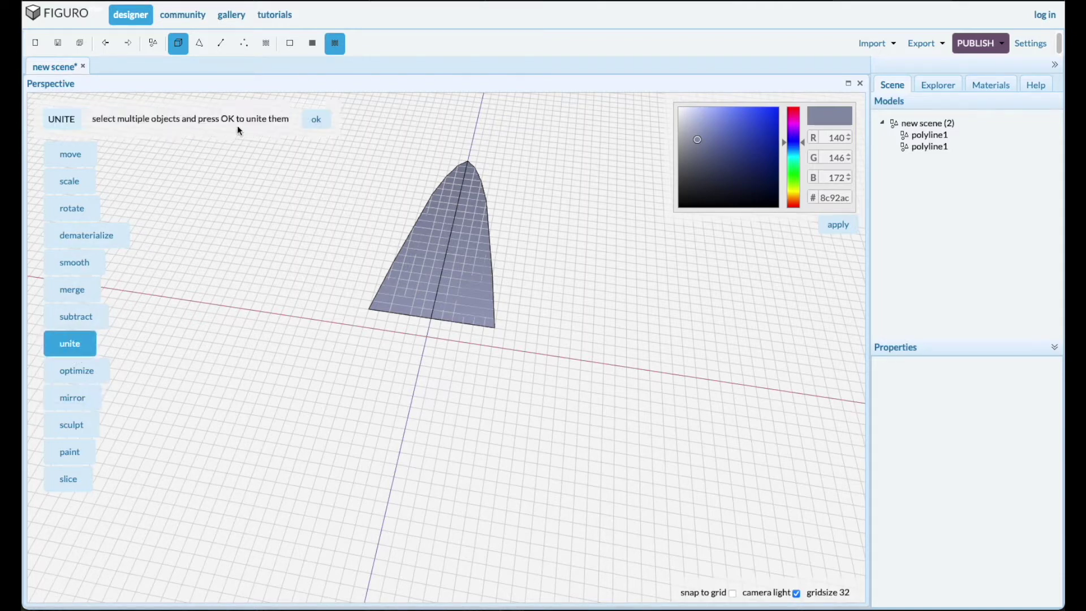
pyautogui.click(317, 121)
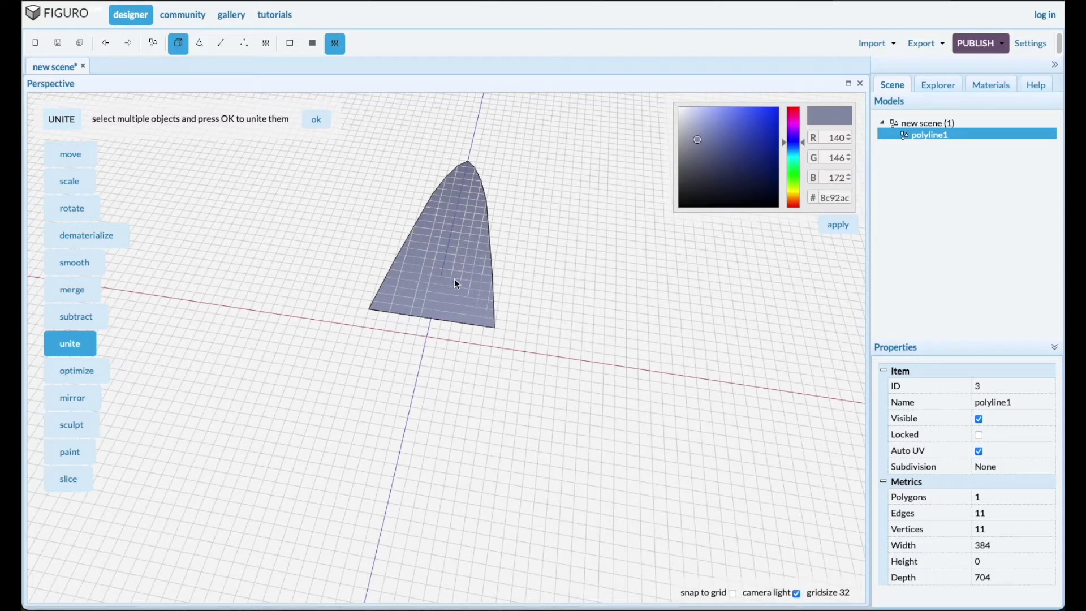
# Extrude the blade's flat face upward into a solid slab 77 units high
pyautogui.click(199, 44)
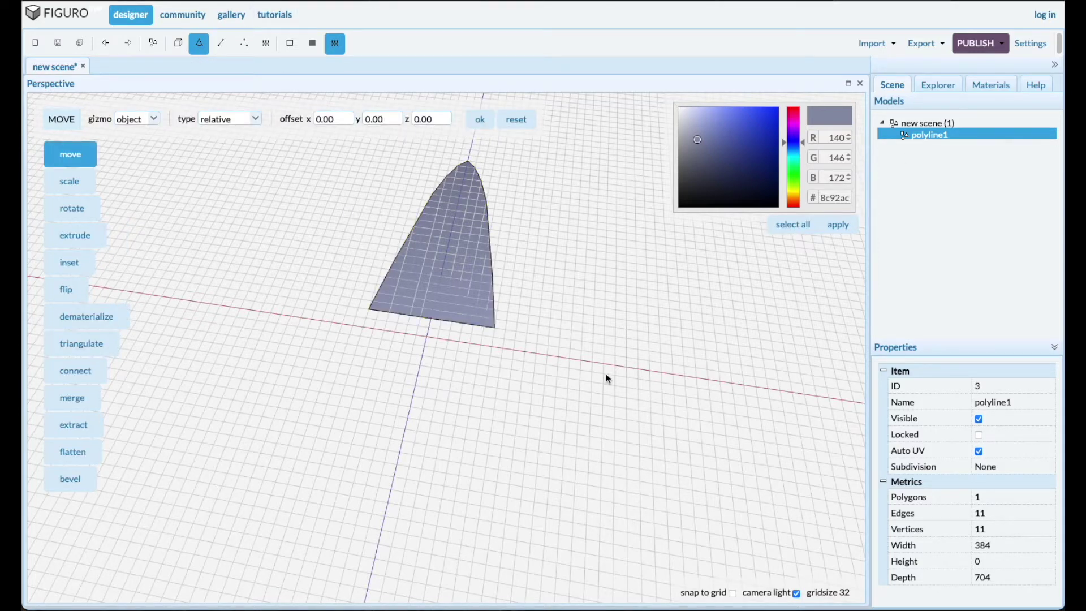
pyautogui.moveTo(605, 373); pyautogui.dragTo(589, 365, button='middle')
pyautogui.click(412, 226)
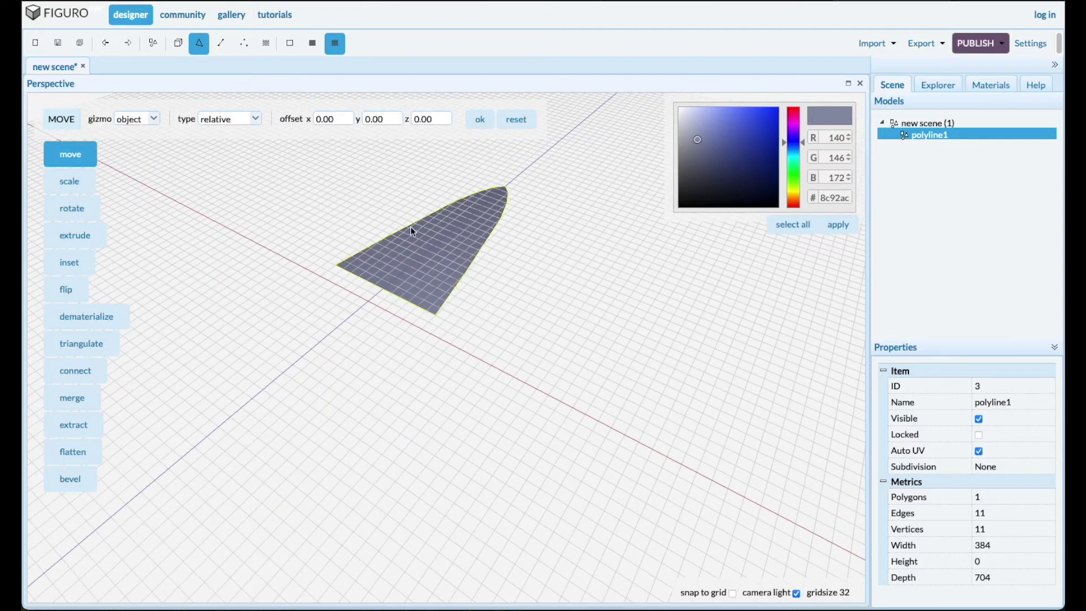
pyautogui.click(439, 265)
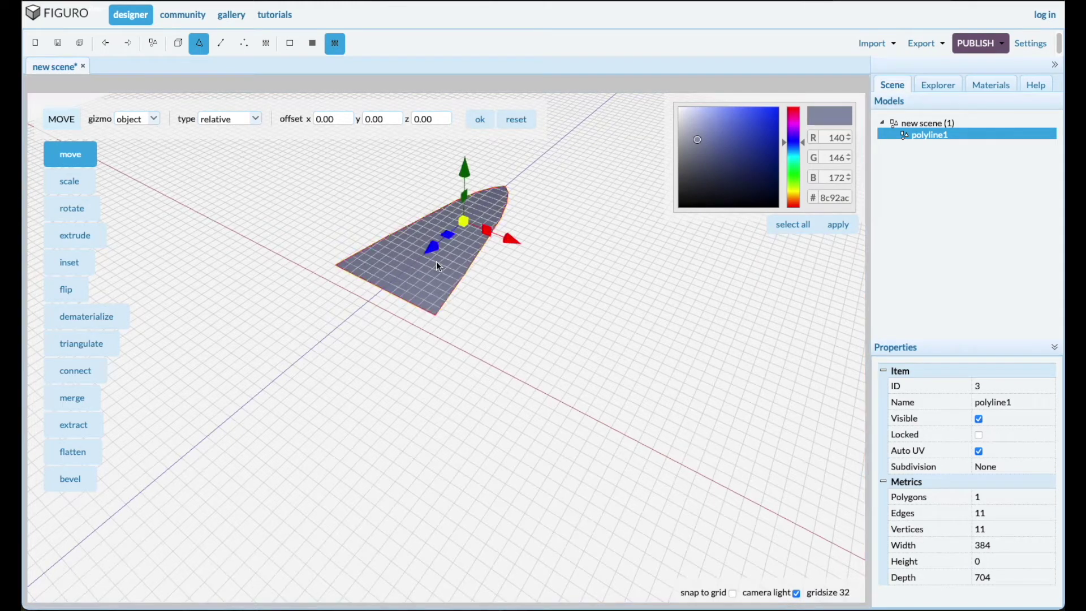
pyautogui.click(84, 236)
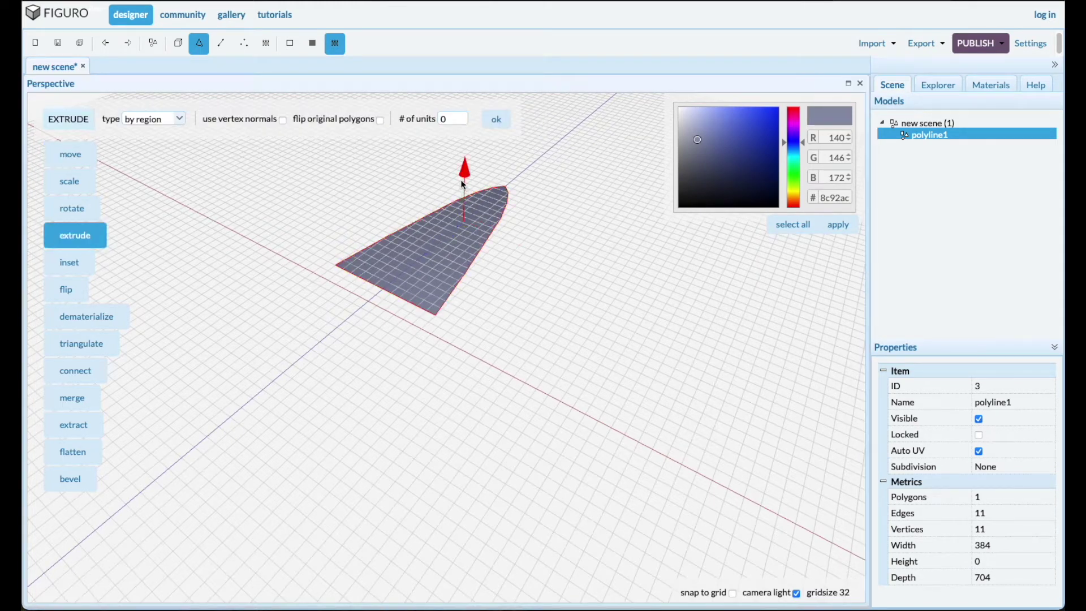
pyautogui.moveTo(464, 174); pyautogui.dragTo(463, 148)
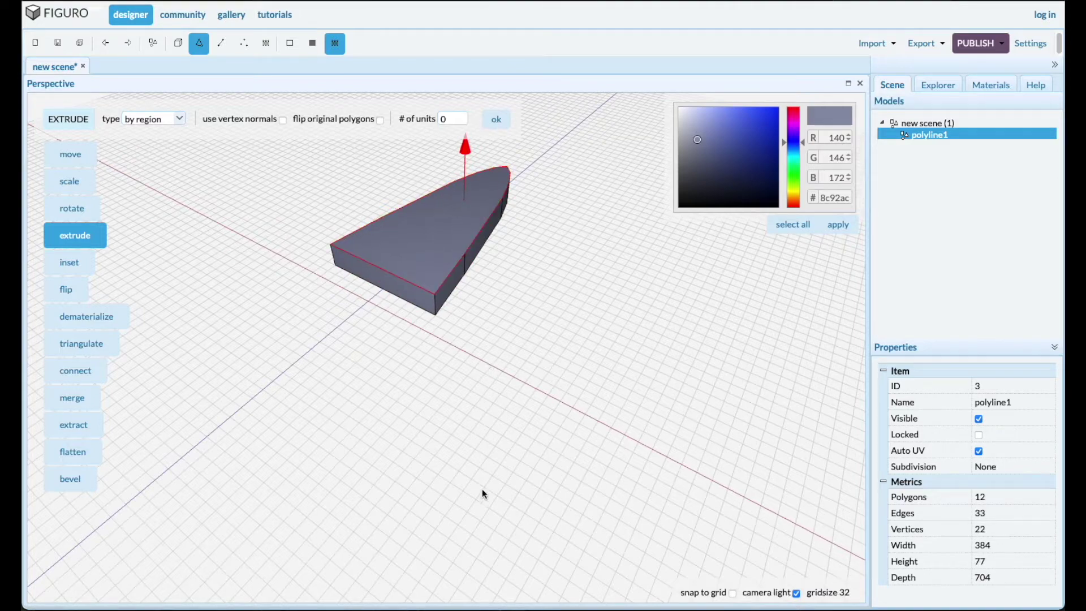
pyautogui.moveTo(545, 520); pyautogui.dragTo(520, 473)
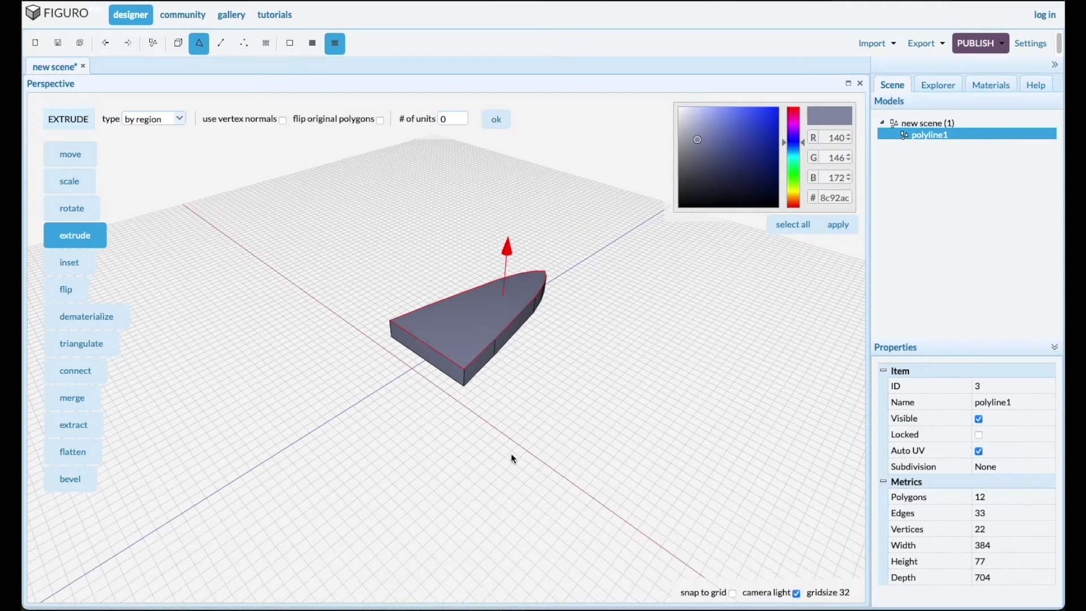
pyautogui.moveTo(463, 451); pyautogui.dragTo(448, 436)
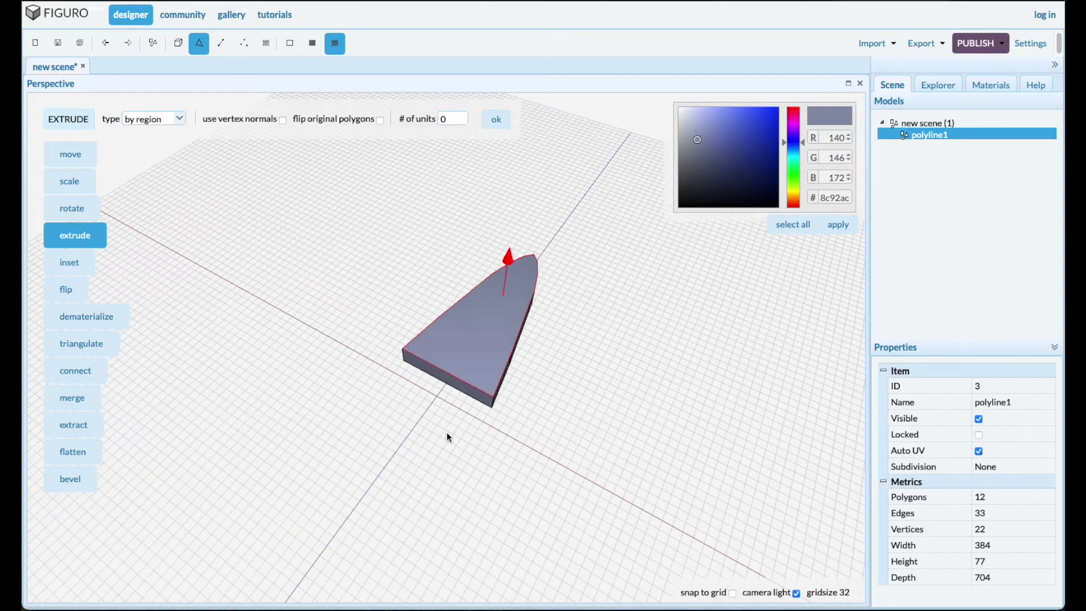
# Split the solid's bottom front edge into 2, adding a midpoint vertex
pyautogui.click(222, 46)
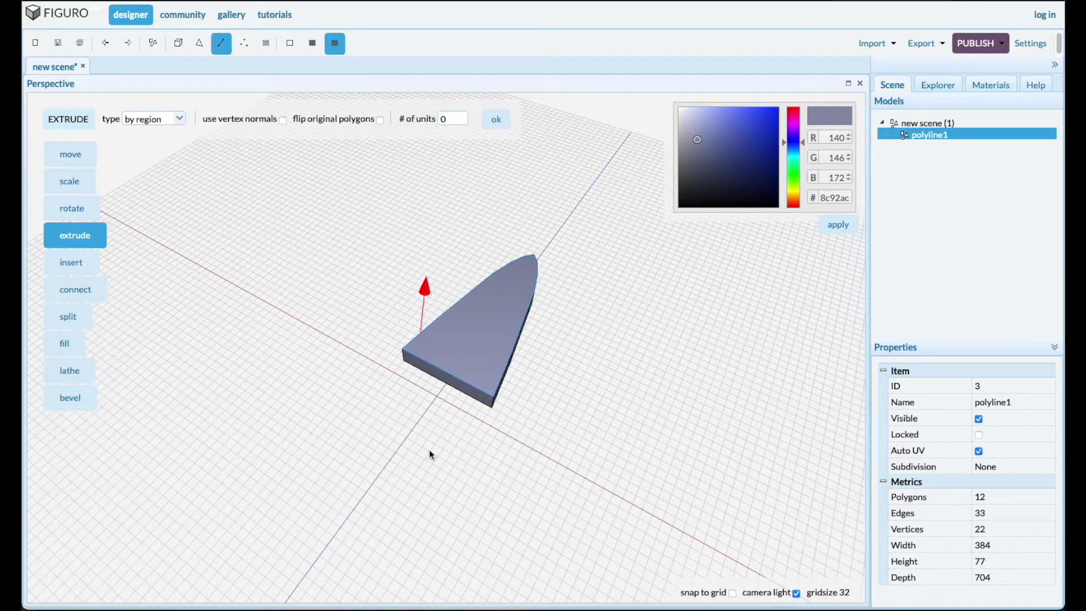
pyautogui.click(444, 399)
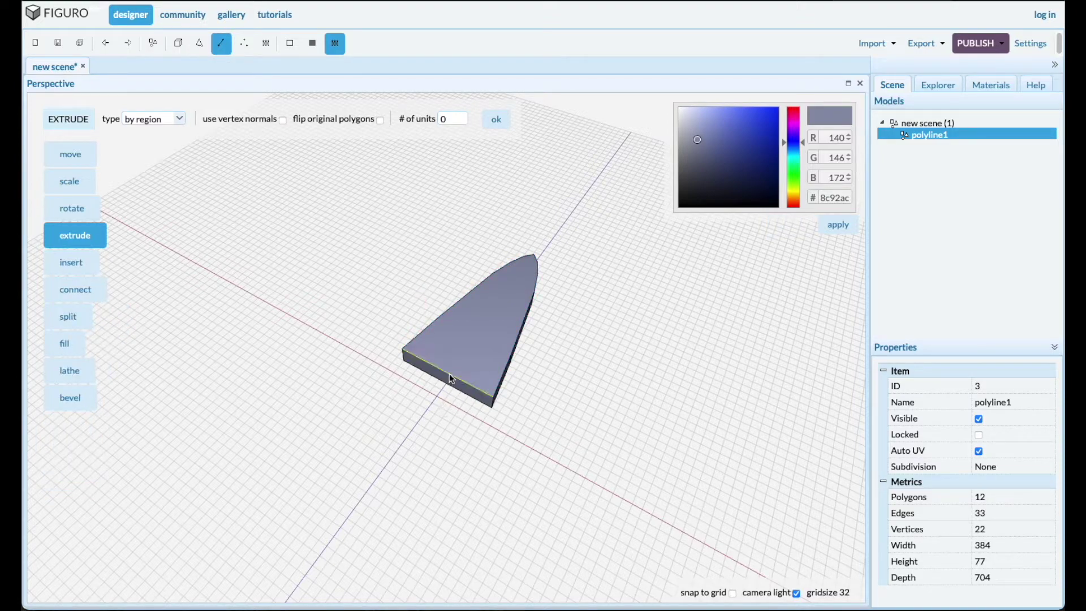
pyautogui.click(450, 380)
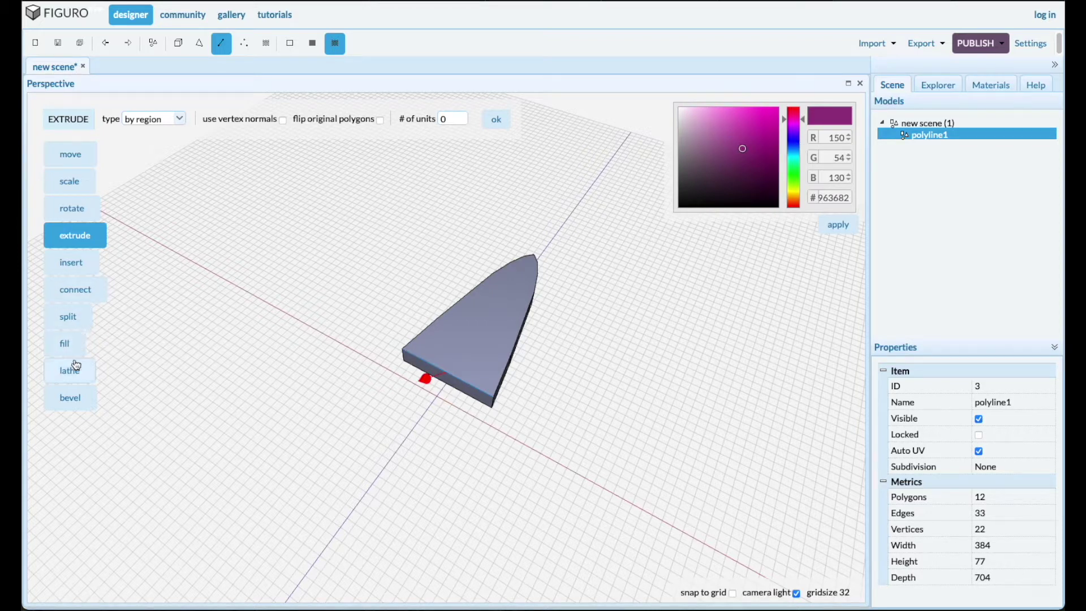
pyautogui.click(78, 315)
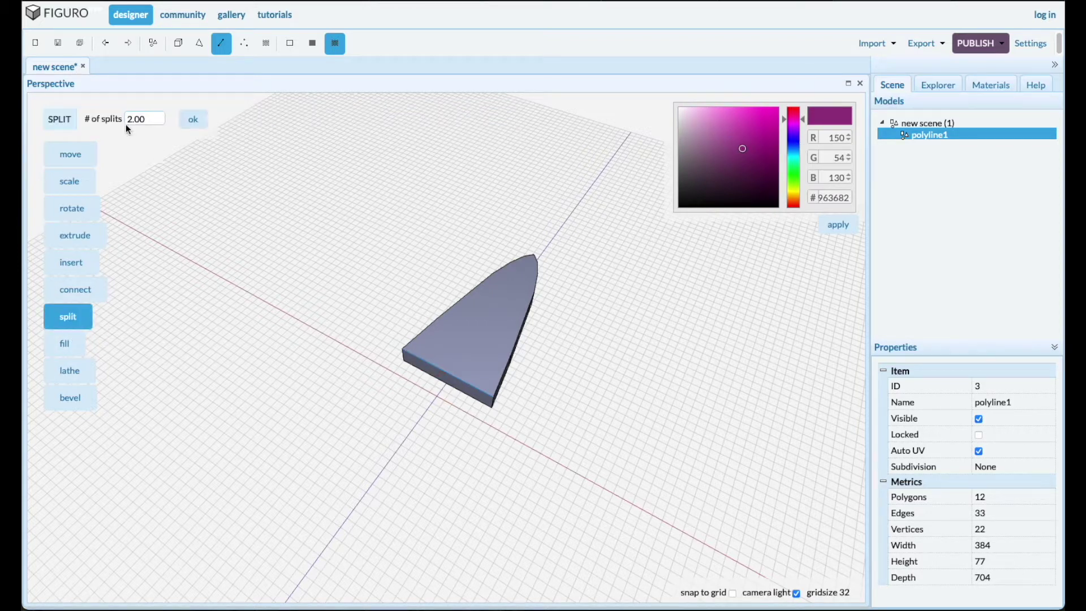
pyautogui.click(187, 121)
pyautogui.scroll(2, 421, 365)
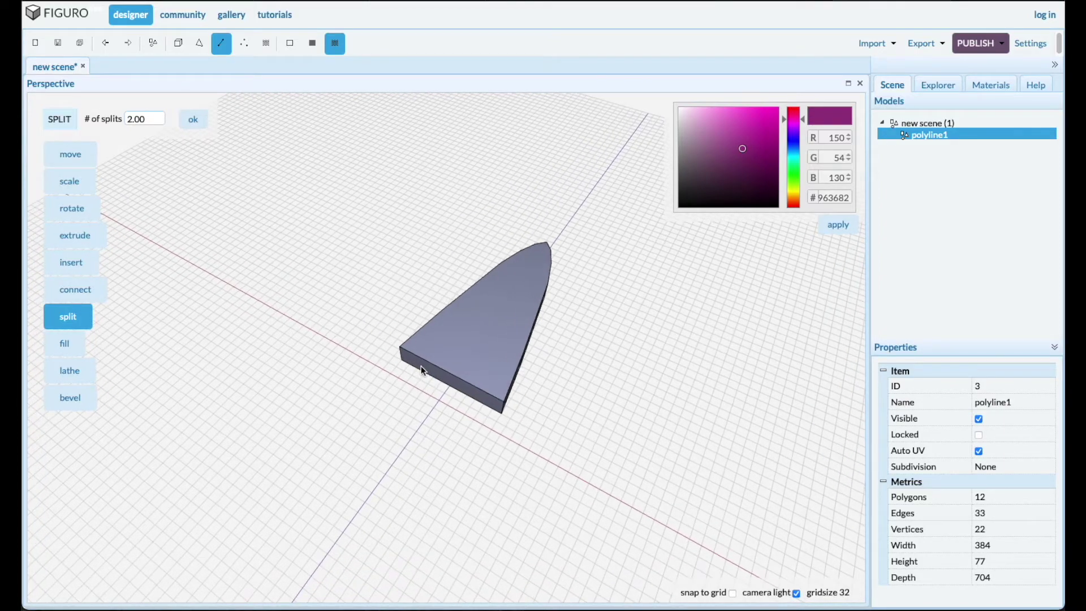
# Connect the new midpoint vertex to the blade tip vertex with a center edge
pyautogui.click(244, 43)
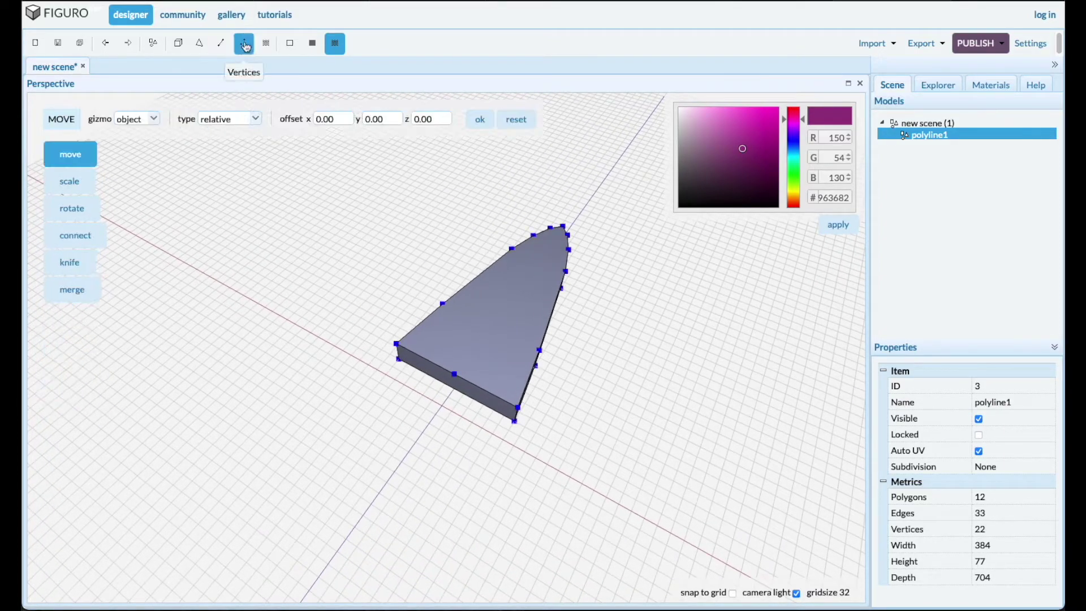
pyautogui.click(80, 237)
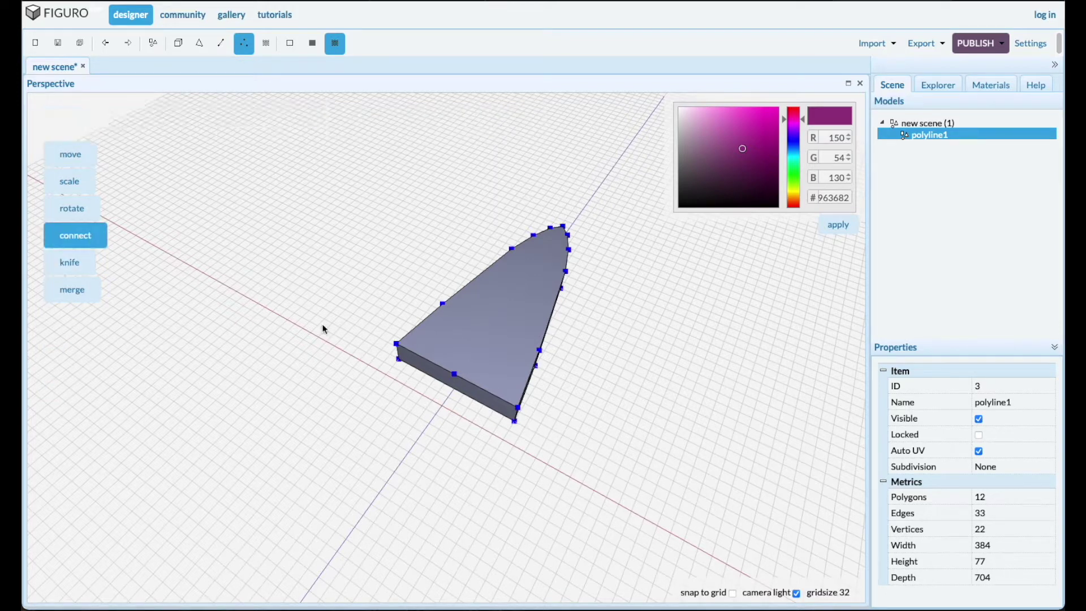
pyautogui.click(455, 374)
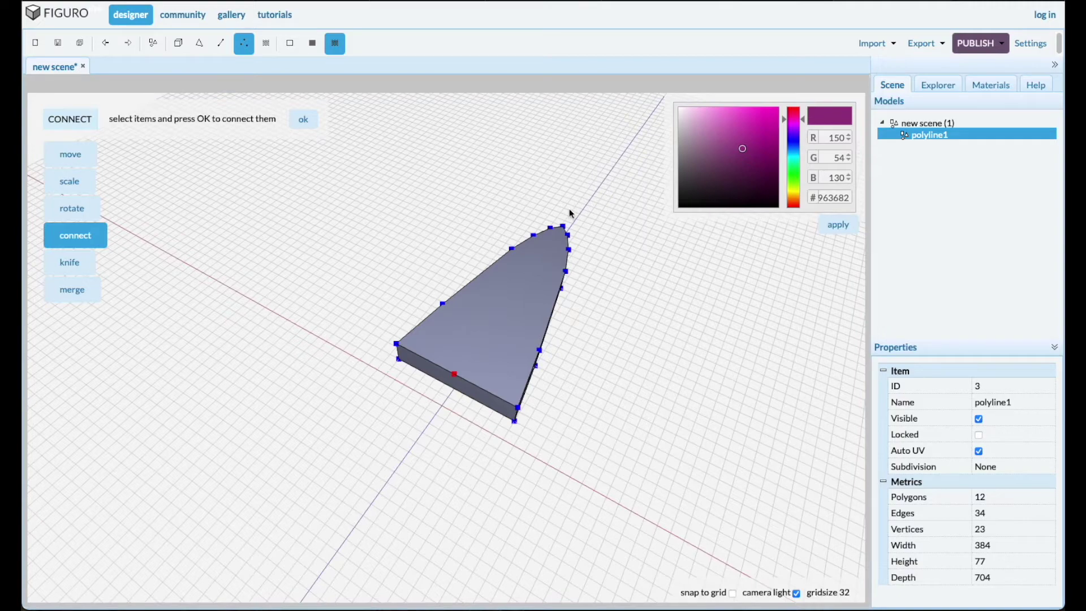
pyautogui.click(564, 226)
pyautogui.click(304, 120)
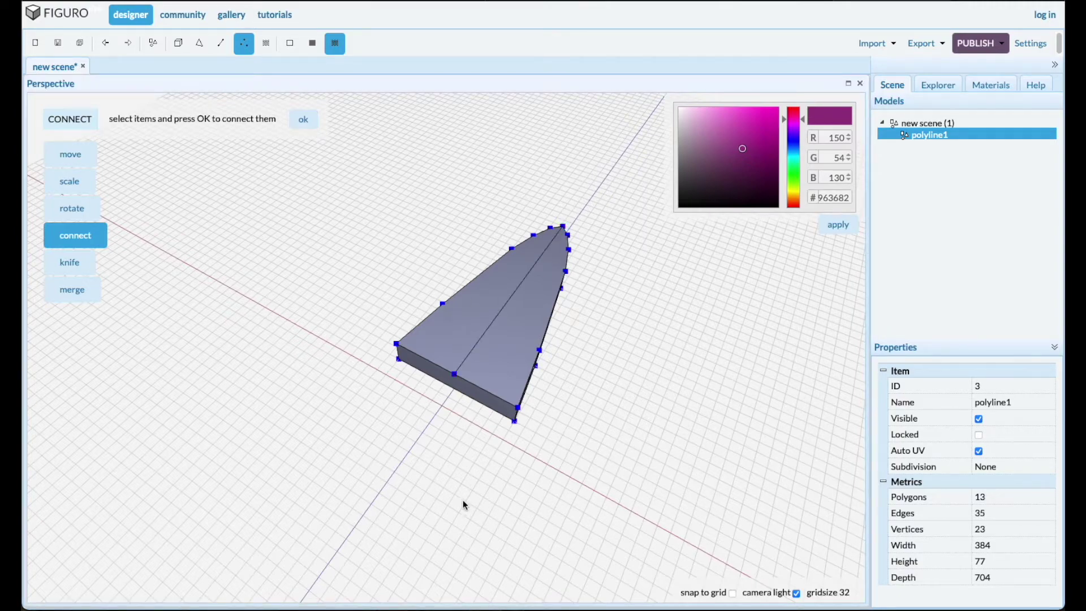
pyautogui.moveTo(460, 493); pyautogui.dragTo(455, 485)
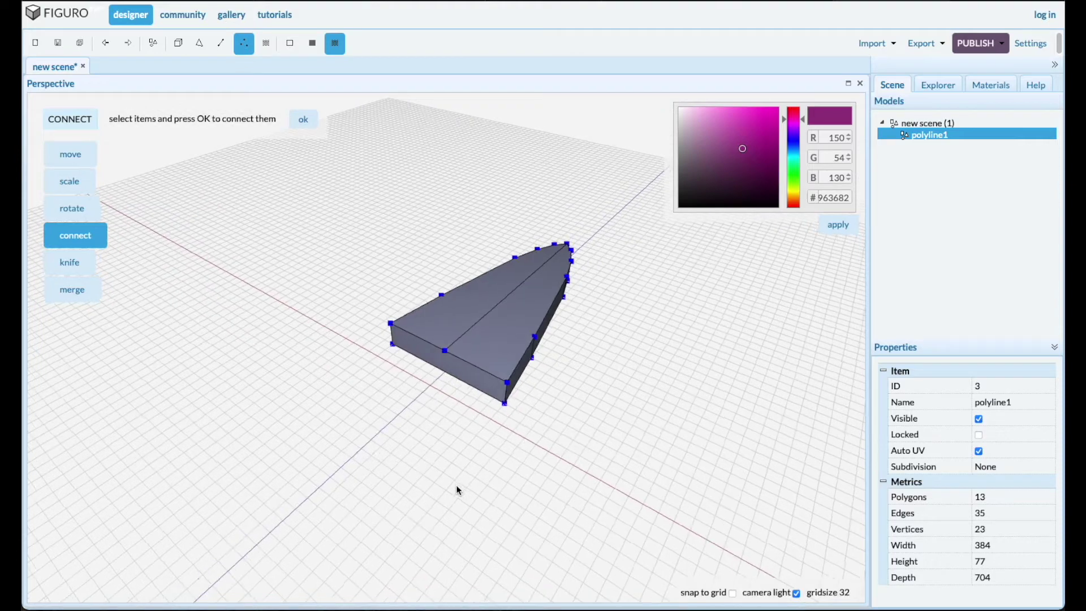
# Box-select the blade's side-wall edges and connect them with a lengthwise edge loop
pyautogui.click(223, 44)
pyautogui.moveTo(587, 404); pyautogui.dragTo(553, 383)
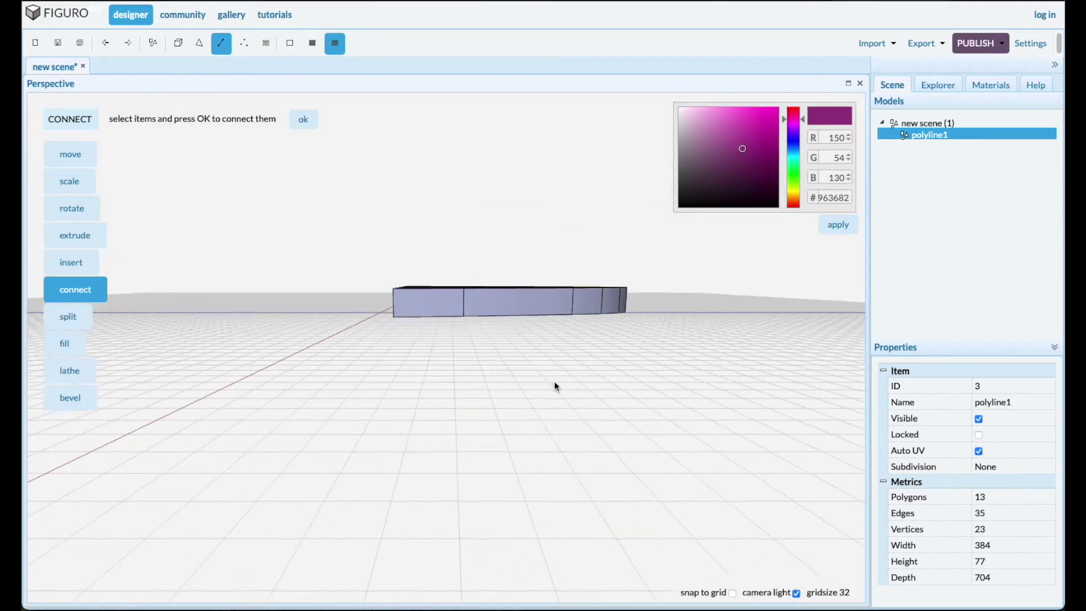
pyautogui.moveTo(470, 286); pyautogui.dragTo(486, 308)
pyautogui.scroll(2, 481, 317)
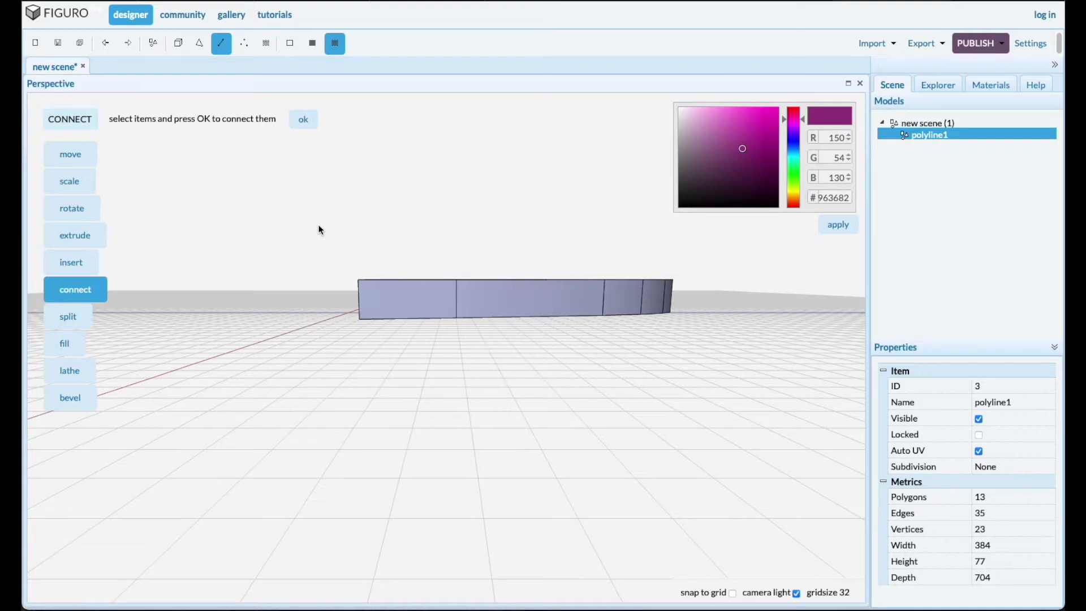
pyautogui.moveTo(304, 240); pyautogui.dragTo(694, 311)
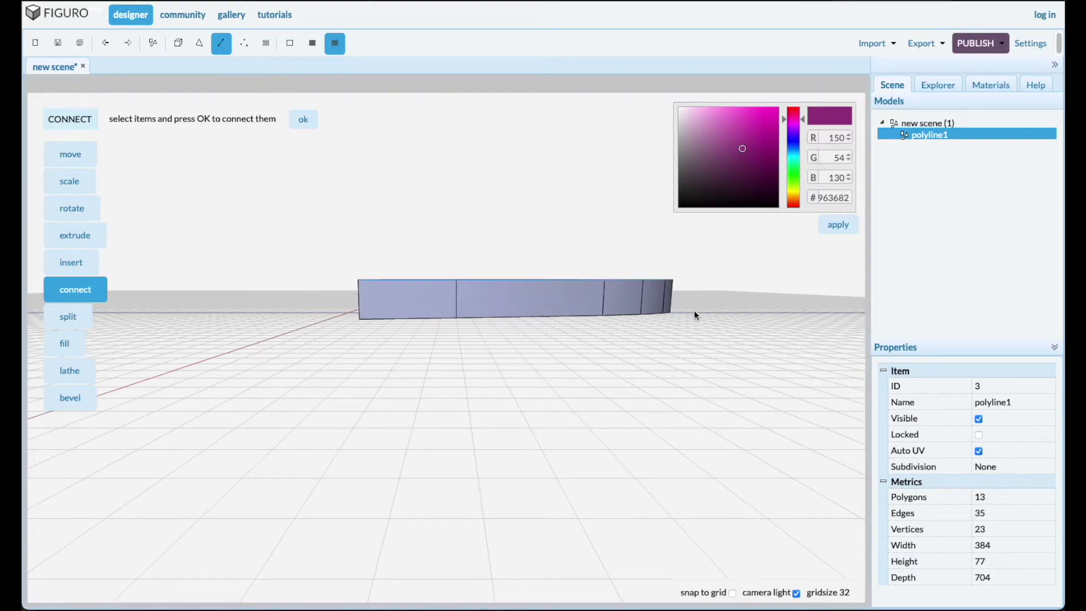
pyautogui.moveTo(473, 428); pyautogui.dragTo(484, 447, button='middle')
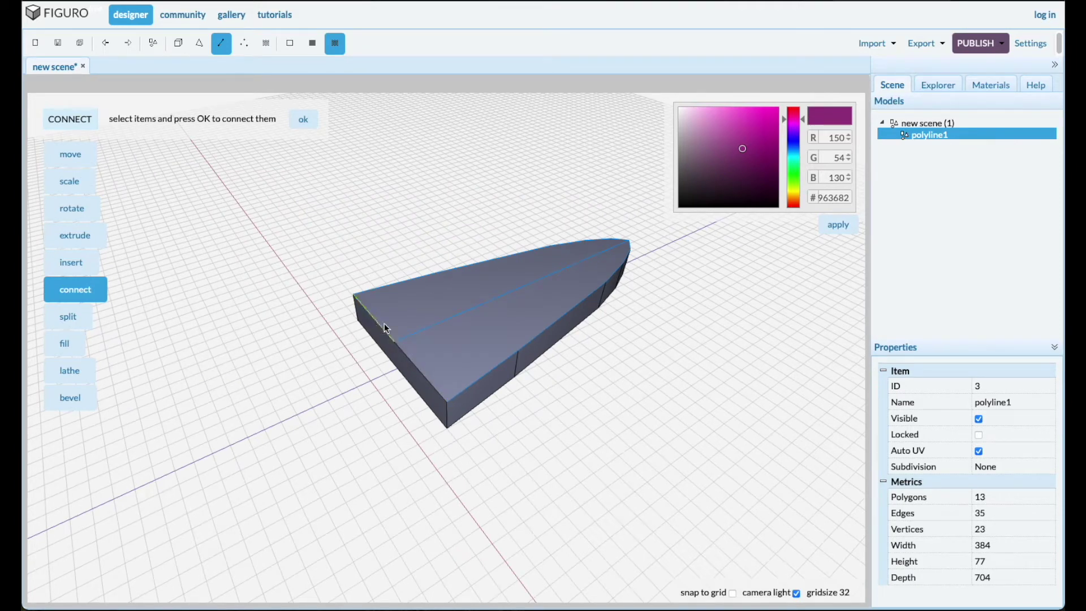
pyautogui.click(414, 333)
pyautogui.moveTo(596, 467); pyautogui.dragTo(593, 469)
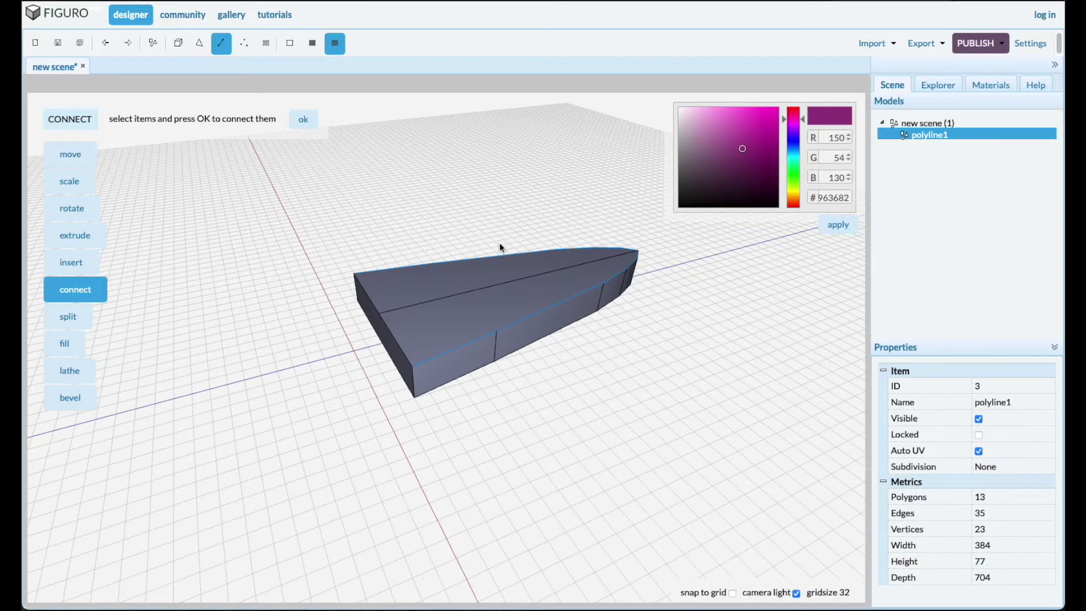
# Move the side edge loop by -77 along y so the faces slope to a central ridge
pyautogui.click(74, 151)
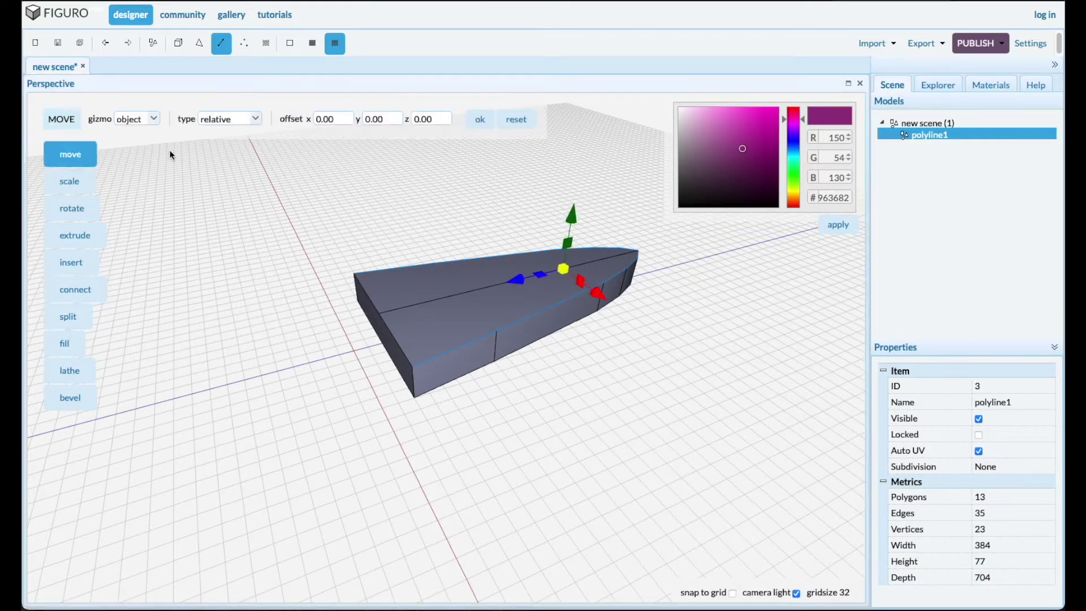
pyautogui.doubleClick(379, 118)
pyautogui.click(480, 119)
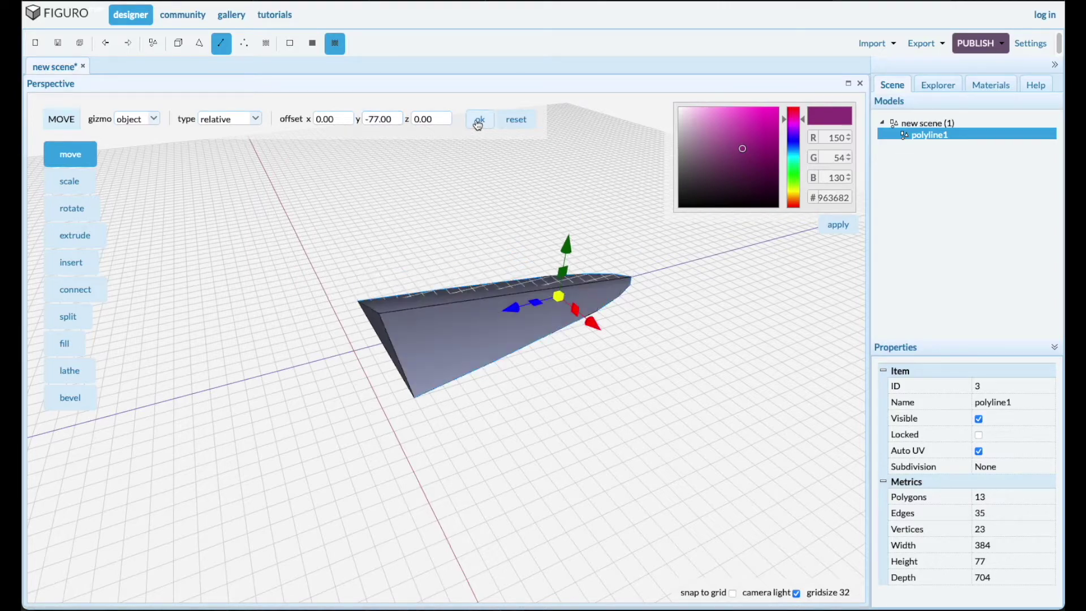
pyautogui.moveTo(352, 446); pyautogui.dragTo(375, 444)
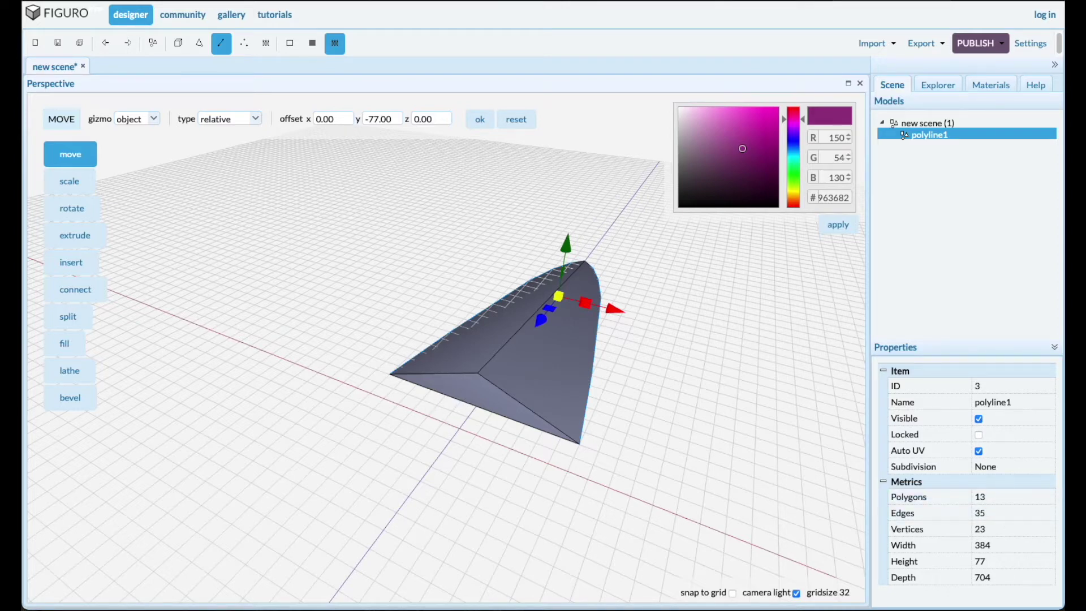
pyautogui.press('super+Tab')
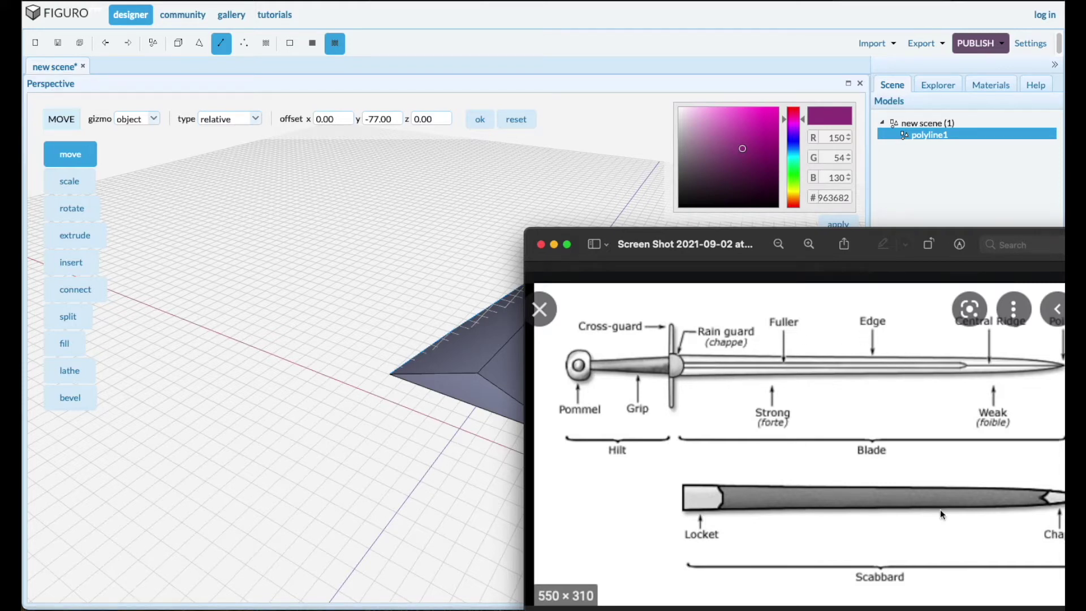
pyautogui.click(952, 171)
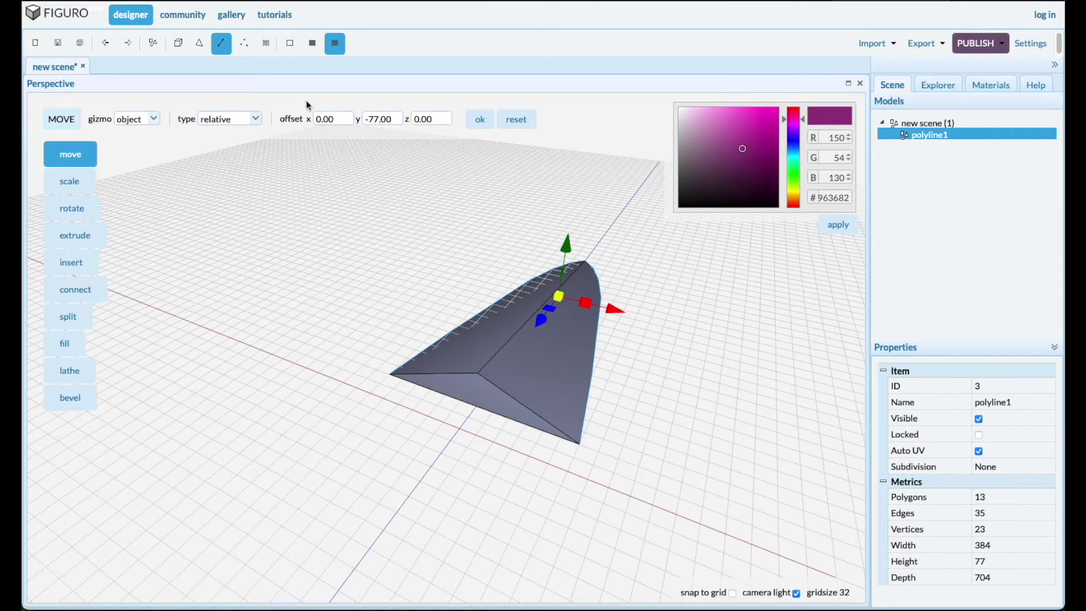
# Select the blade's wide base face and extrude it outward twice to lengthen the blade
pyautogui.click(244, 43)
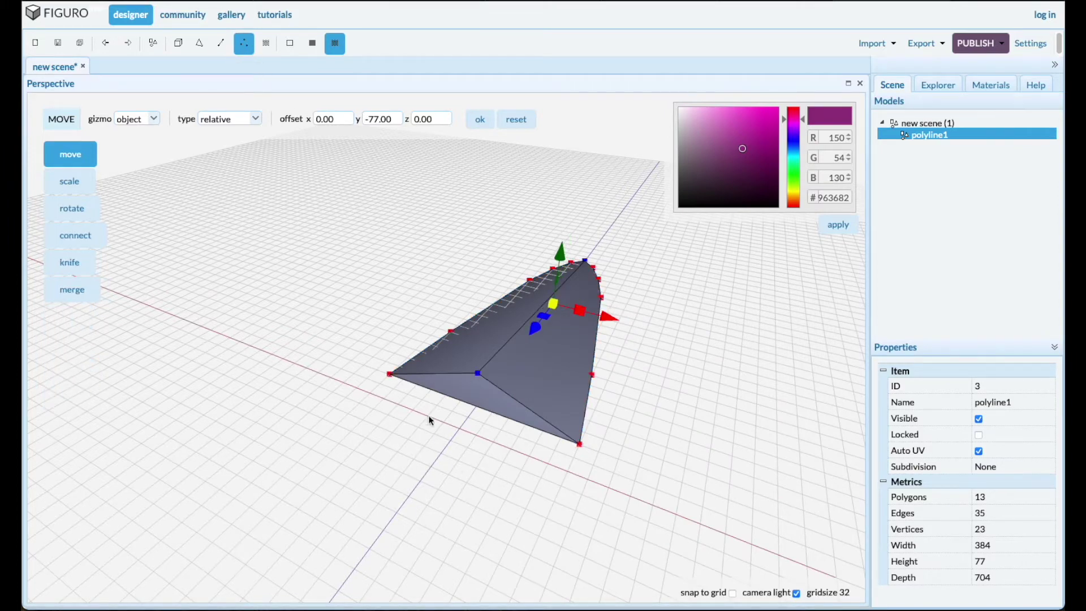
pyautogui.click(467, 465)
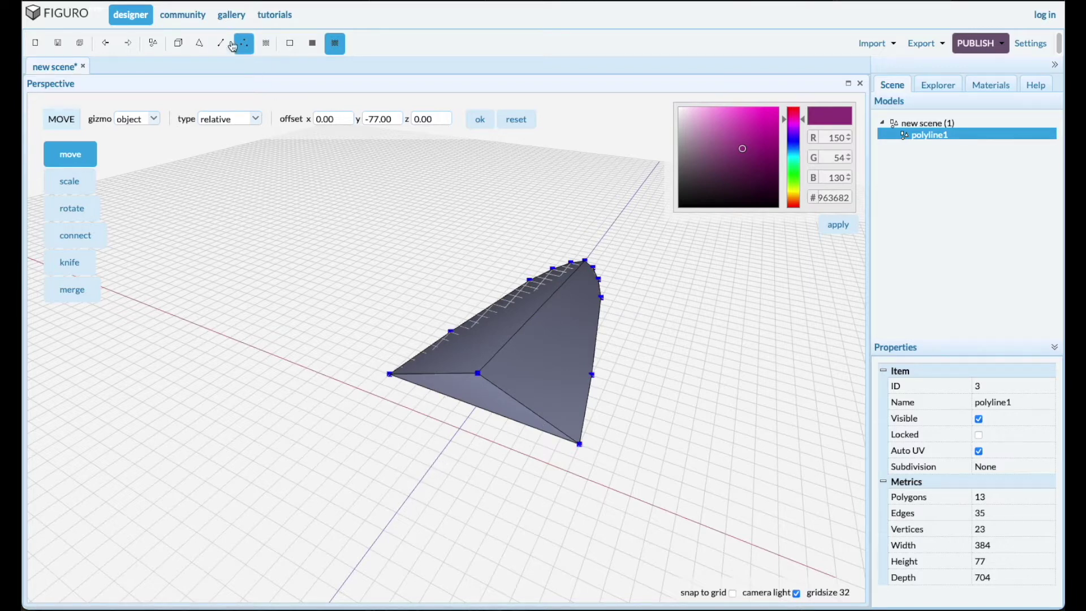
pyautogui.click(201, 46)
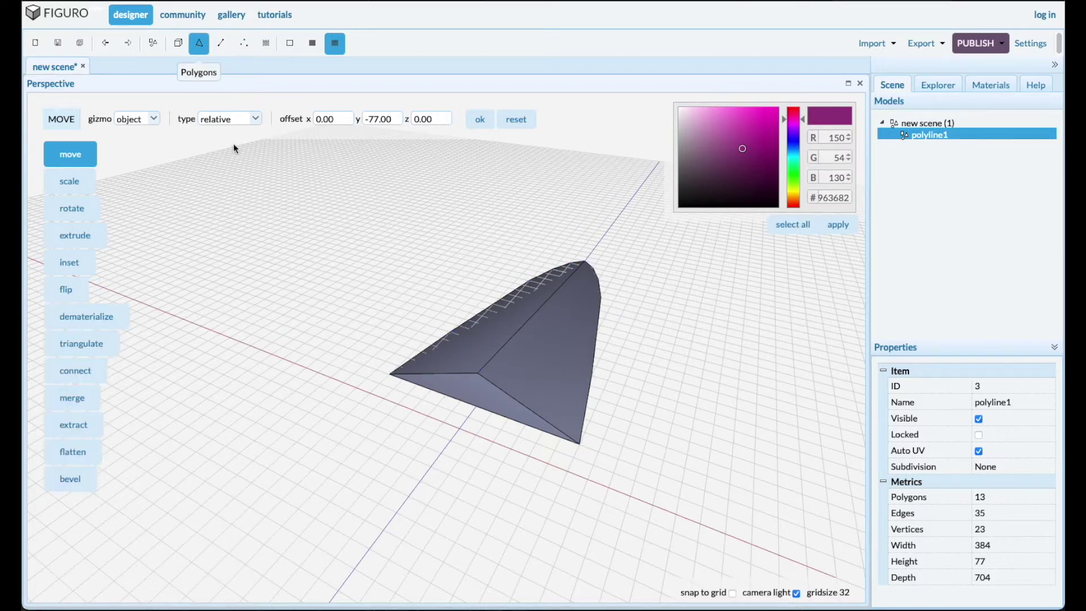
pyautogui.click(482, 399)
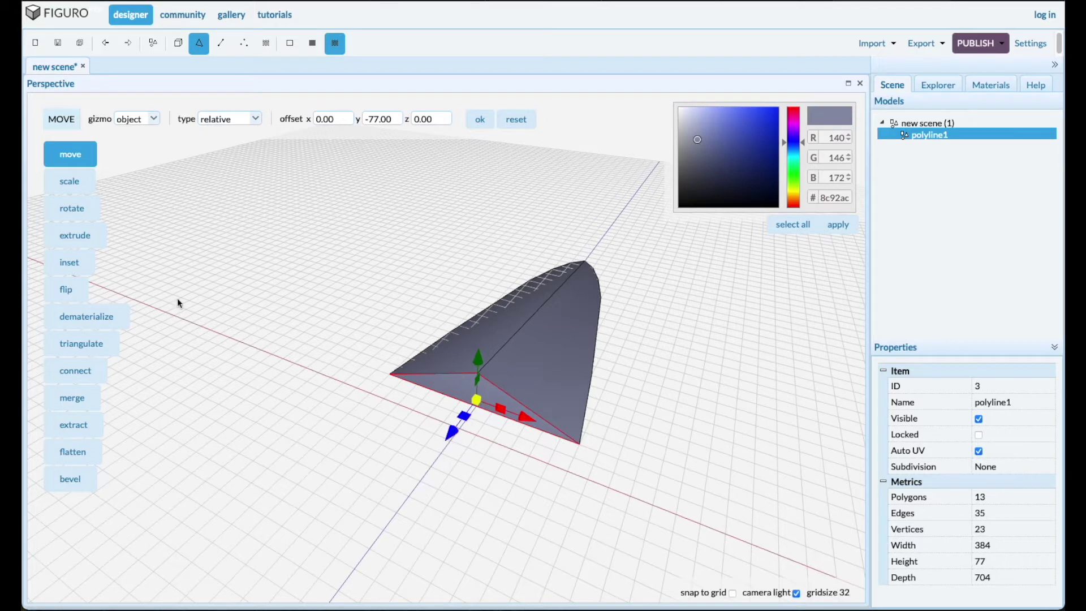
pyautogui.click(85, 239)
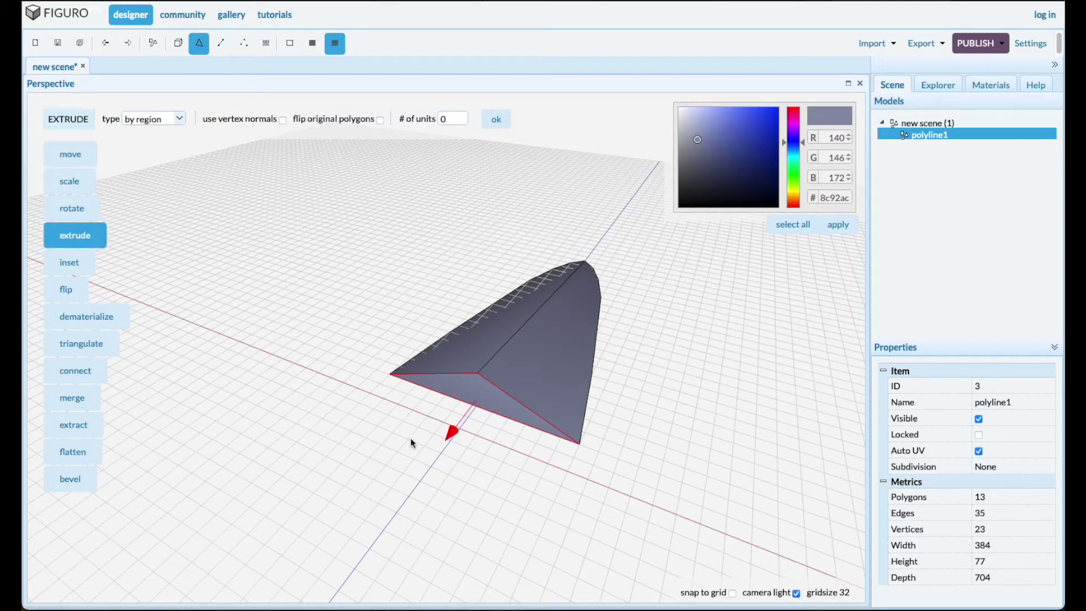
pyautogui.moveTo(452, 431); pyautogui.dragTo(446, 440)
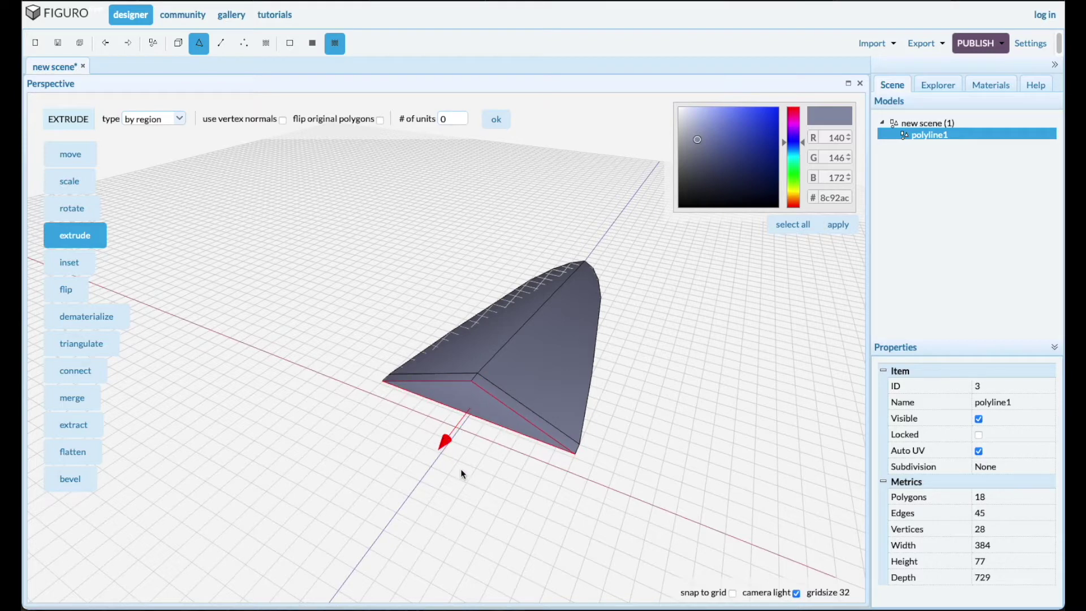
pyautogui.moveTo(446, 441); pyautogui.dragTo(423, 470)
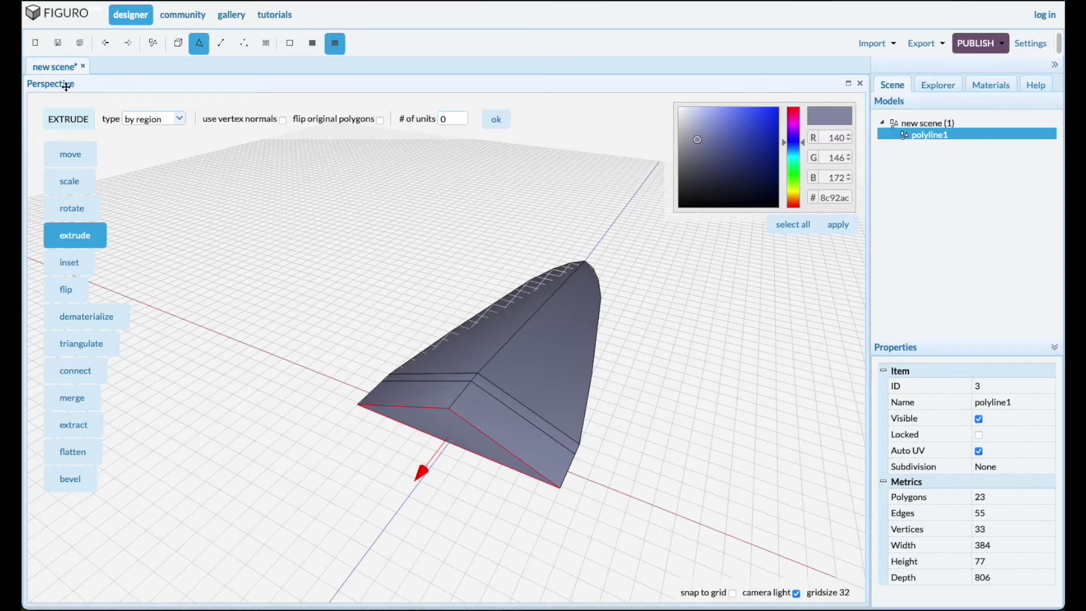
# Return to Vertices mode with nothing selected and zoom in on the 806-deep blade
pyautogui.click(244, 43)
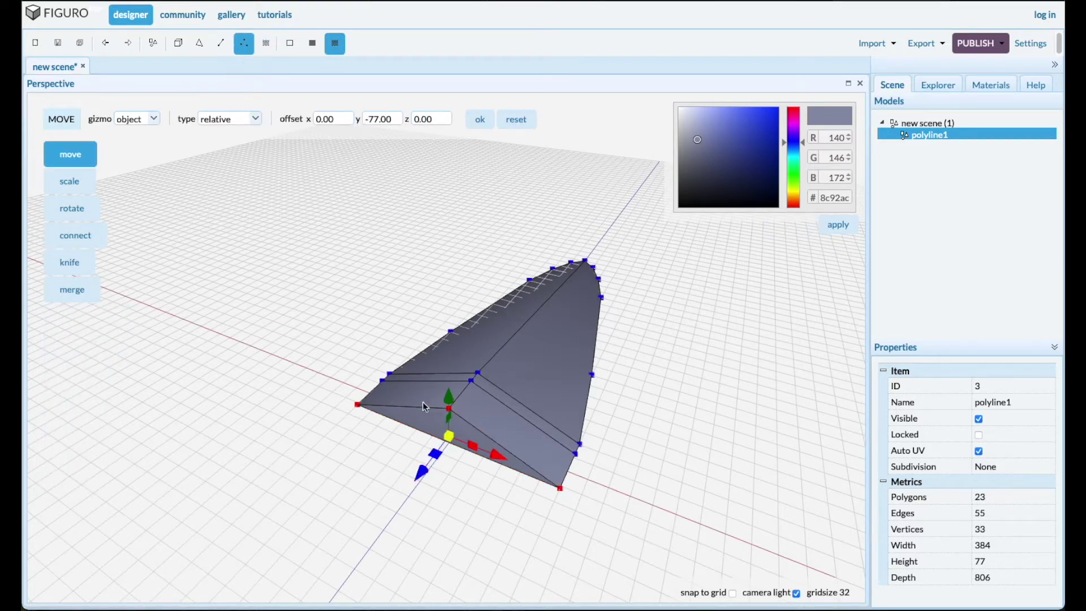
pyautogui.click(347, 474)
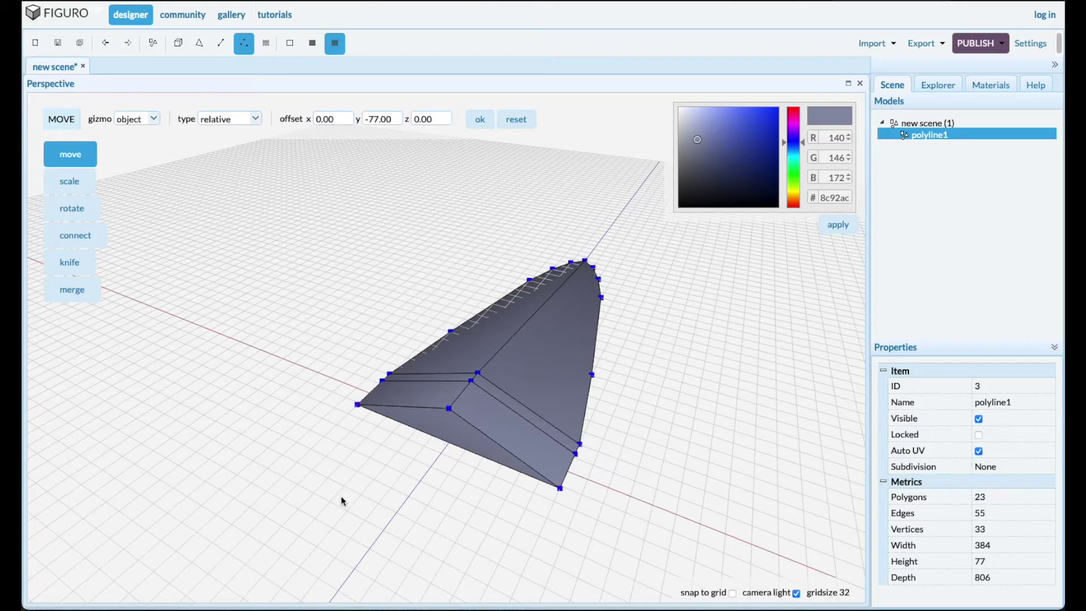
pyautogui.moveTo(369, 485); pyautogui.dragTo(376, 491)
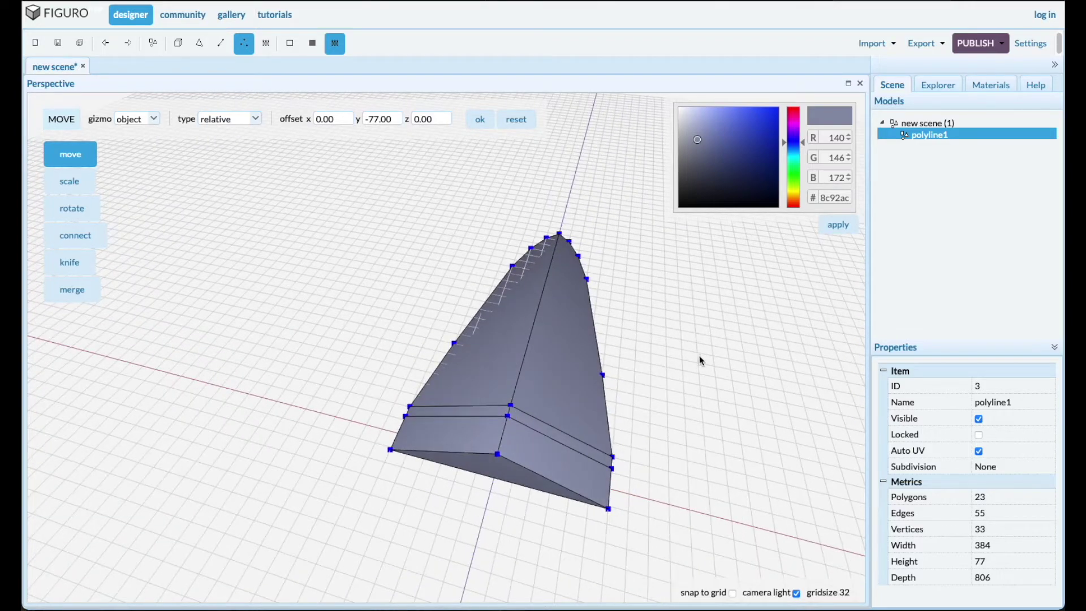
pyautogui.scroll(3, 588, 438)
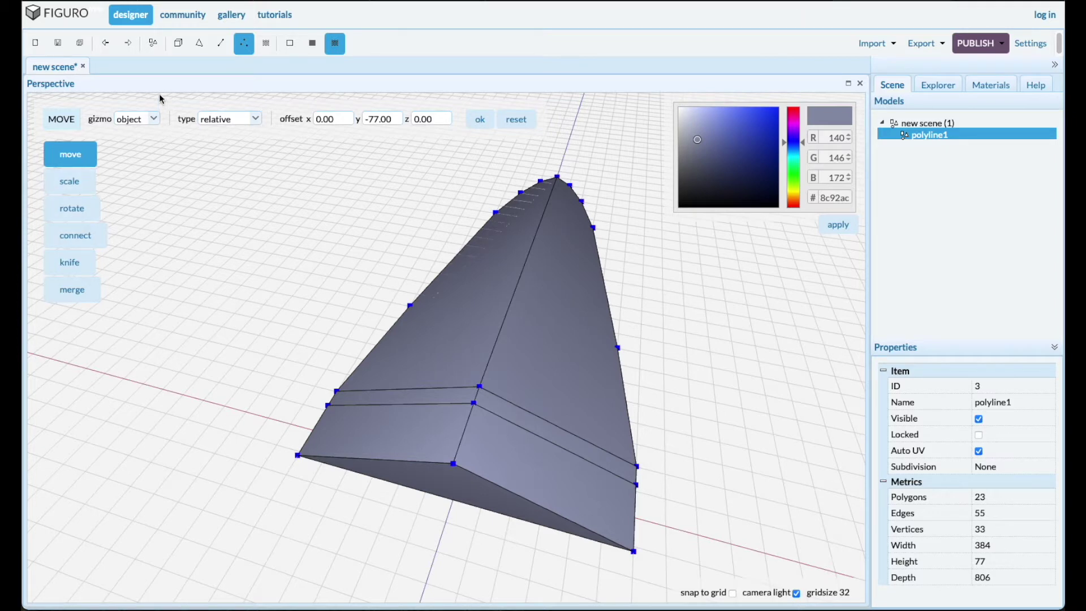
# Knife-cut new vertices into the base section's side, lower and bottom edges, reaching 37 vertices
pyautogui.click(70, 261)
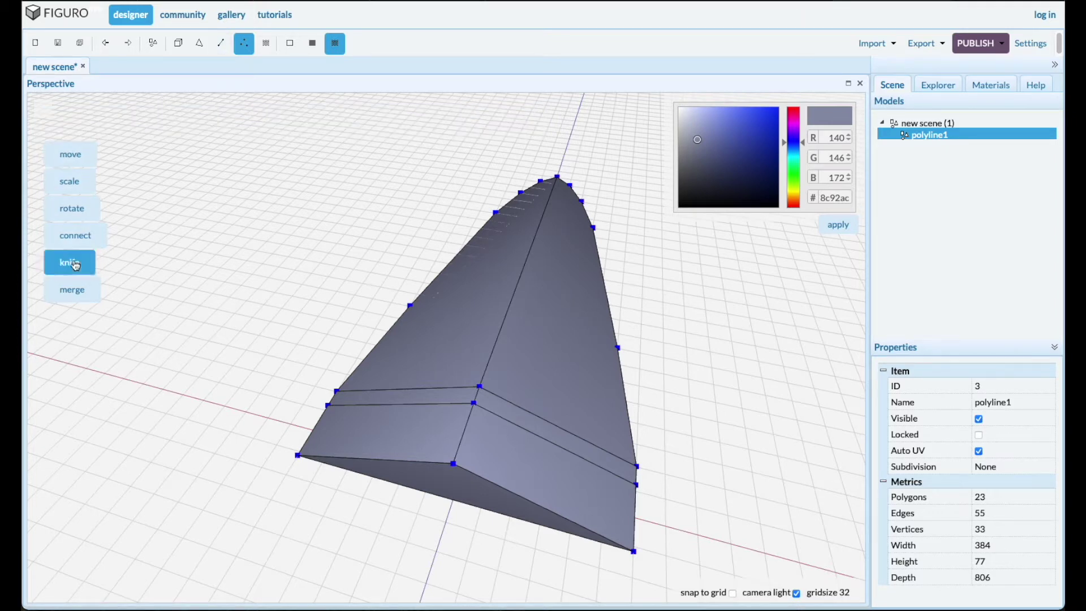
pyautogui.click(557, 445)
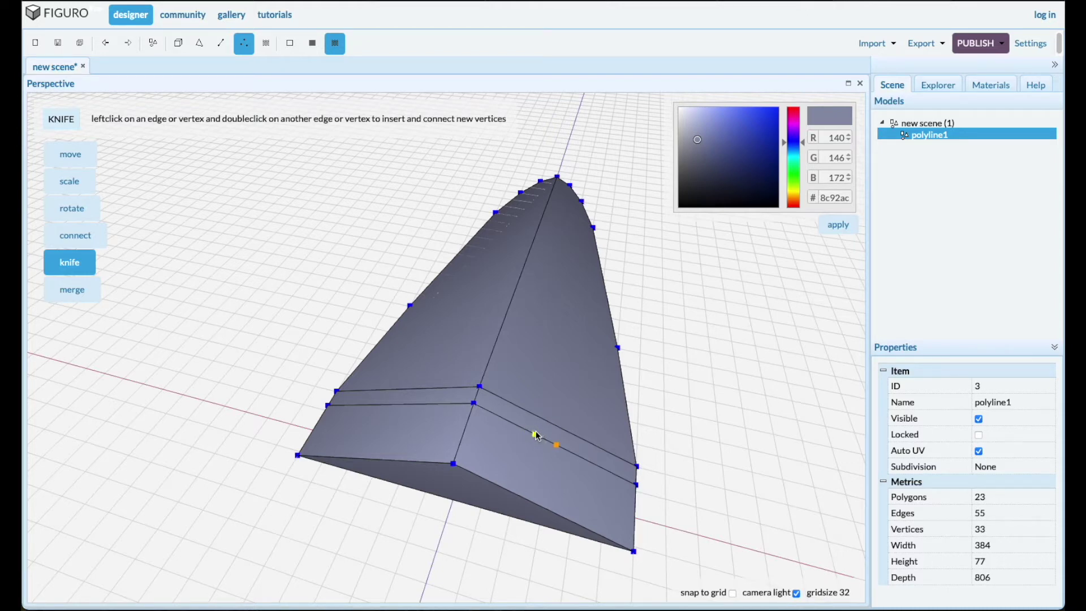
pyautogui.doubleClick(535, 435)
pyautogui.click(545, 508)
pyautogui.doubleClick(544, 508)
pyautogui.moveTo(415, 567); pyautogui.dragTo(427, 569)
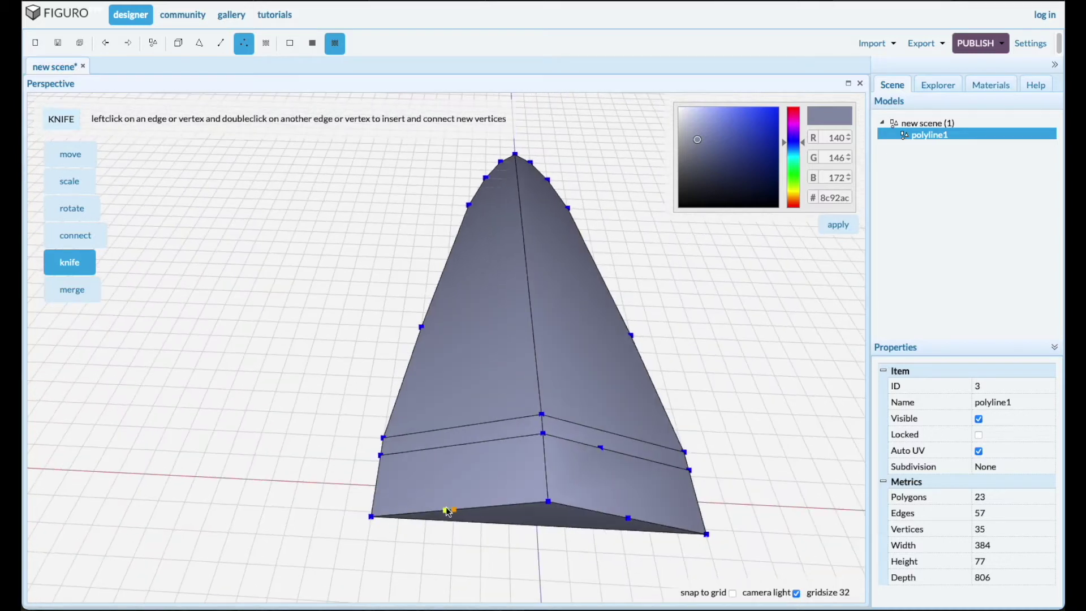
pyautogui.click(457, 445)
pyautogui.click(454, 509)
pyautogui.doubleClick(466, 510)
pyautogui.moveTo(532, 569)
pyautogui.mouseDown(button='middle')
pyautogui.moveTo(512, 561)
pyautogui.moveTo(526, 567)
pyautogui.mouseUp(button='middle')
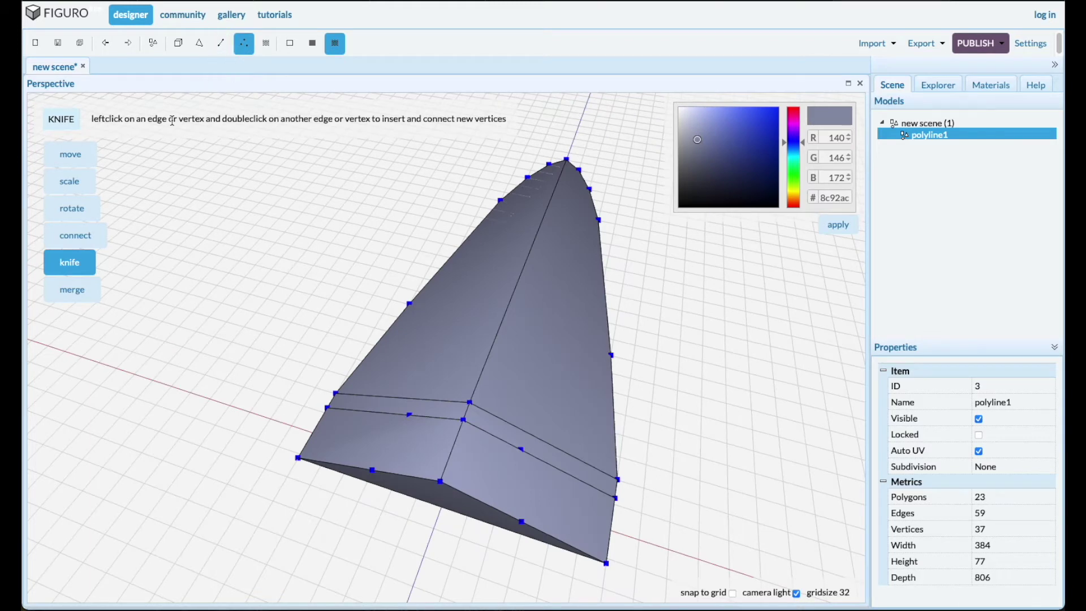
pyautogui.click(85, 234)
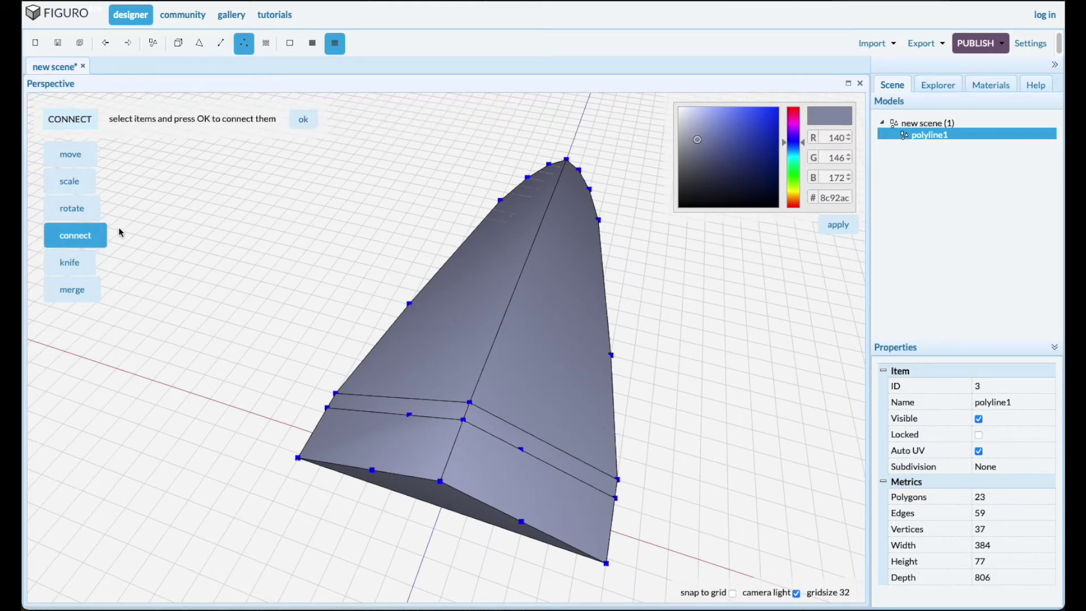
# Connect the knife-cut vertices with two edges running down to the blade's bottom edge
pyautogui.click(469, 402)
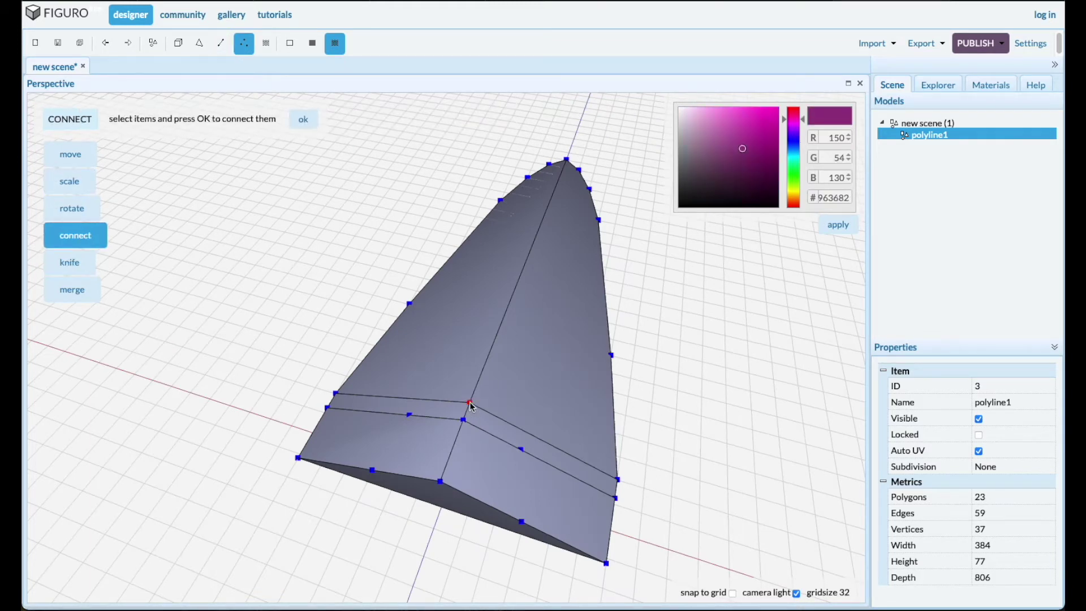
pyautogui.click(521, 450)
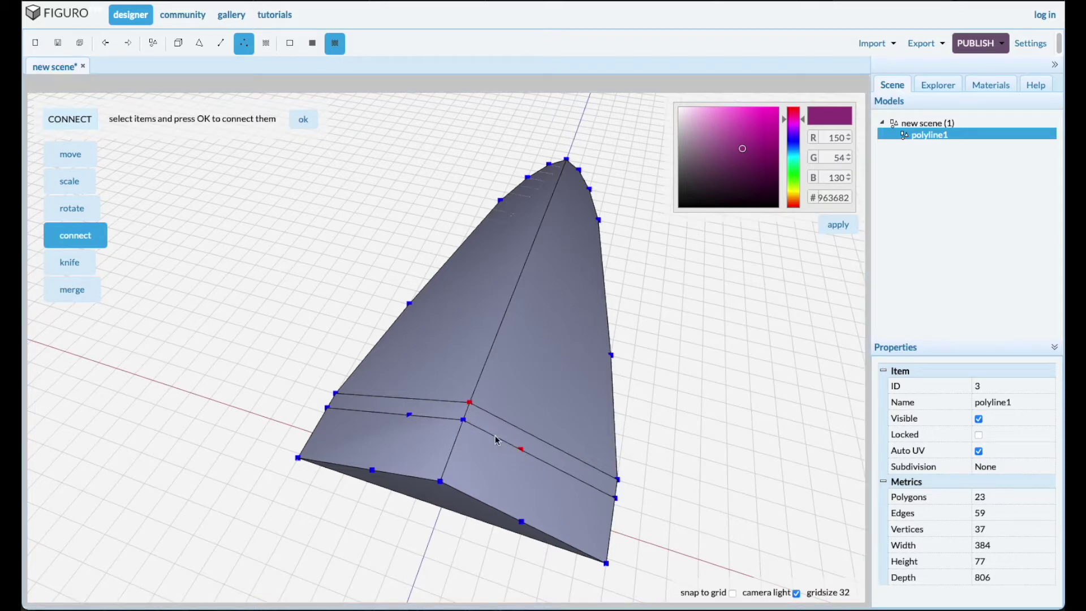
pyautogui.click(302, 119)
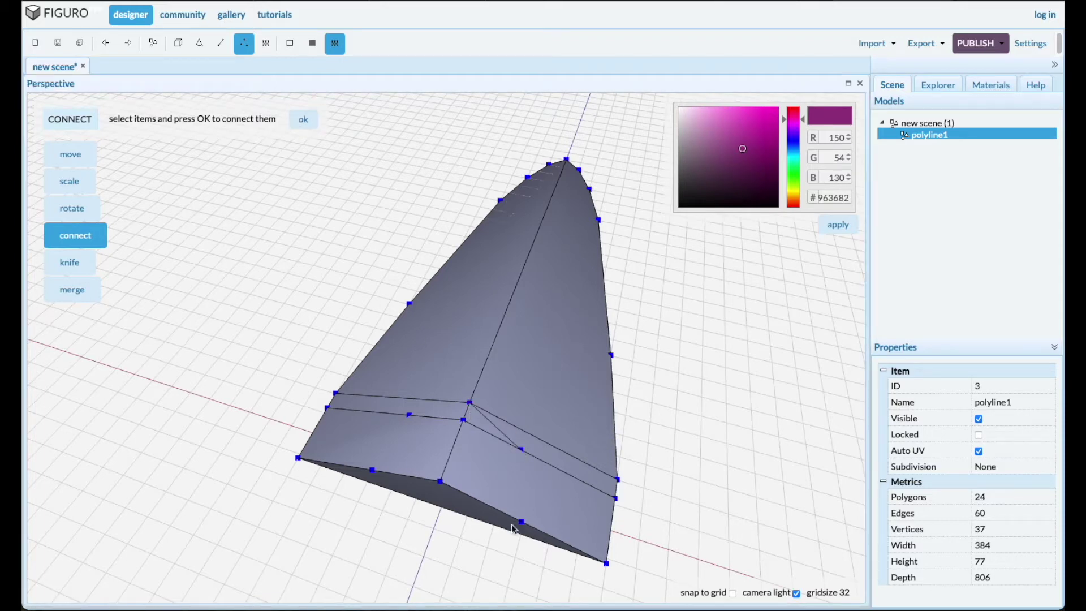
pyautogui.click(521, 451)
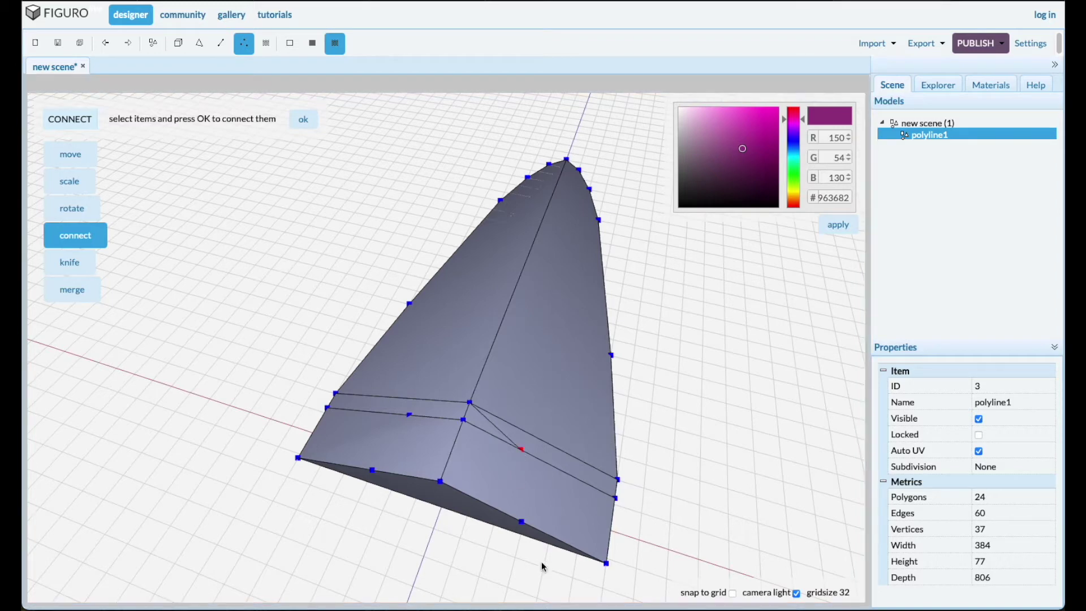
pyautogui.click(522, 521)
pyautogui.click(303, 121)
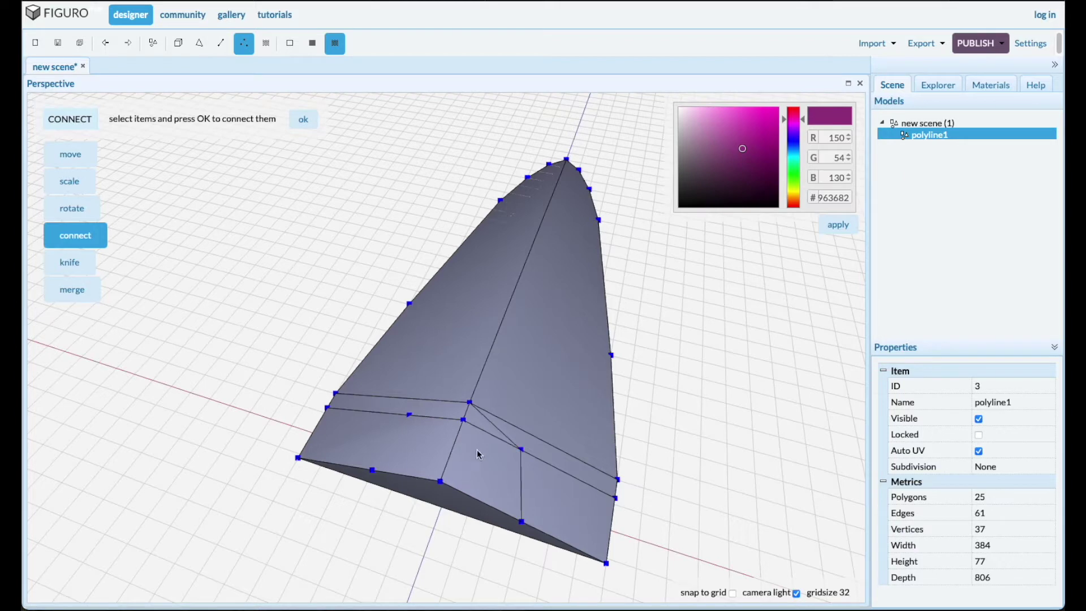
# Add two more edges, from the upper inner vertex leftward and then down to the bottom edge
pyautogui.click(469, 403)
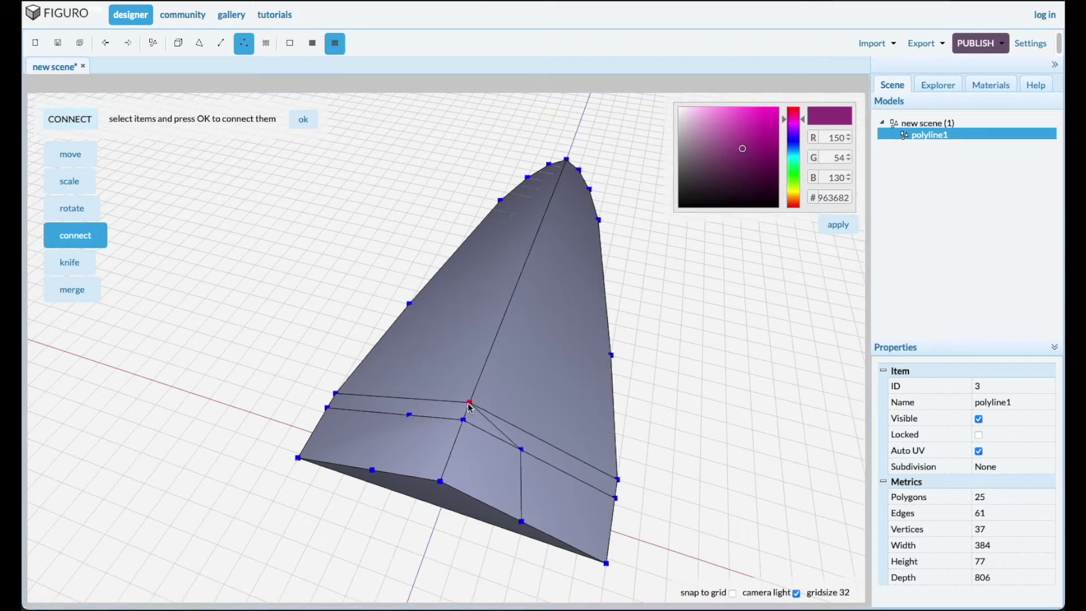
pyautogui.click(410, 415)
pyautogui.click(303, 120)
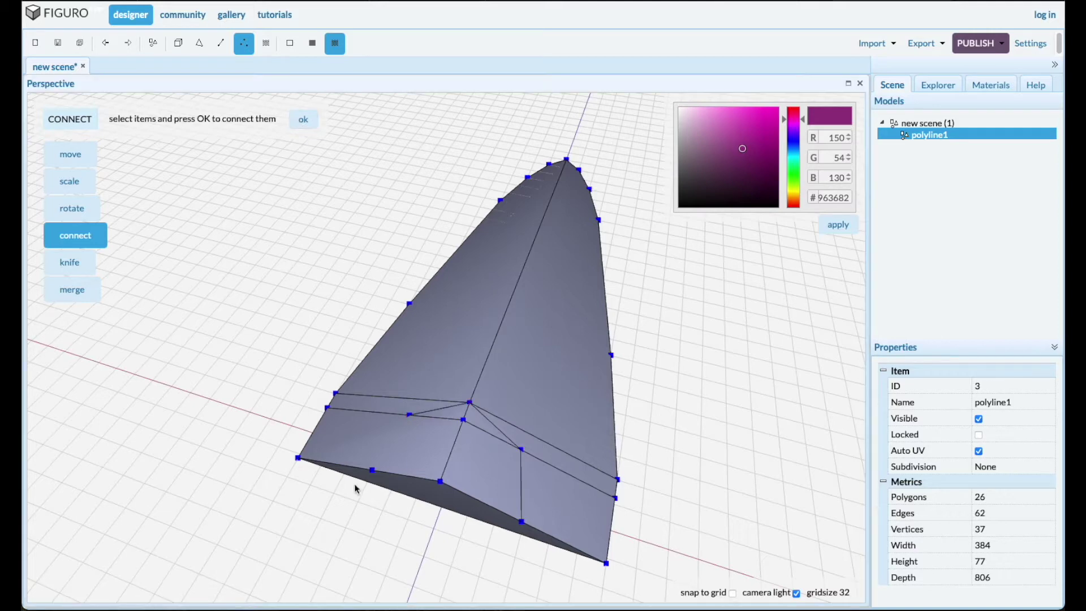
pyautogui.click(410, 414)
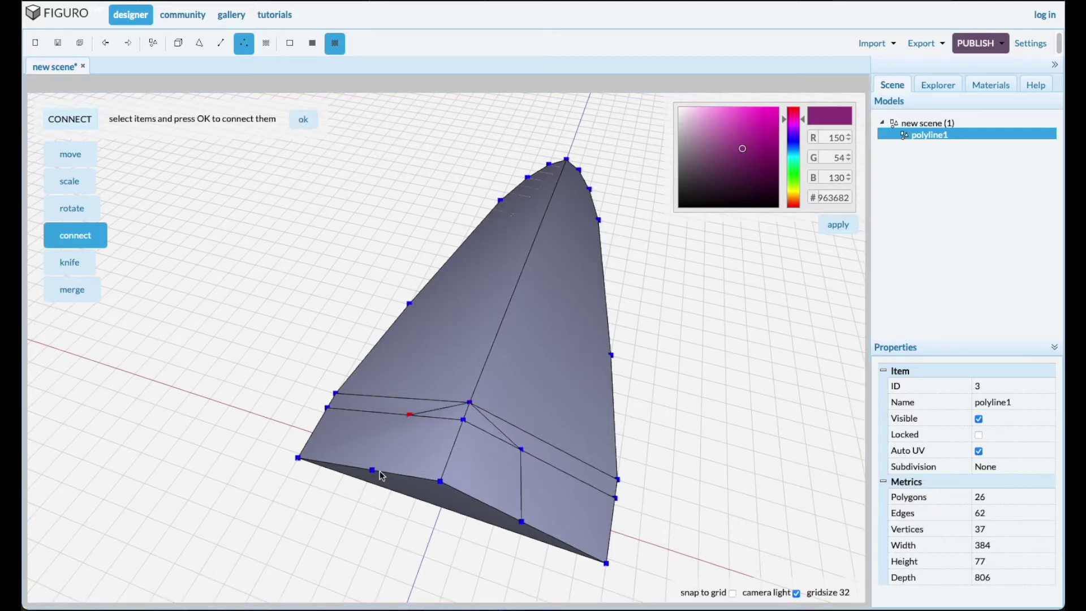
pyautogui.click(373, 470)
pyautogui.click(305, 120)
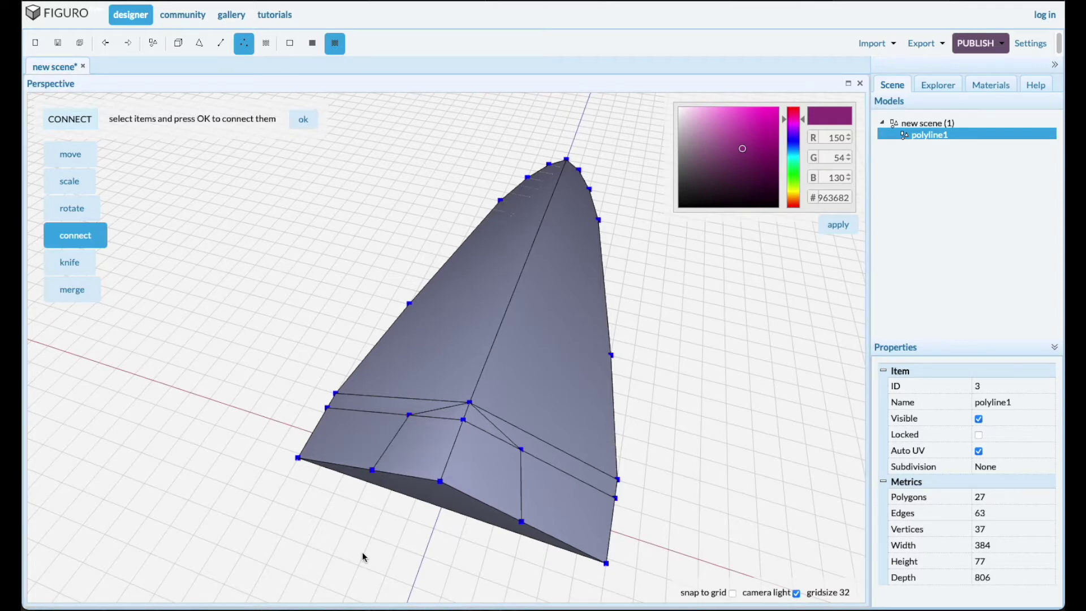
pyautogui.moveTo(362, 551); pyautogui.dragTo(361, 541, button='middle')
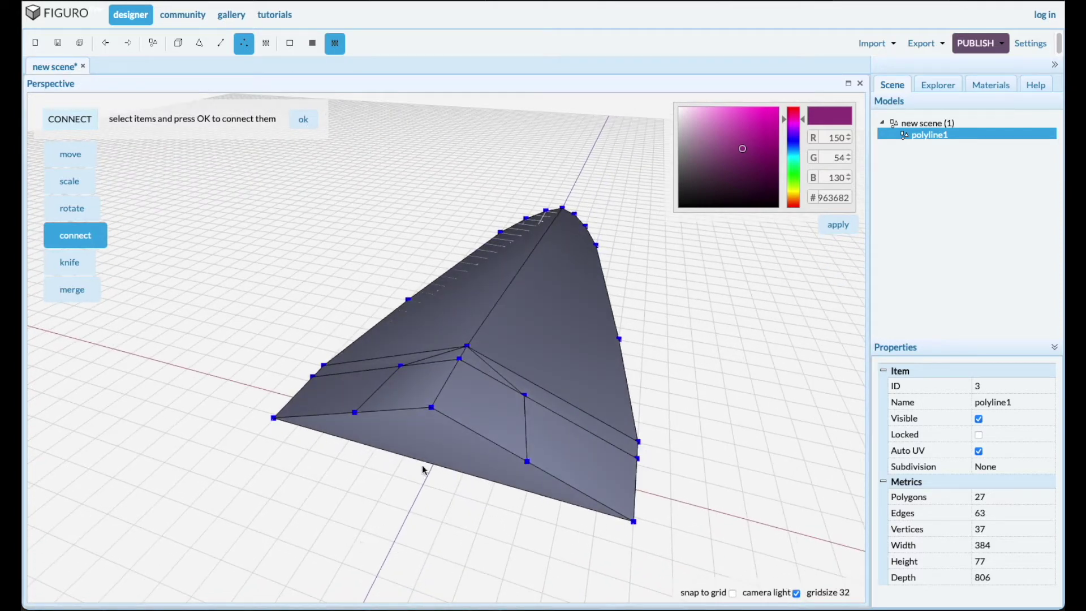
# Lower two inner vertices of the blade base along the Y axis to sink a groove
pyautogui.click(83, 156)
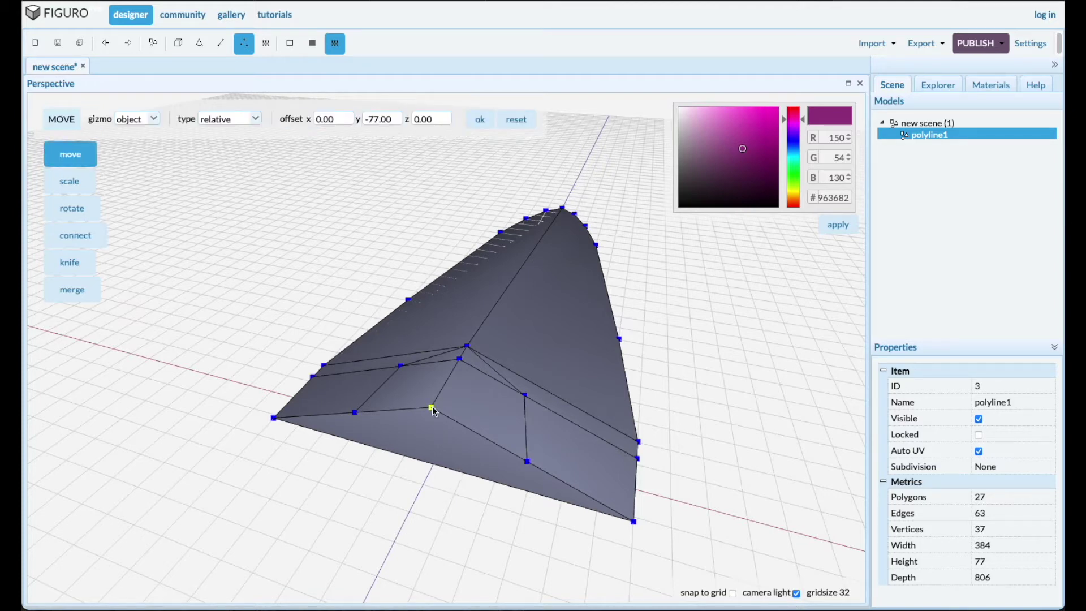
pyautogui.click(458, 359)
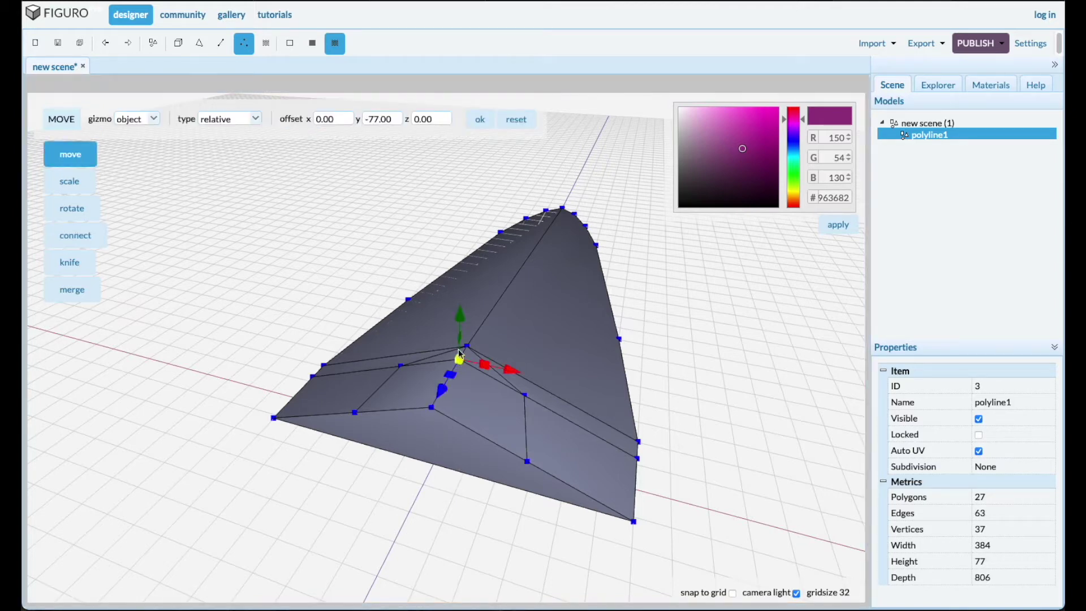
pyautogui.moveTo(460, 316); pyautogui.dragTo(459, 356)
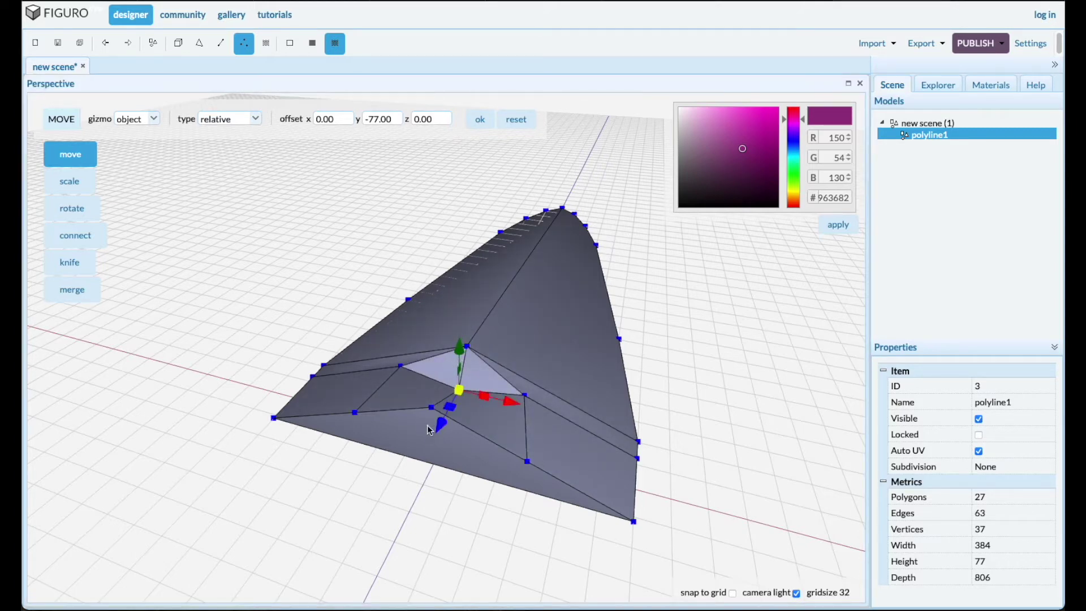
pyautogui.click(433, 407)
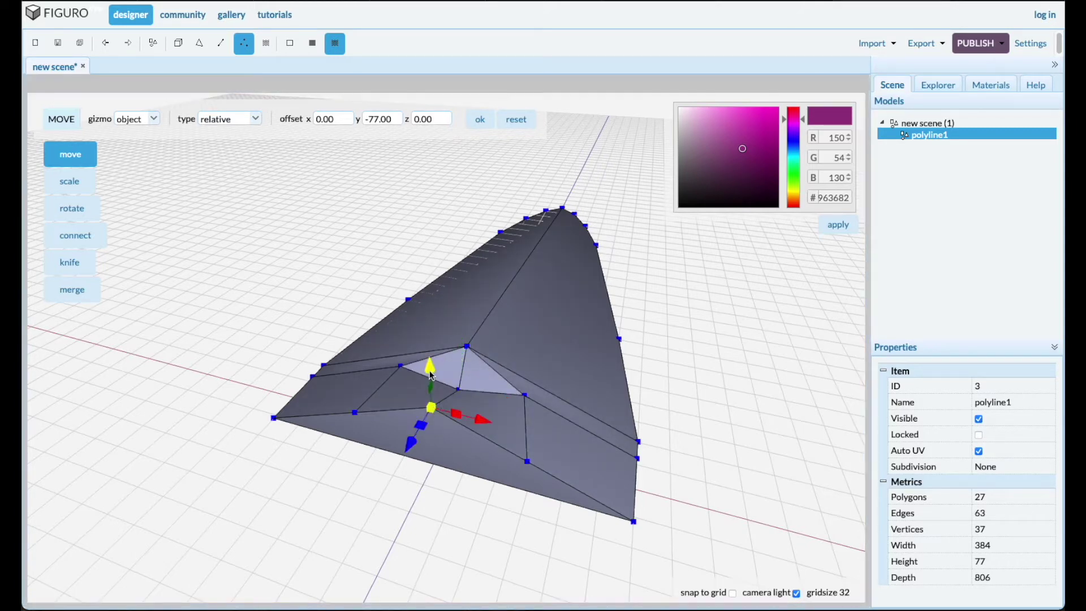
pyautogui.moveTo(431, 375); pyautogui.dragTo(417, 438)
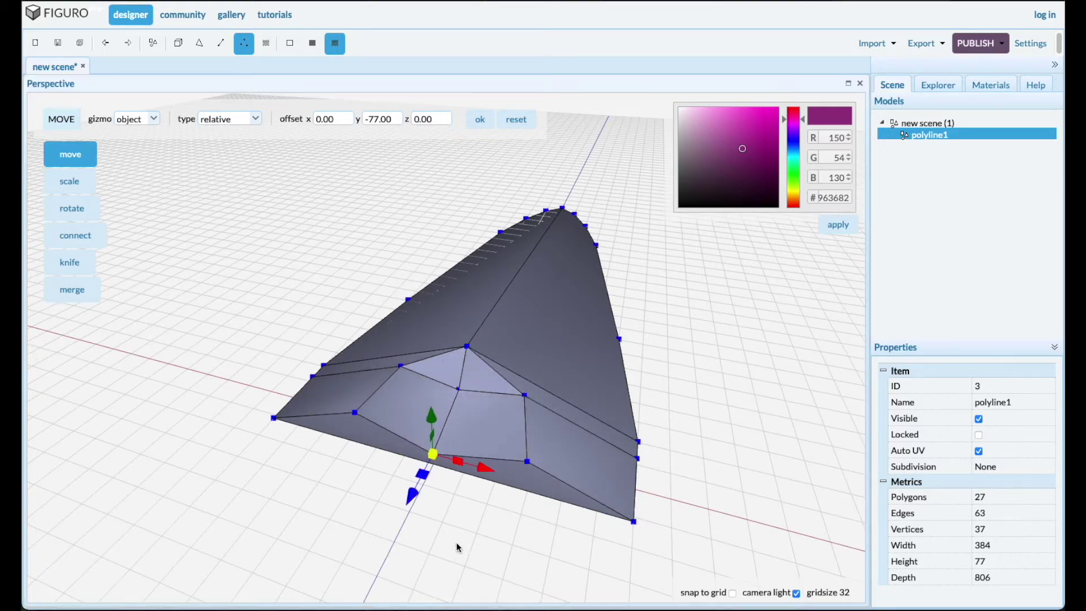
pyautogui.moveTo(459, 548); pyautogui.dragTo(441, 524, button='right')
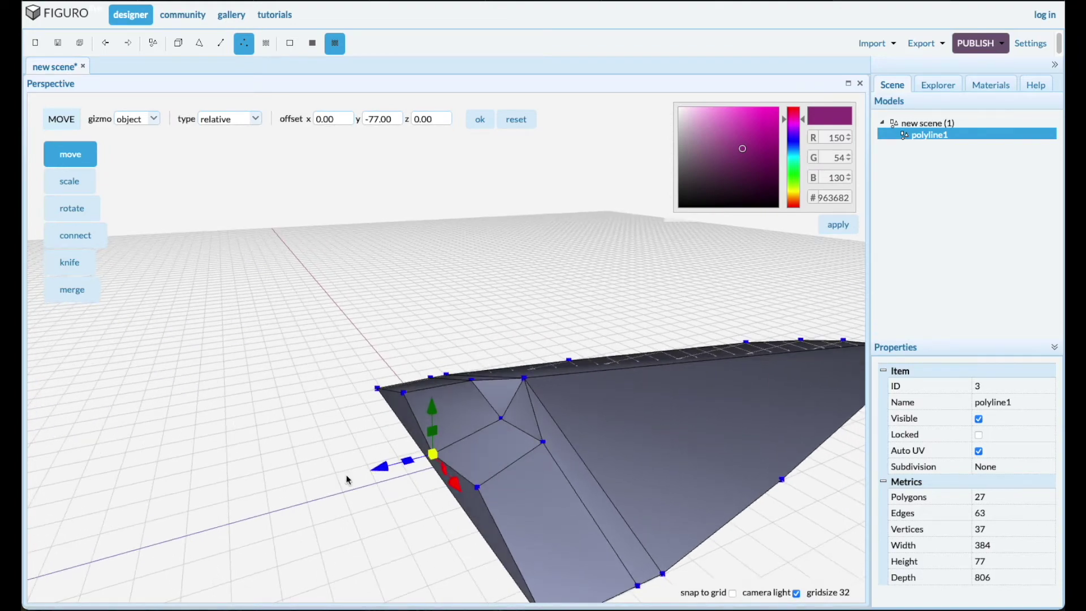
pyautogui.scroll(-3, 345, 486)
pyautogui.moveTo(367, 536); pyautogui.dragTo(383, 531, button='right')
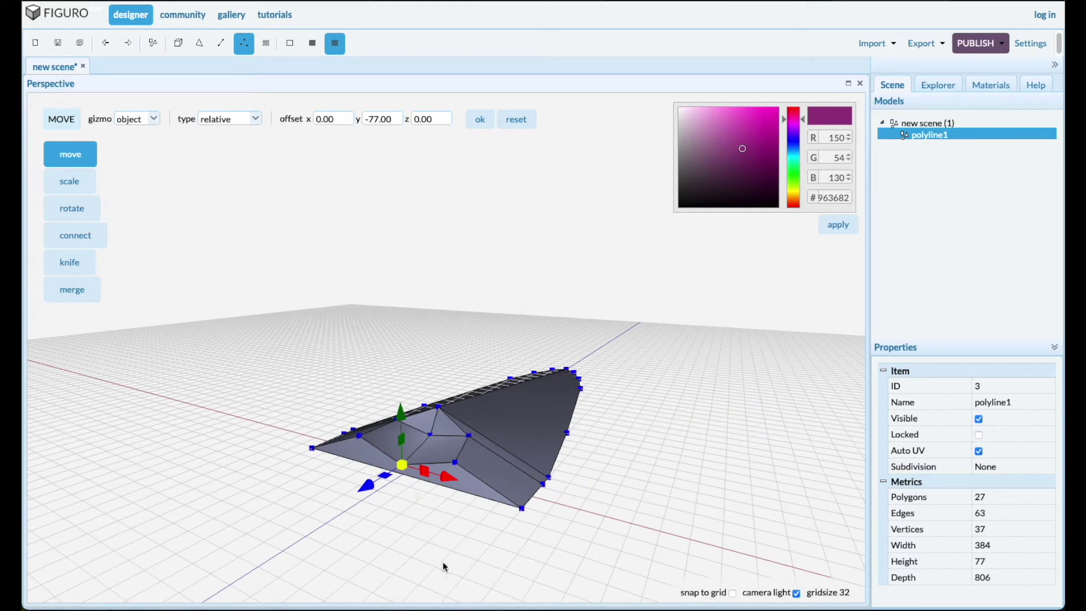
# Select only the blade's flat base face in polygon mode
pyautogui.click(200, 48)
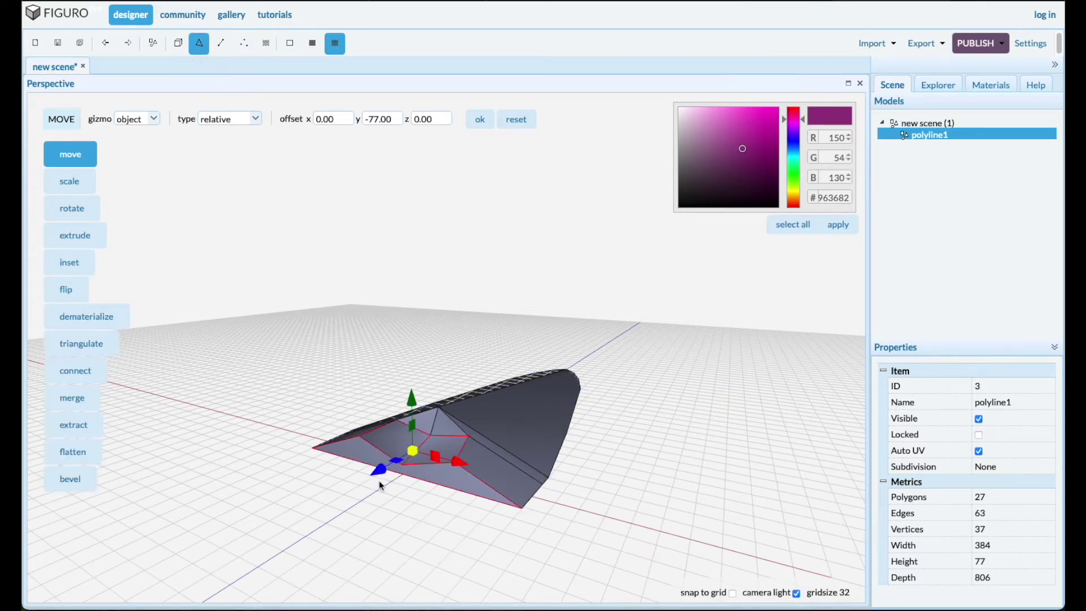
pyautogui.click(389, 531)
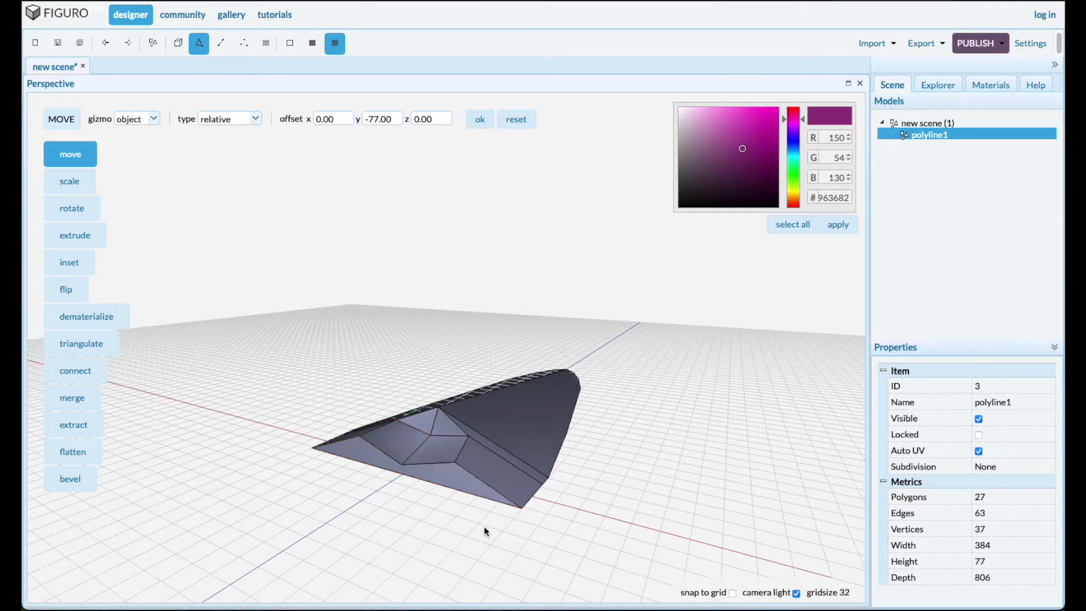
pyautogui.click(449, 481)
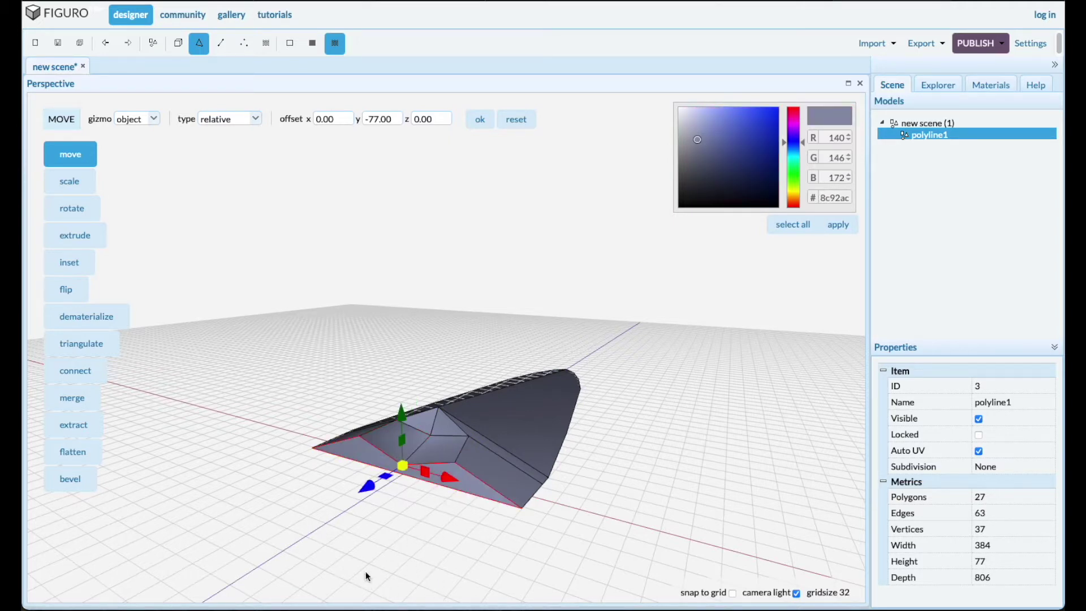
pyautogui.moveTo(367, 576); pyautogui.dragTo(399, 504)
pyautogui.moveTo(553, 485); pyautogui.dragTo(362, 512)
pyautogui.scroll(-2, 344, 513)
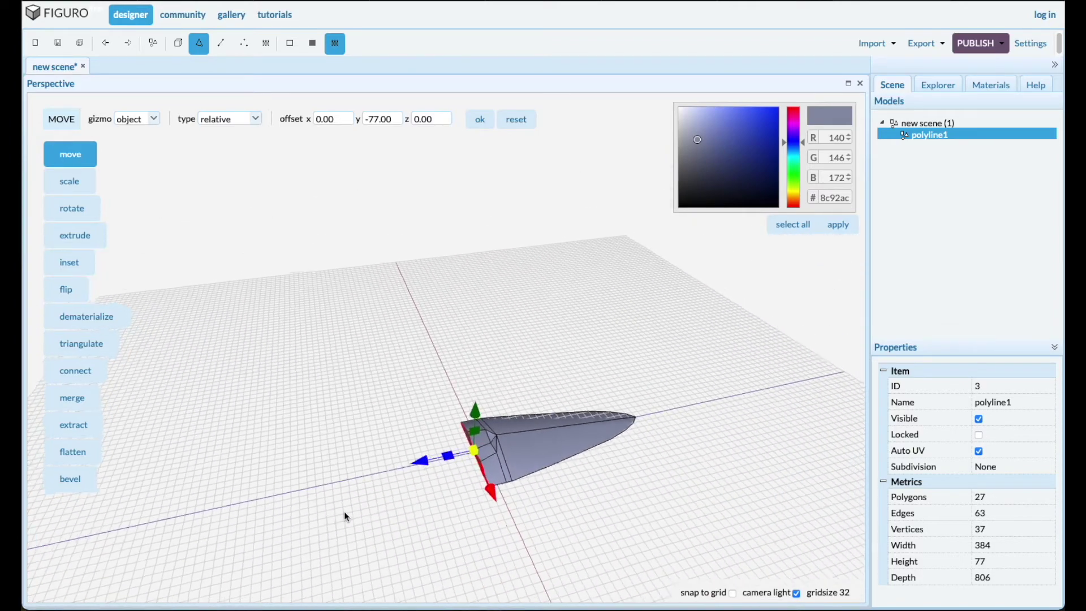
pyautogui.scroll(-1, 345, 514)
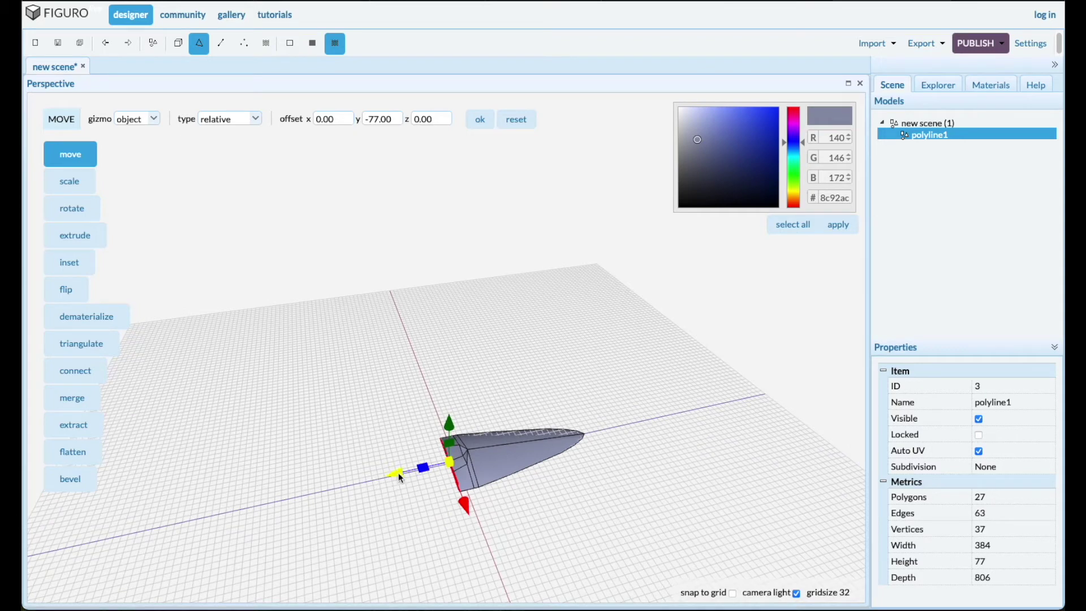
# Extrude the base face outward twice, lengthening the blade to 2542 deep
pyautogui.click(91, 235)
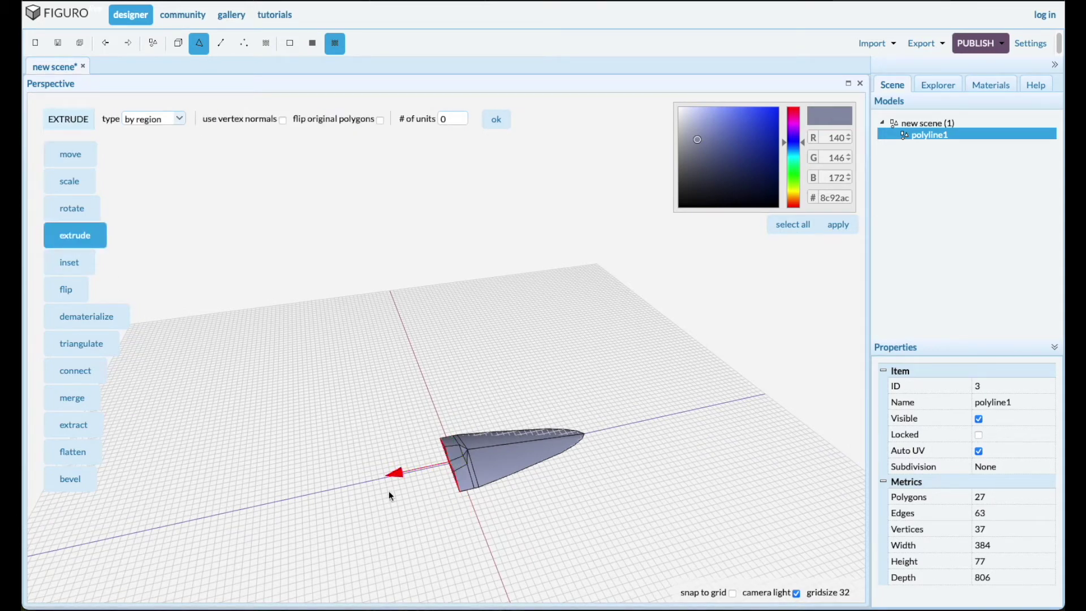
pyautogui.moveTo(400, 471); pyautogui.dragTo(228, 551)
pyautogui.moveTo(228, 552); pyautogui.dragTo(325, 564, button='right')
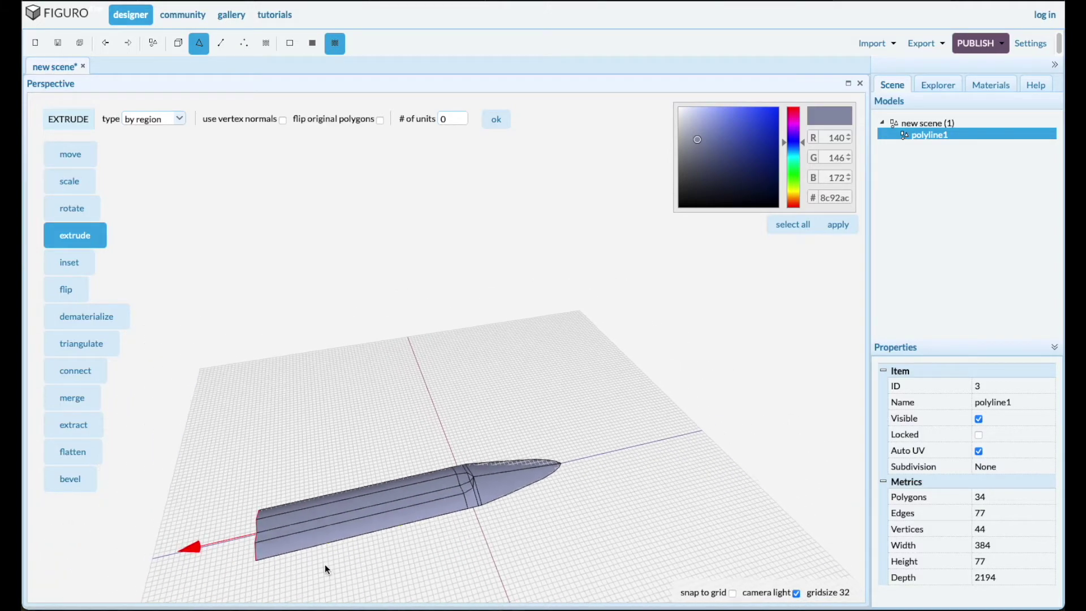
pyautogui.moveTo(198, 552); pyautogui.dragTo(152, 548)
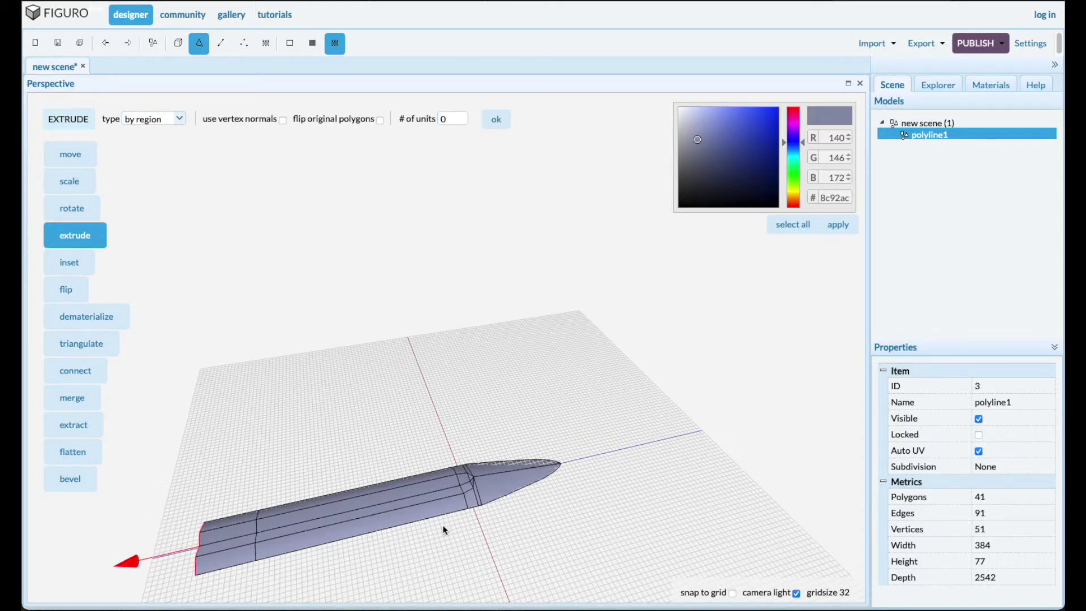
pyautogui.moveTo(399, 576); pyautogui.dragTo(510, 554, button='right')
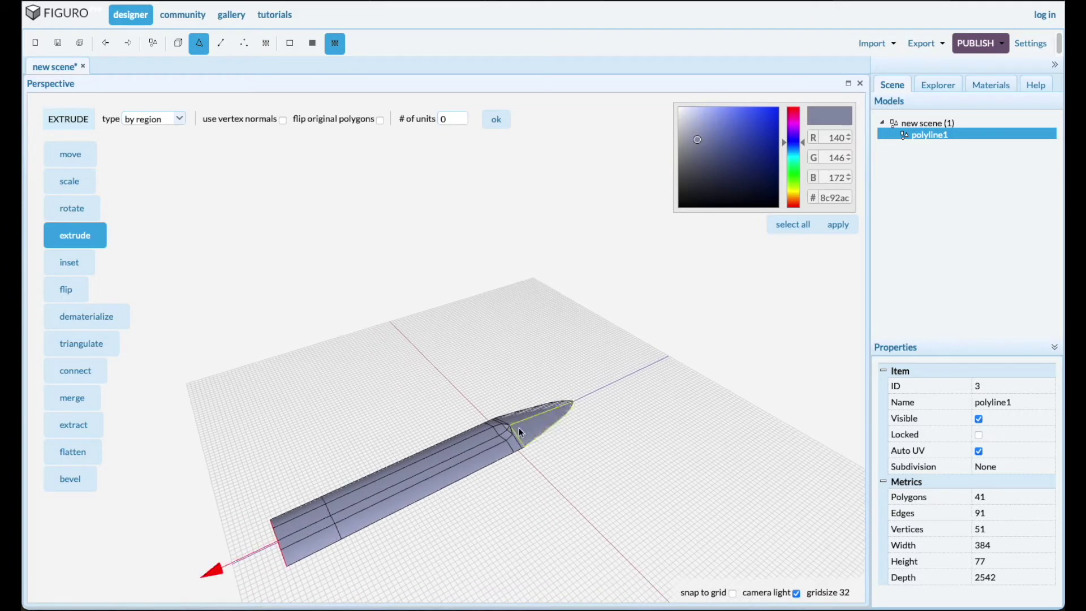
pyautogui.moveTo(518, 428); pyautogui.dragTo(491, 486, button='right')
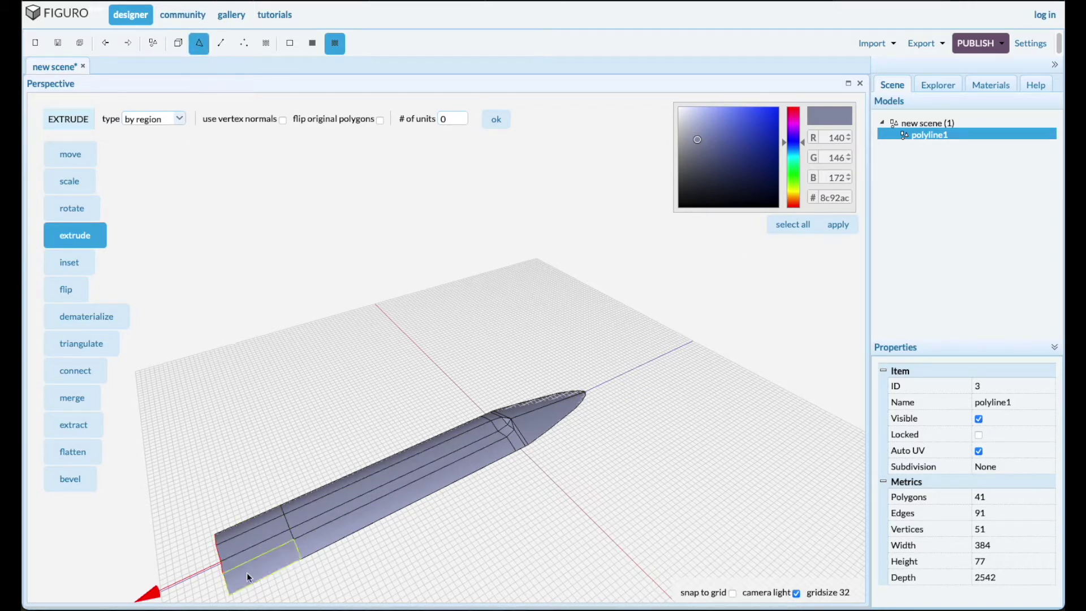
# Select the central fuller faces and paint them dark grey #4f4f4f
pyautogui.click(250, 538)
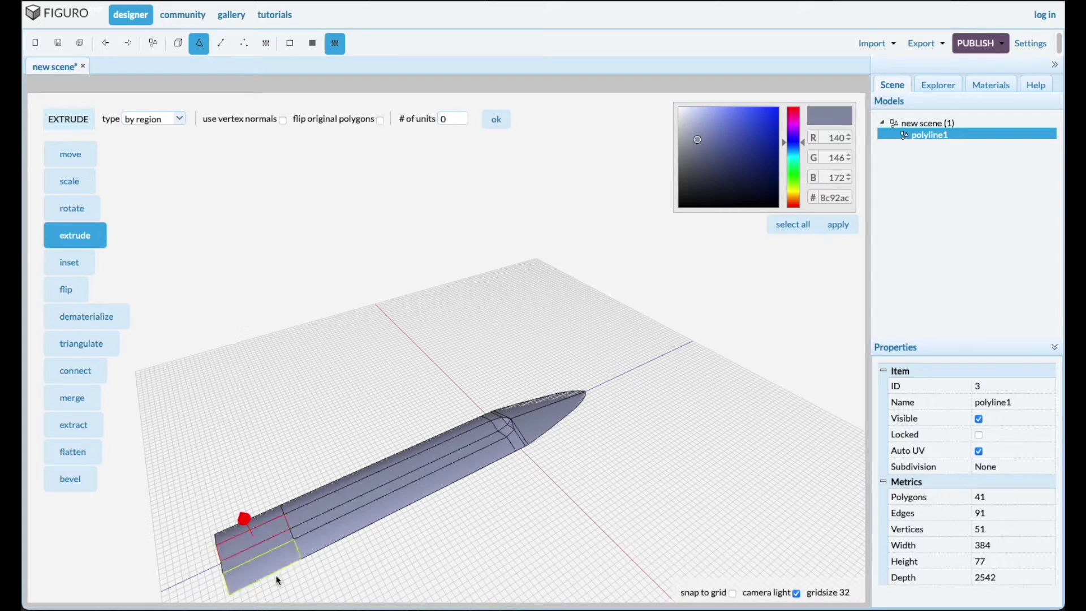
pyautogui.click(356, 492)
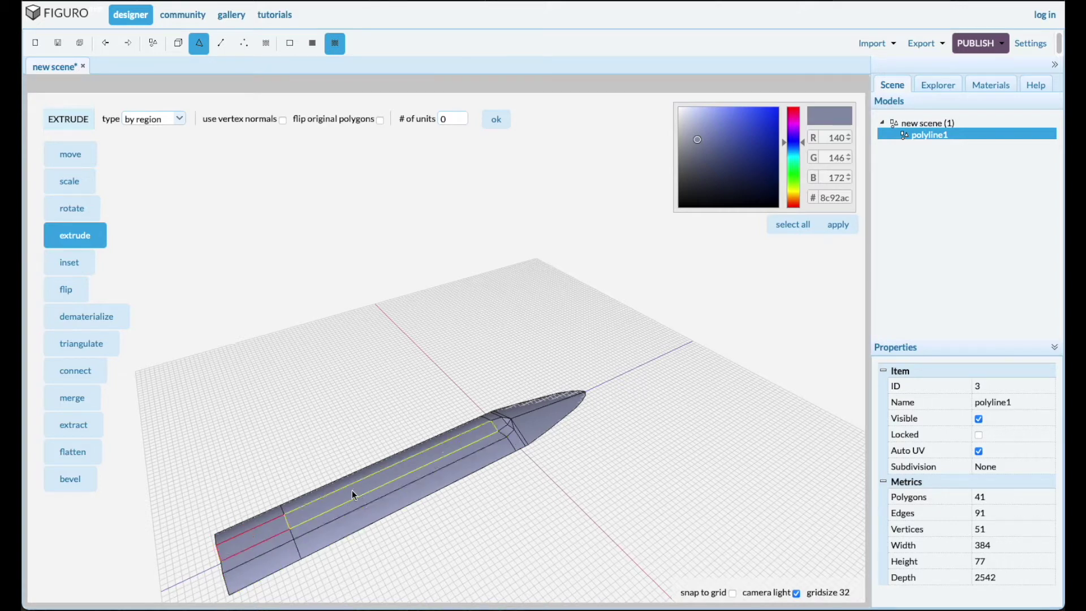
pyautogui.click(501, 426)
pyautogui.click(281, 544)
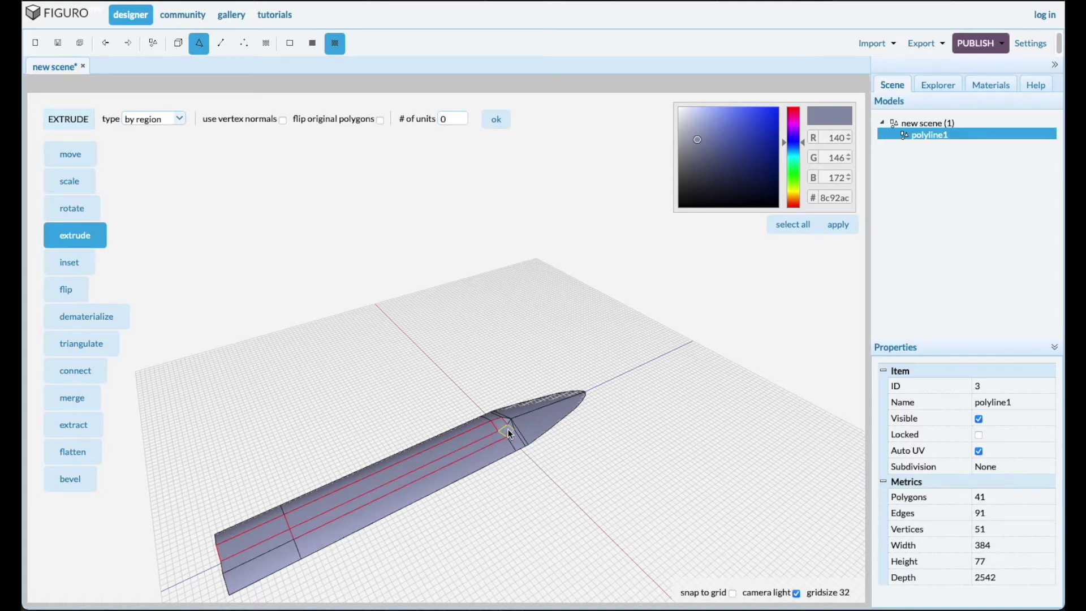
pyautogui.click(519, 450)
pyautogui.scroll(2, 520, 448)
pyautogui.scroll(3, 525, 434)
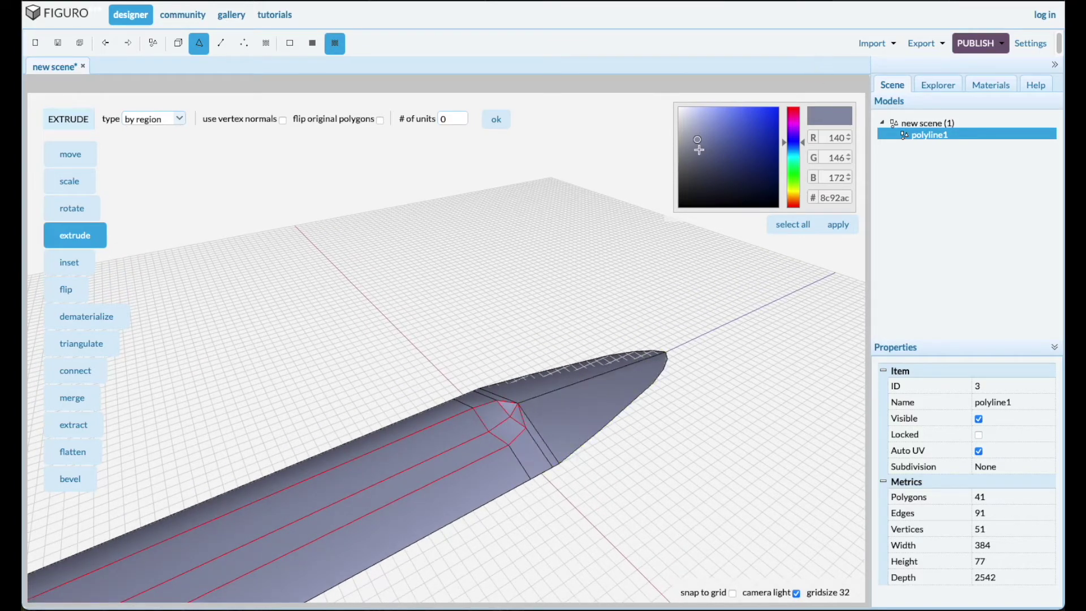
pyautogui.moveTo(699, 141); pyautogui.dragTo(666, 175)
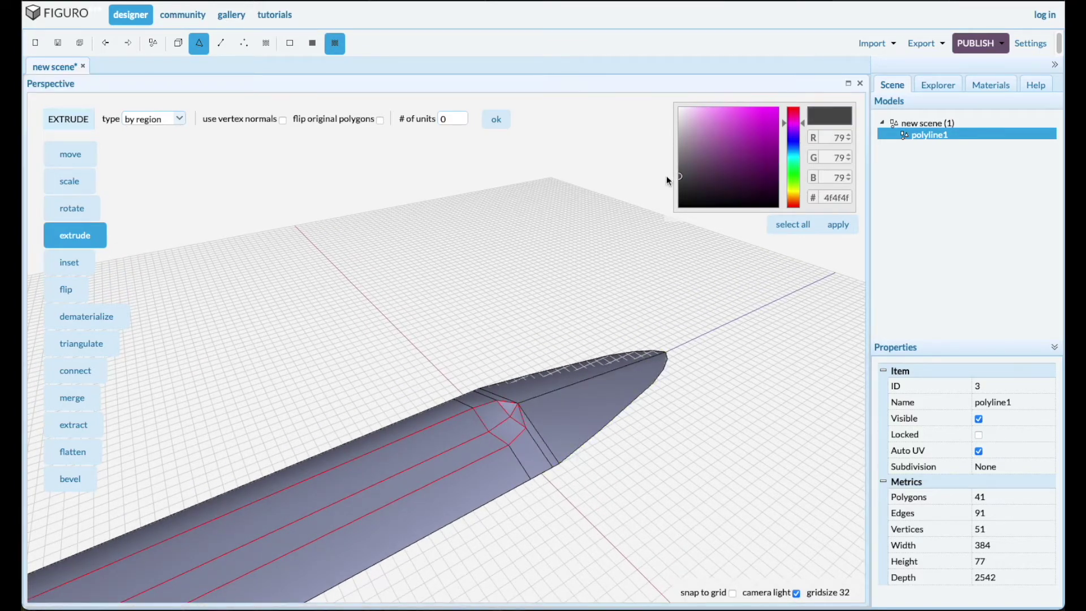
pyautogui.click(835, 227)
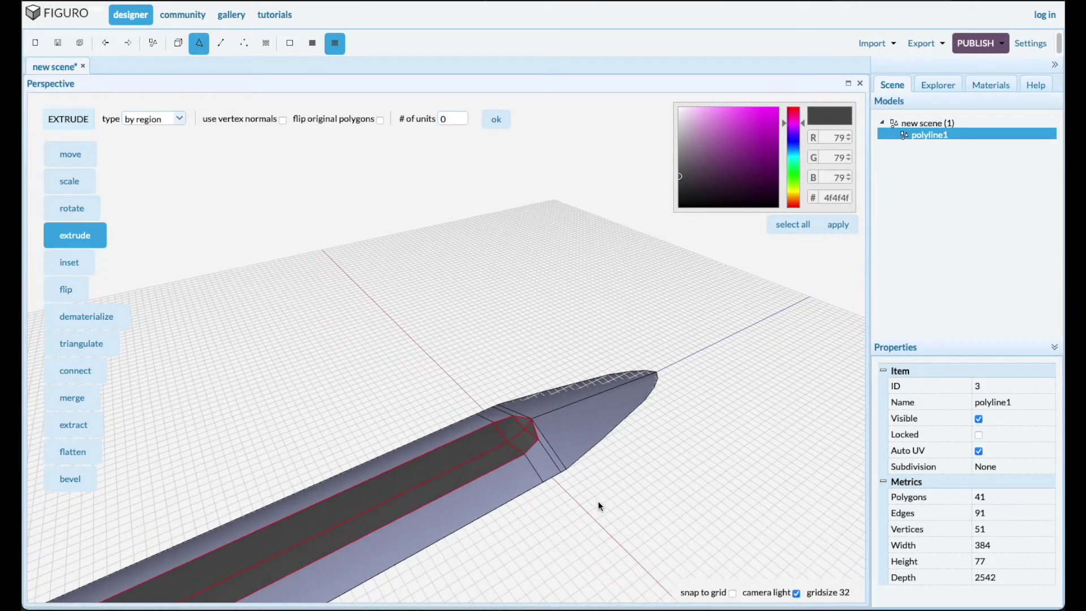
# Colour the blade's near end face #4f4f4f too, then clear the face selection
pyautogui.moveTo(589, 524); pyautogui.dragTo(683, 425)
pyautogui.scroll(-3, 684, 426)
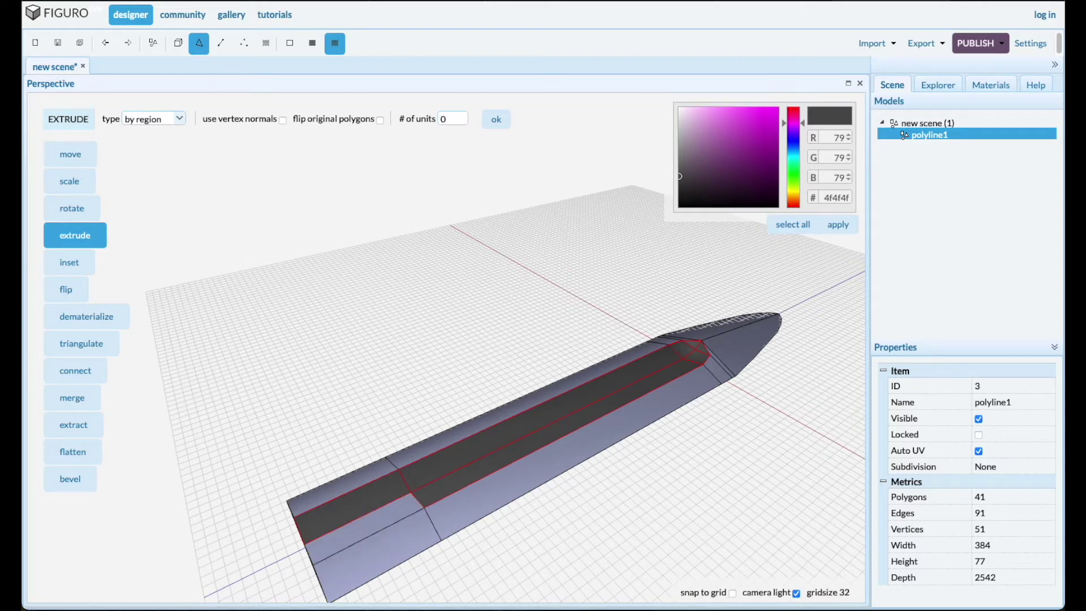
pyautogui.click(426, 499)
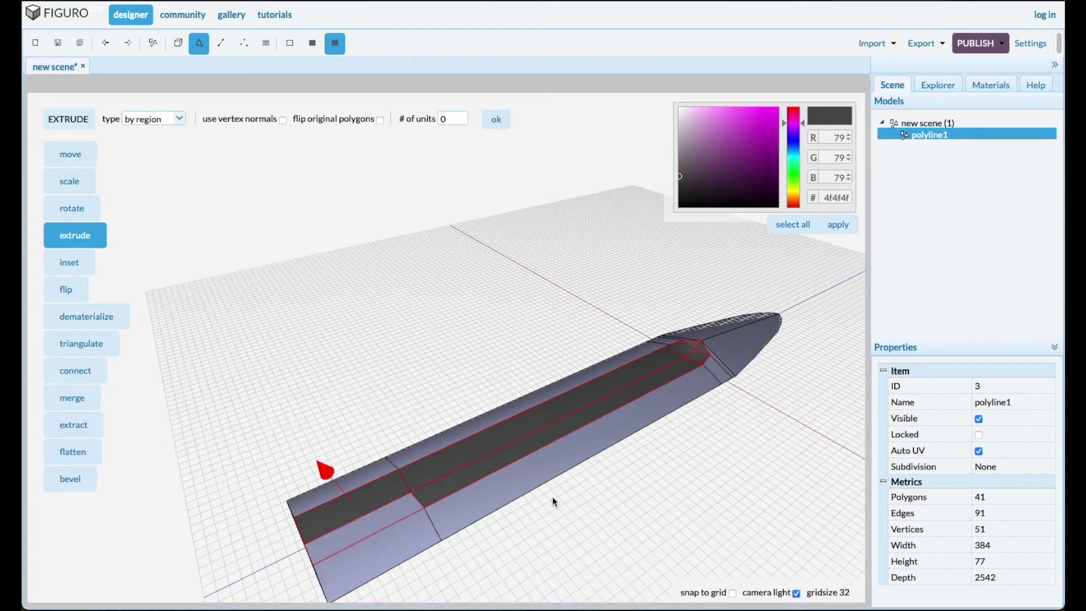
pyautogui.click(840, 225)
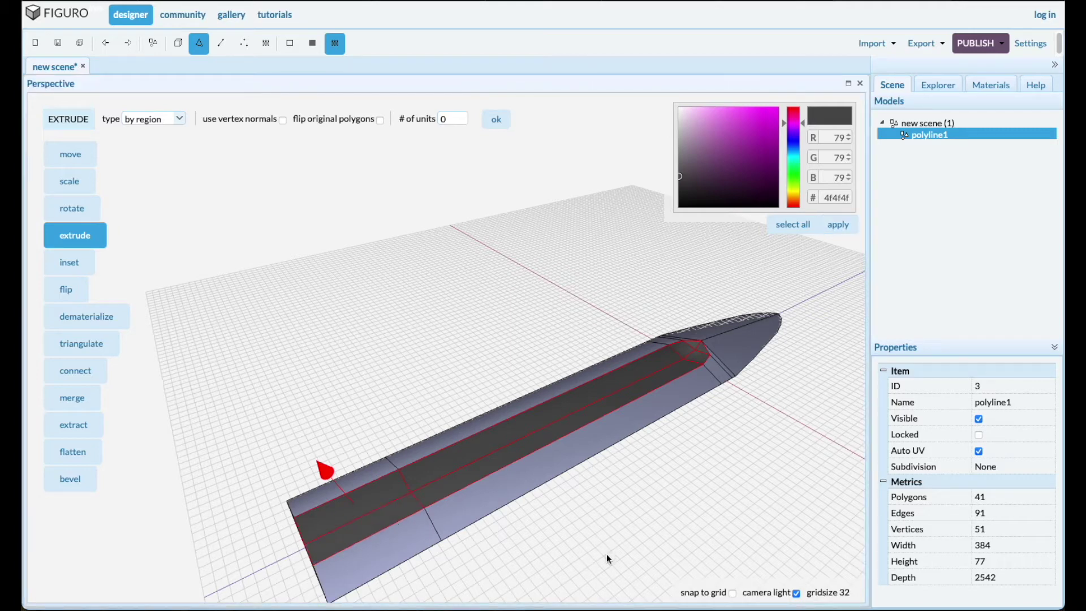
pyautogui.click(610, 517)
pyautogui.moveTo(612, 523); pyautogui.dragTo(694, 455, button='middle')
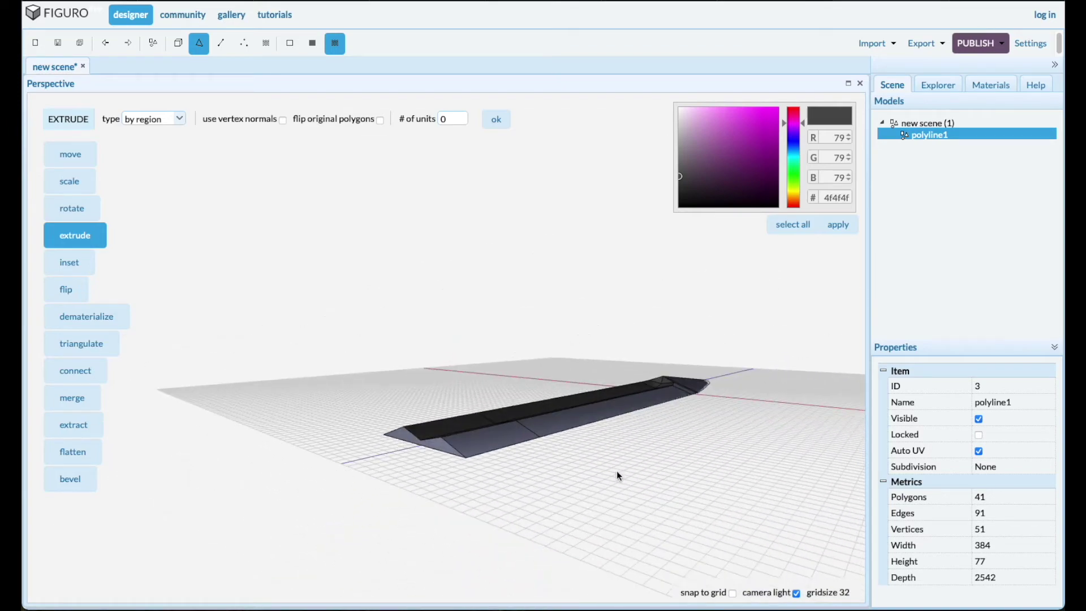
# Drop the blade object onto the ground grid with the Move tool's place-on-grid type
pyautogui.click(183, 52)
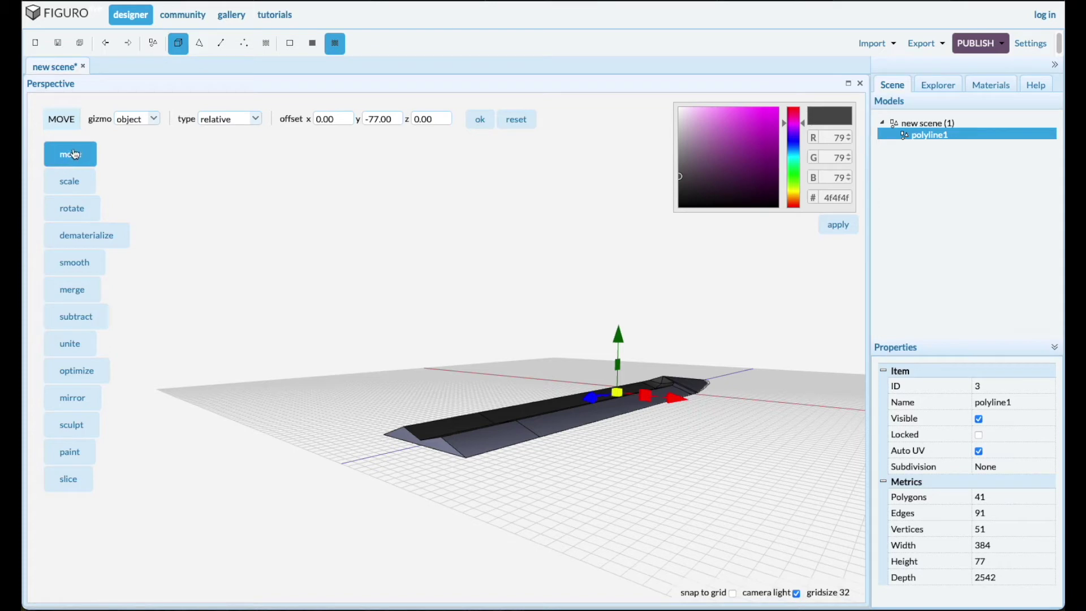
pyautogui.click(256, 119)
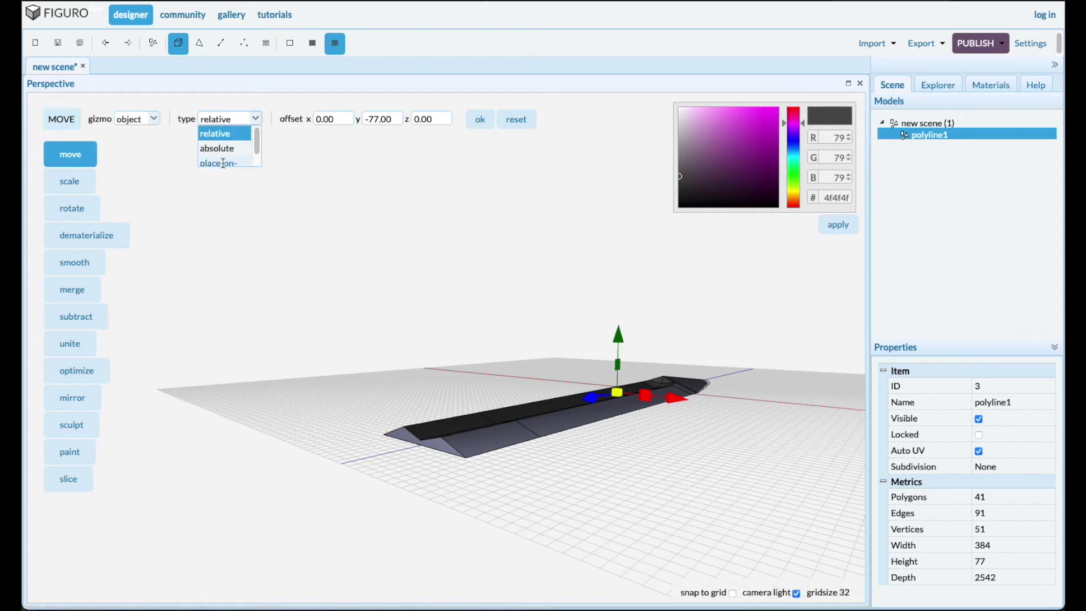
pyautogui.click(223, 163)
pyautogui.click(514, 120)
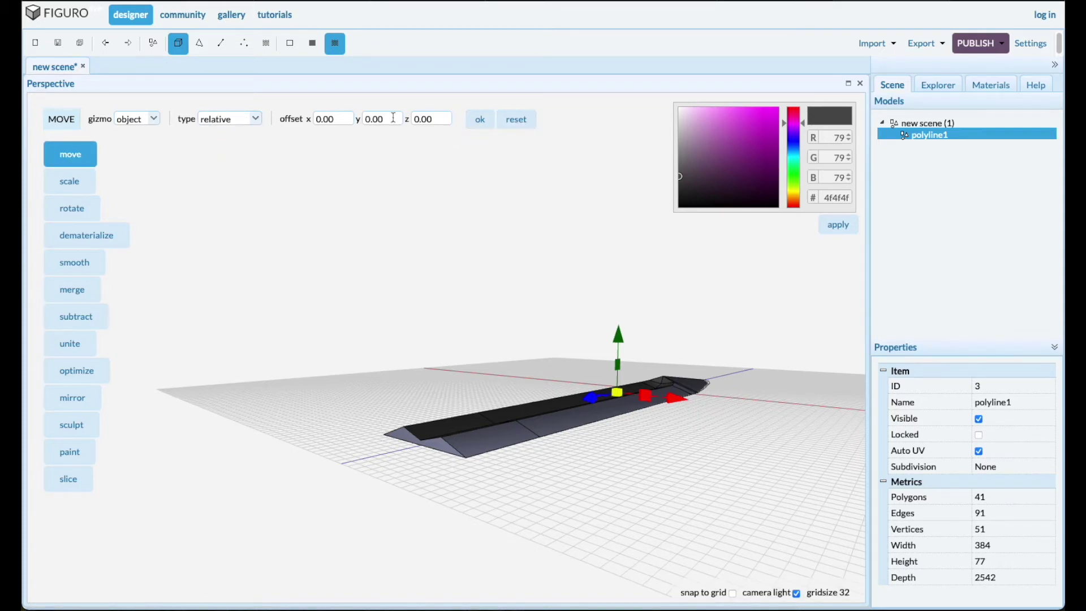
pyautogui.click(255, 118)
pyautogui.click(224, 163)
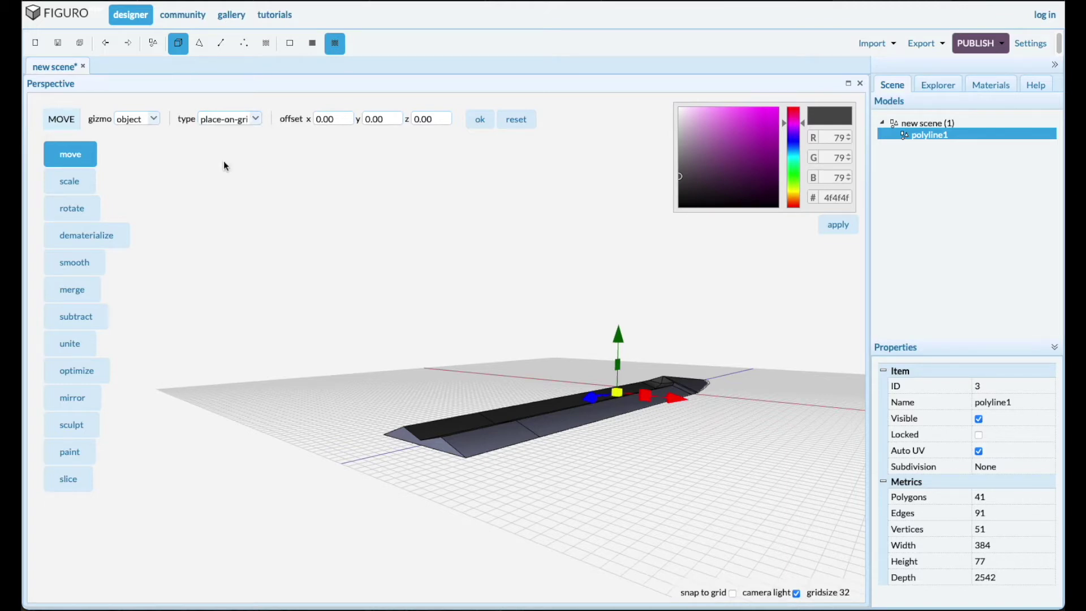
pyautogui.click(484, 123)
# Mirror the blade half along the y axis
pyautogui.click(69, 397)
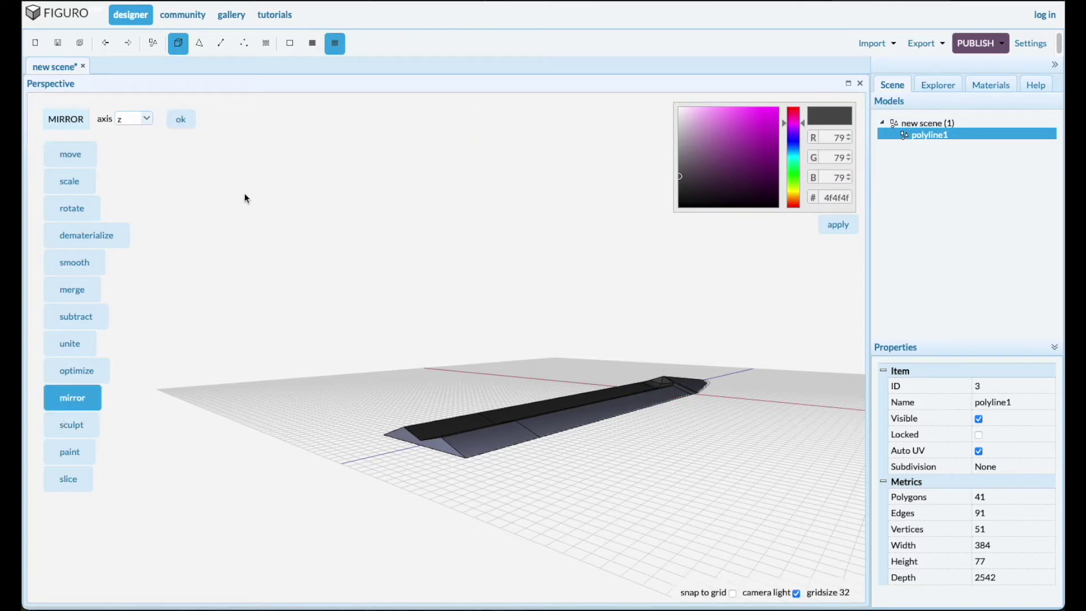
pyautogui.click(146, 117)
pyautogui.click(130, 146)
pyautogui.click(178, 120)
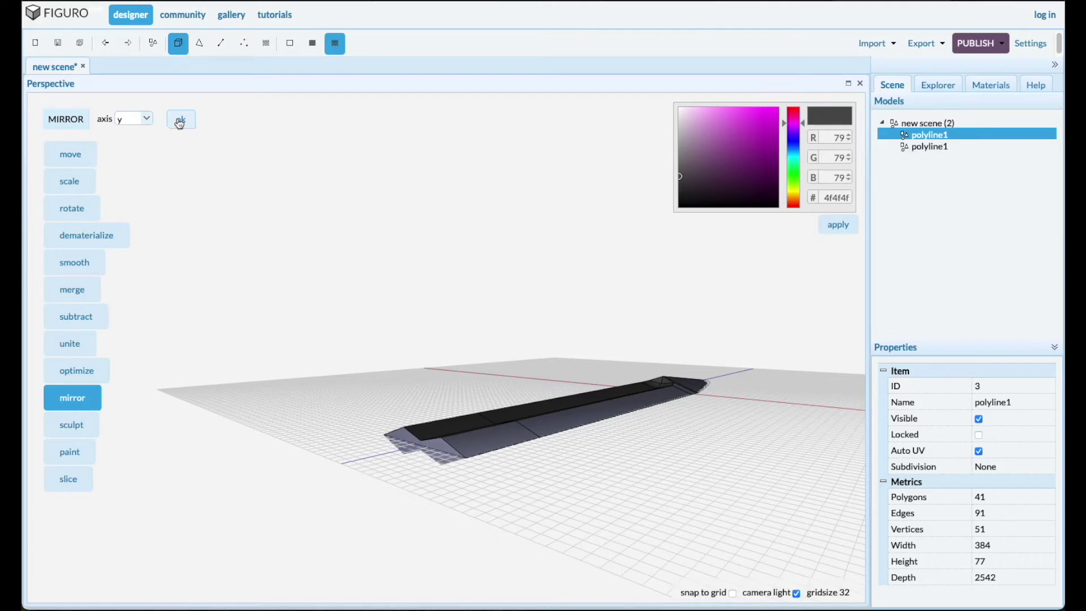
pyautogui.scroll(4, 458, 463)
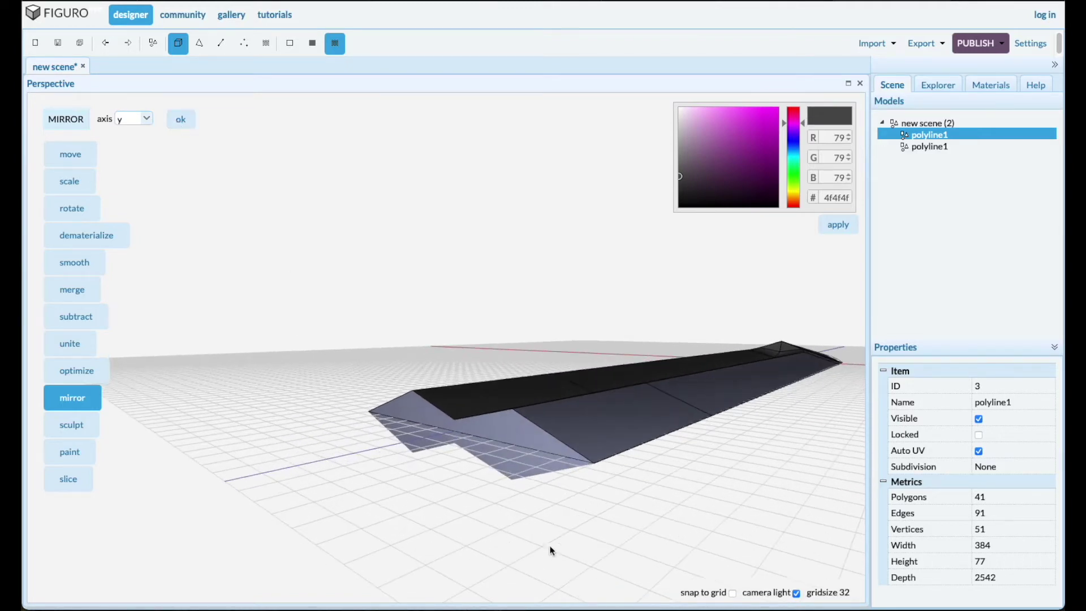
# Merge both polyline1 halves into one model named new model
pyautogui.click(506, 463)
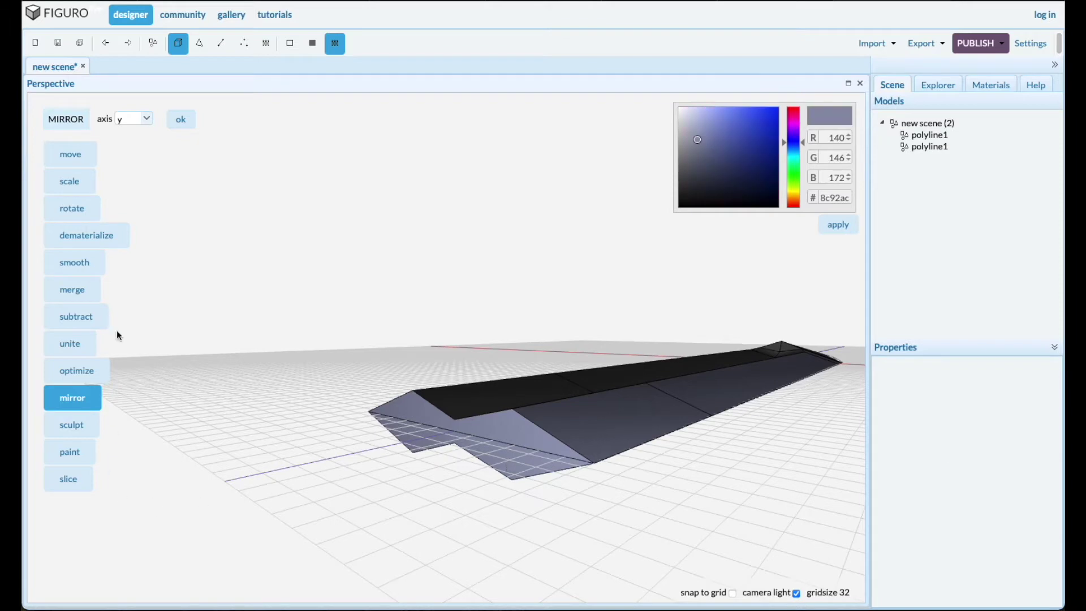
pyautogui.click(79, 291)
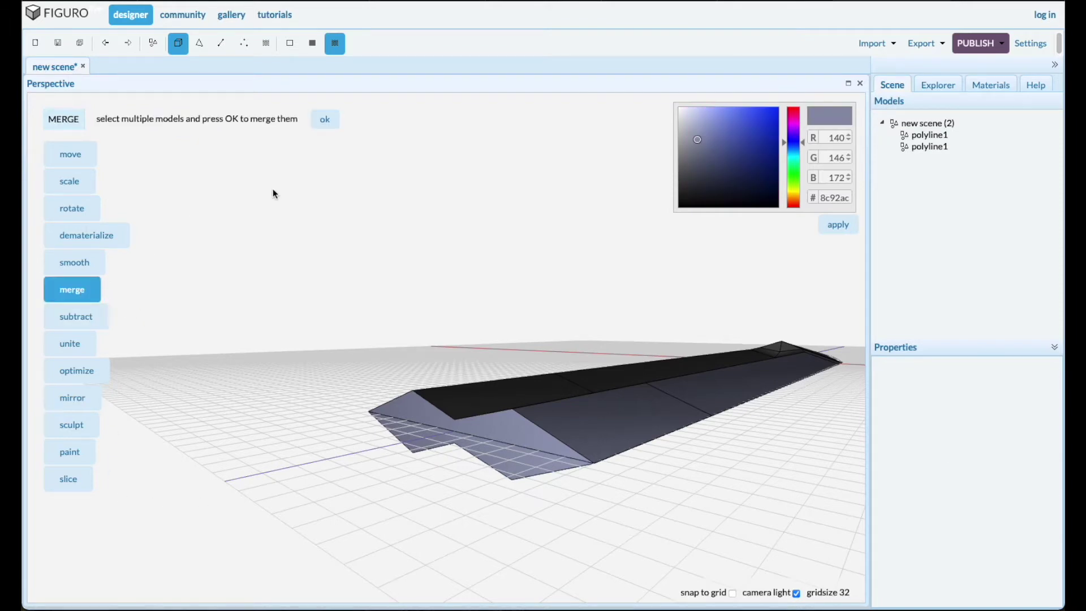
pyautogui.click(341, 119)
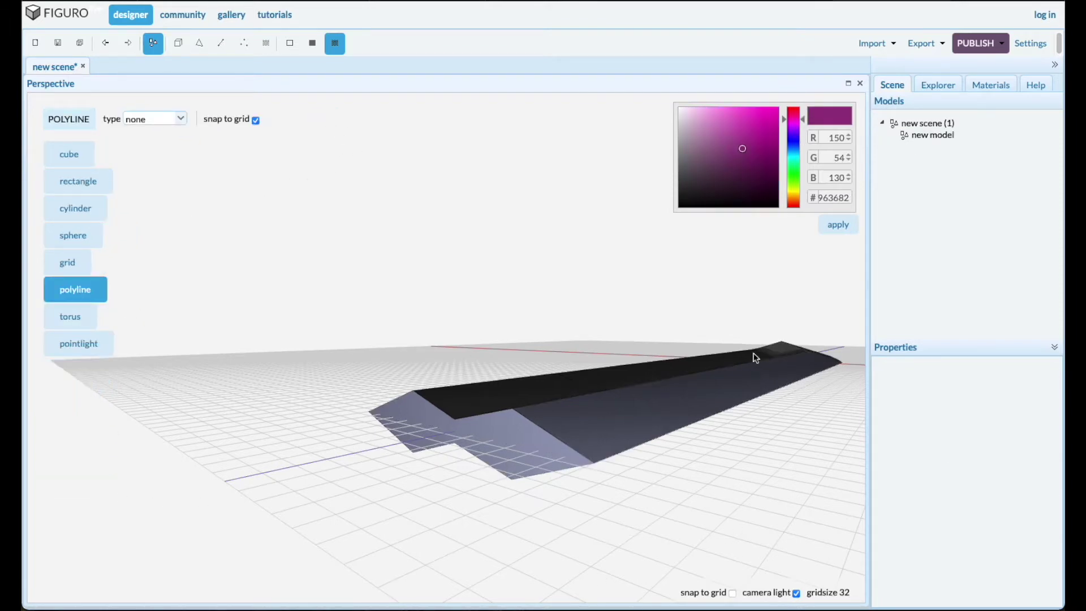
pyautogui.click(940, 135)
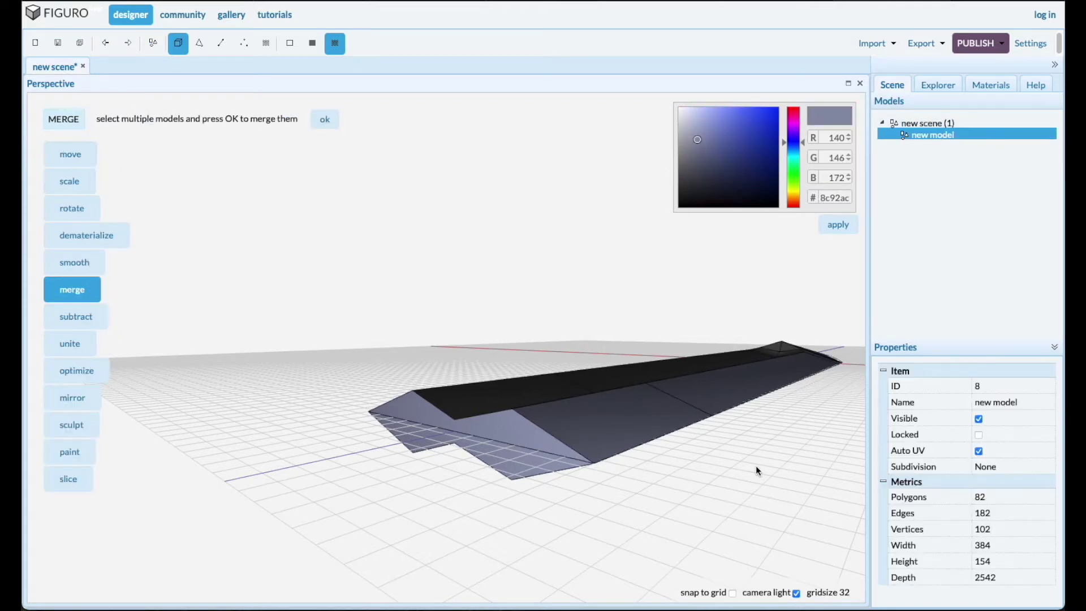
pyautogui.moveTo(757, 467); pyautogui.dragTo(654, 509, button='middle')
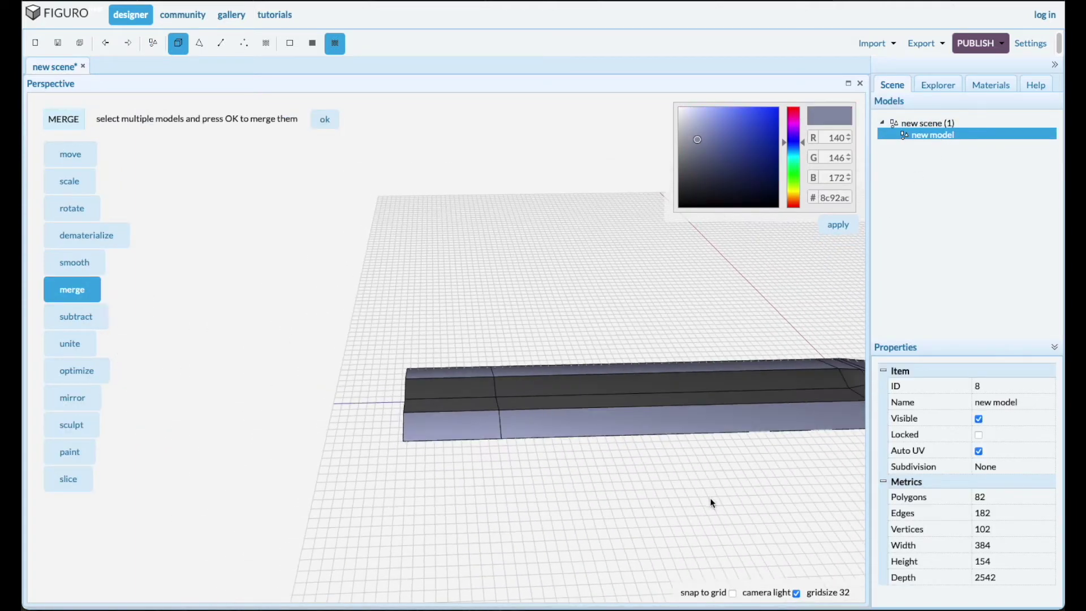
pyautogui.moveTo(650, 560); pyautogui.dragTo(572, 500, button='middle')
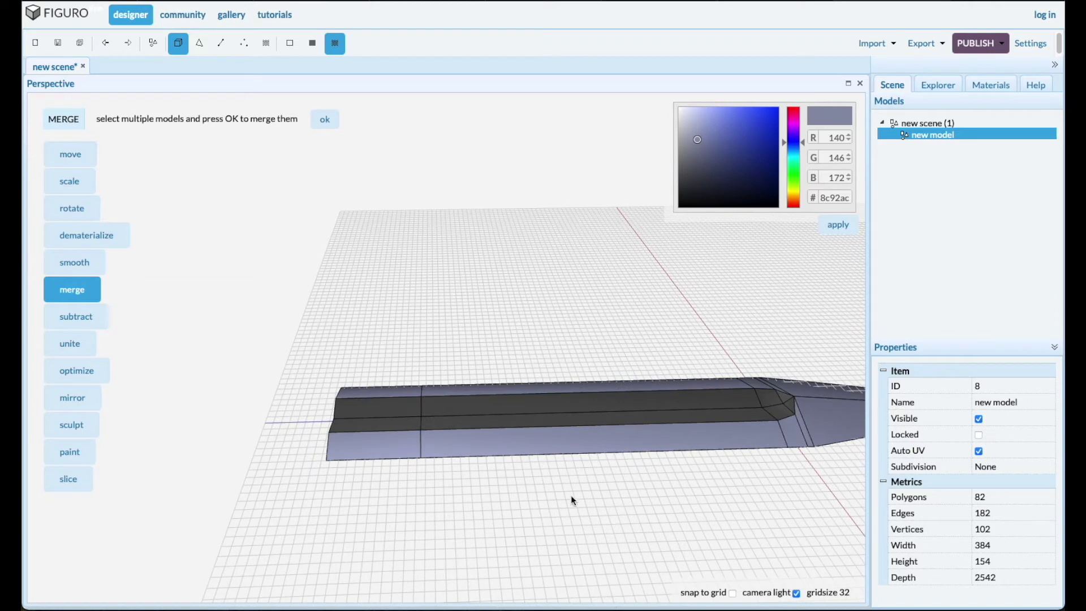
pyautogui.click(69, 181)
# Scale the merged blade to 40%, leaving it 154 wide, 62 high and 1017 deep
pyautogui.doubleClick(274, 124)
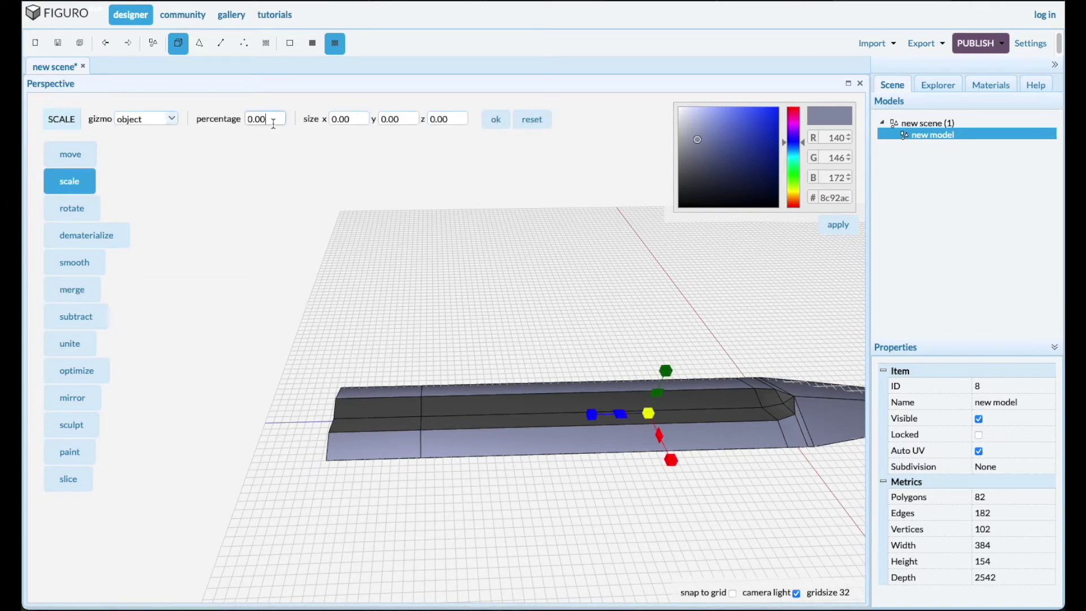
pyautogui.write('40')
pyautogui.click(497, 120)
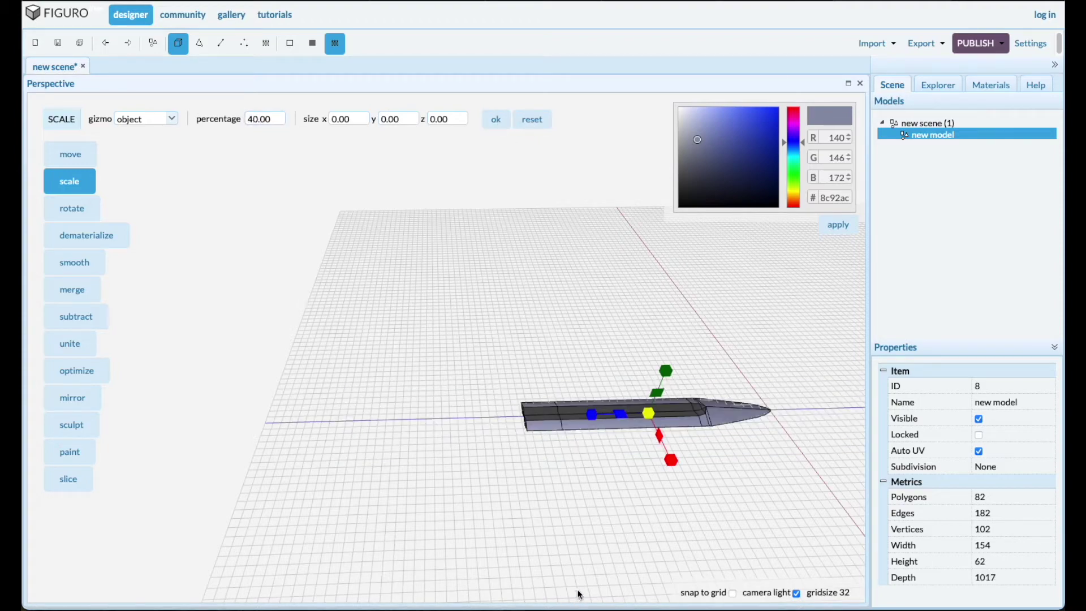
pyautogui.scroll(3, 591, 495)
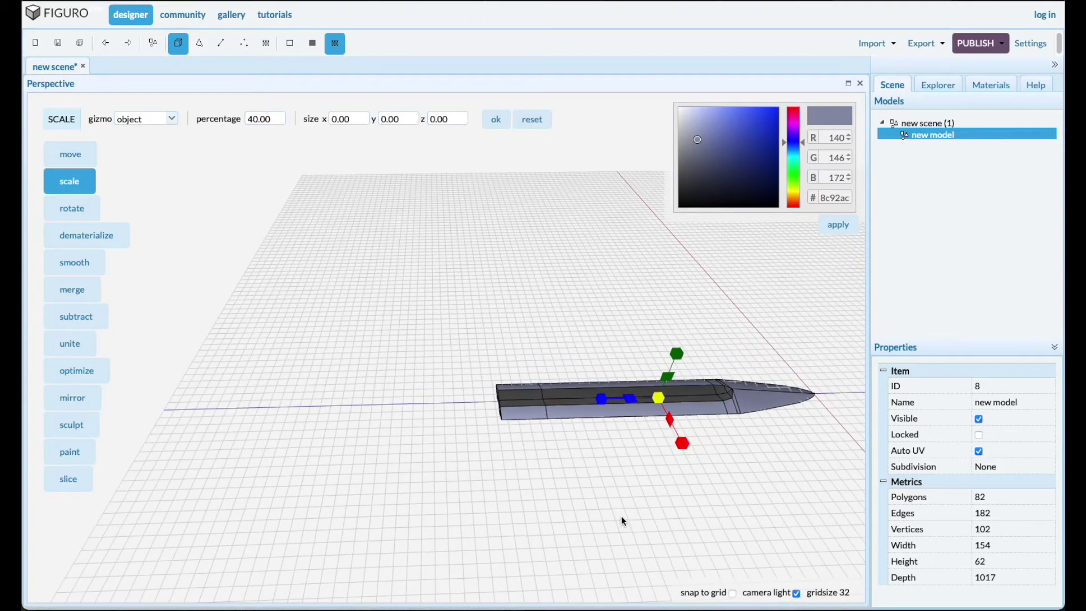
pyautogui.moveTo(621, 510)
pyautogui.mouseDown()
pyautogui.moveTo(622, 426)
pyautogui.moveTo(620, 512)
pyautogui.moveTo(630, 508)
pyautogui.mouseUp()
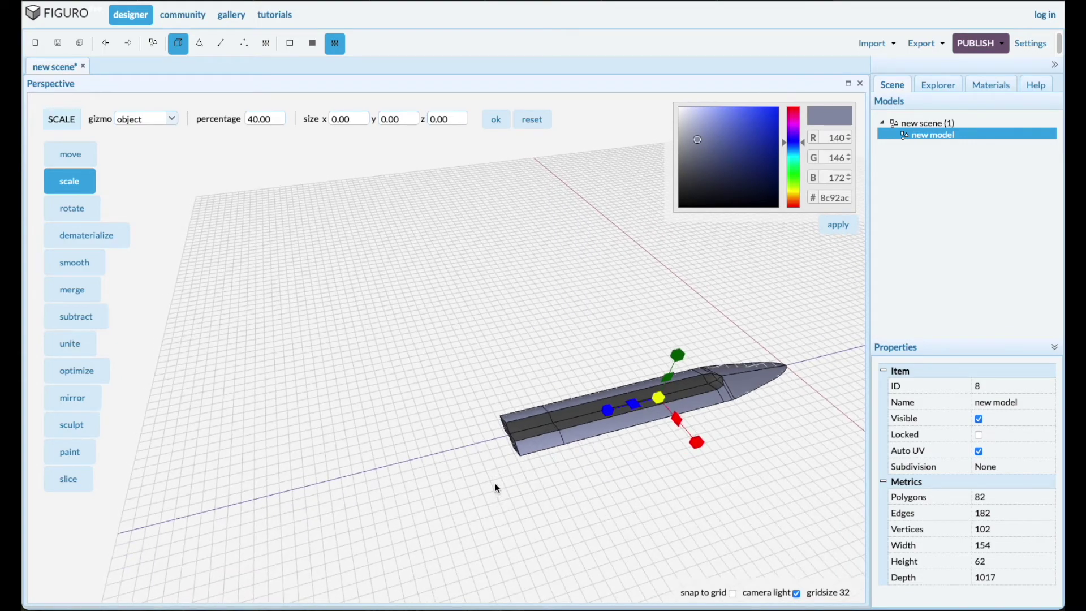
pyautogui.moveTo(496, 487); pyautogui.dragTo(514, 463)
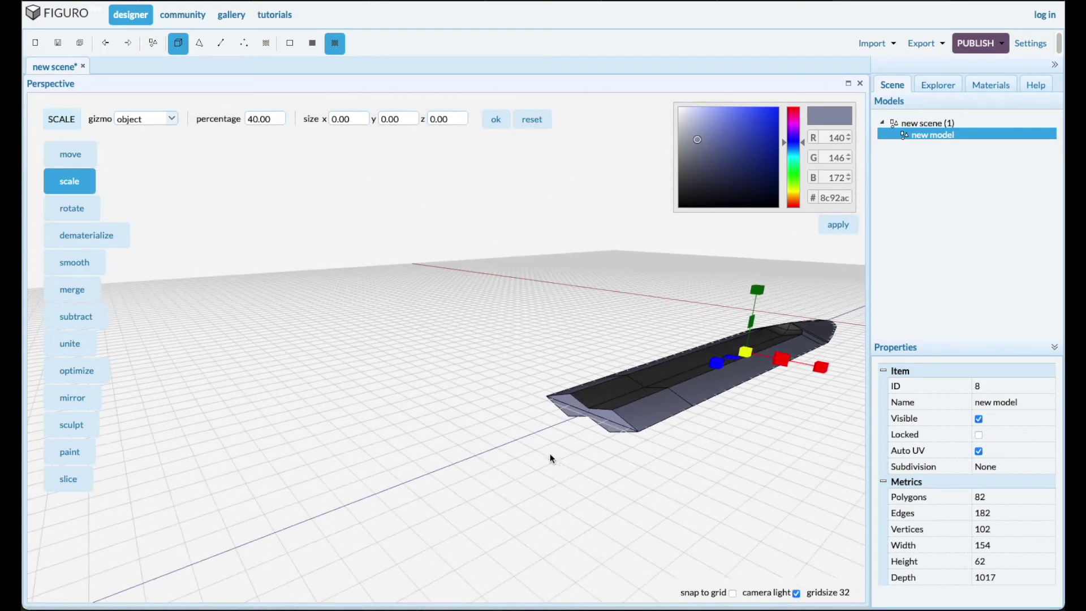
# Move the blade's near end face outward, stretching the blade to 1276 deep, then deselect
pyautogui.click(201, 44)
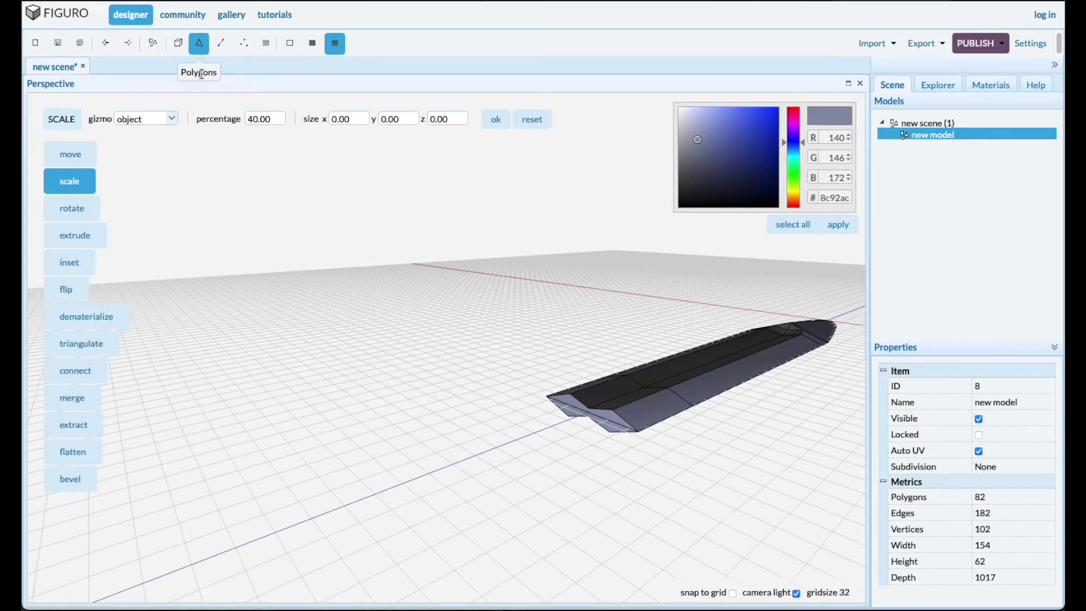
pyautogui.click(612, 415)
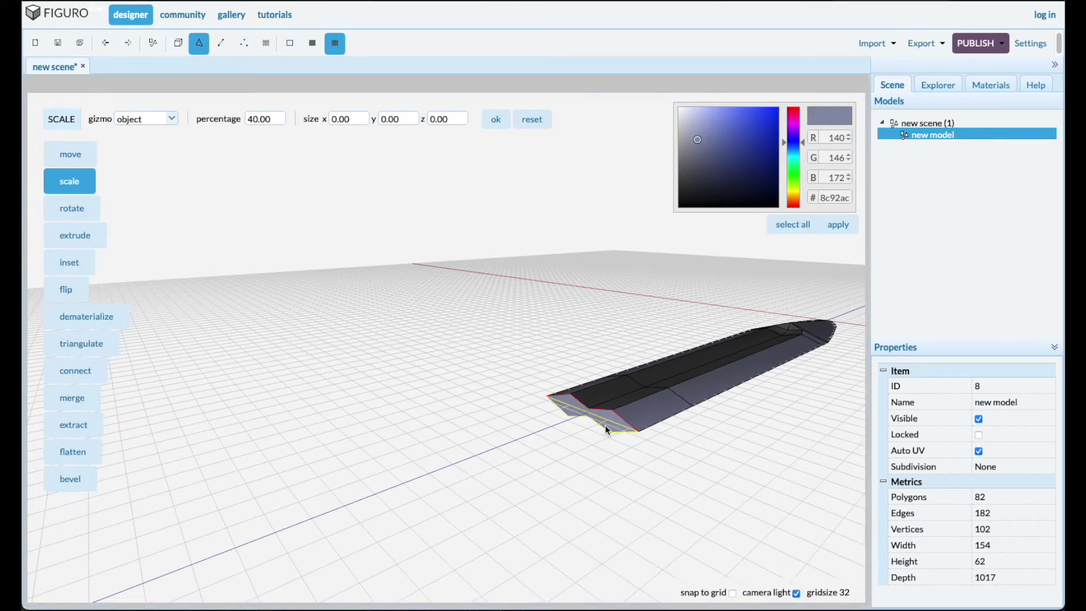
pyautogui.click(606, 426)
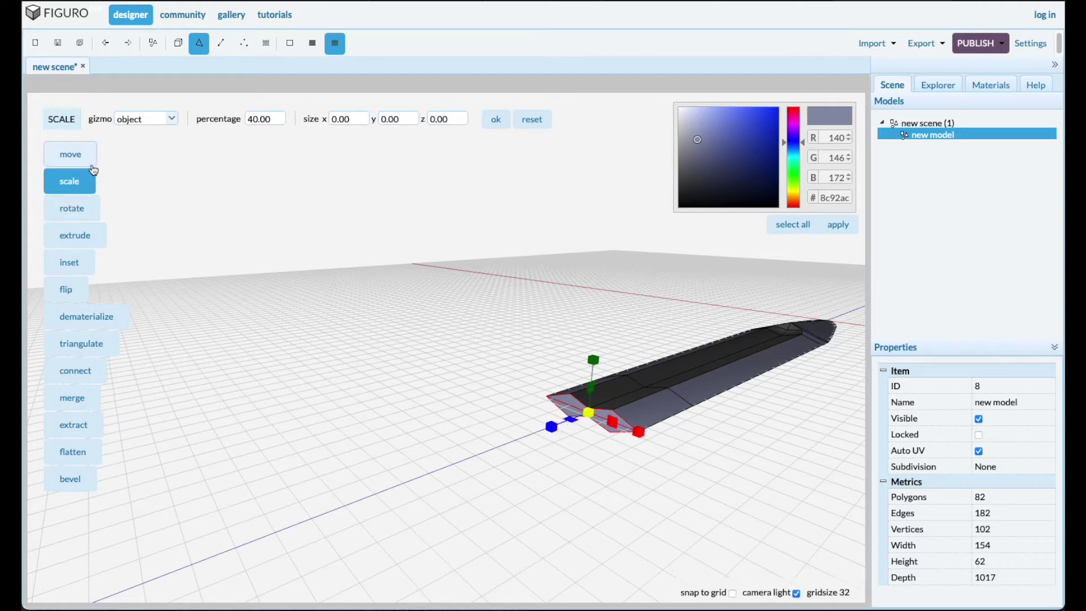
pyautogui.click(80, 158)
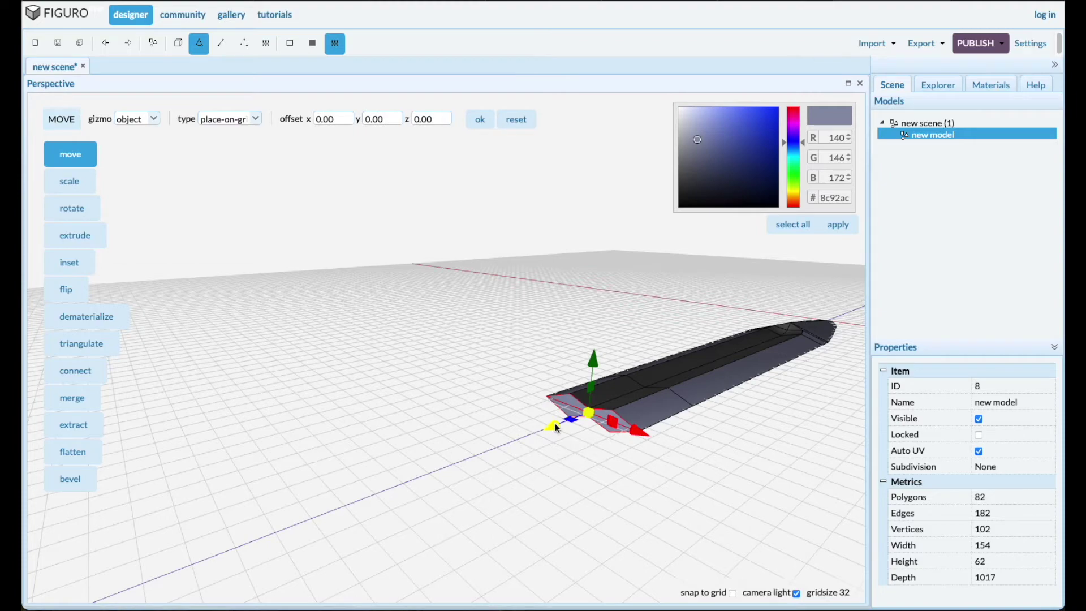
pyautogui.moveTo(556, 426); pyautogui.dragTo(364, 482)
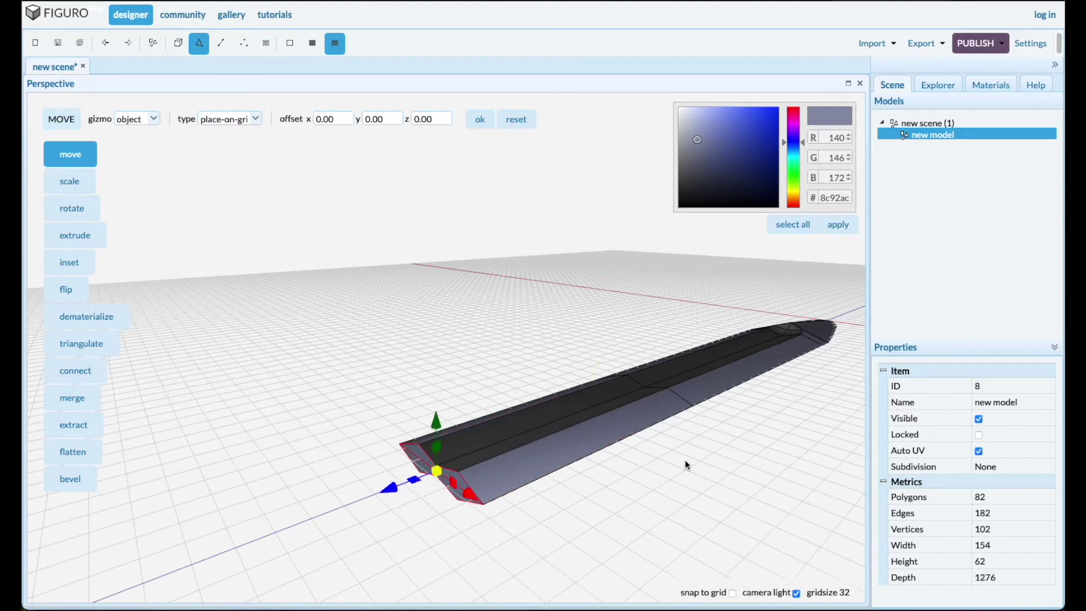
pyautogui.moveTo(738, 522); pyautogui.dragTo(829, 571, button='right')
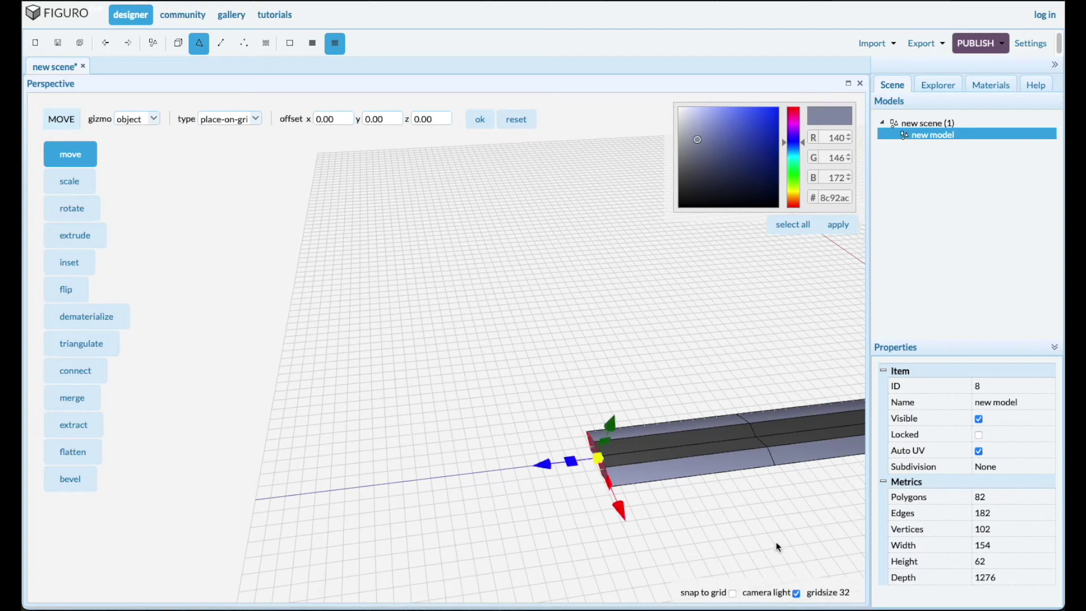
pyautogui.moveTo(784, 547); pyautogui.dragTo(587, 443, button='right')
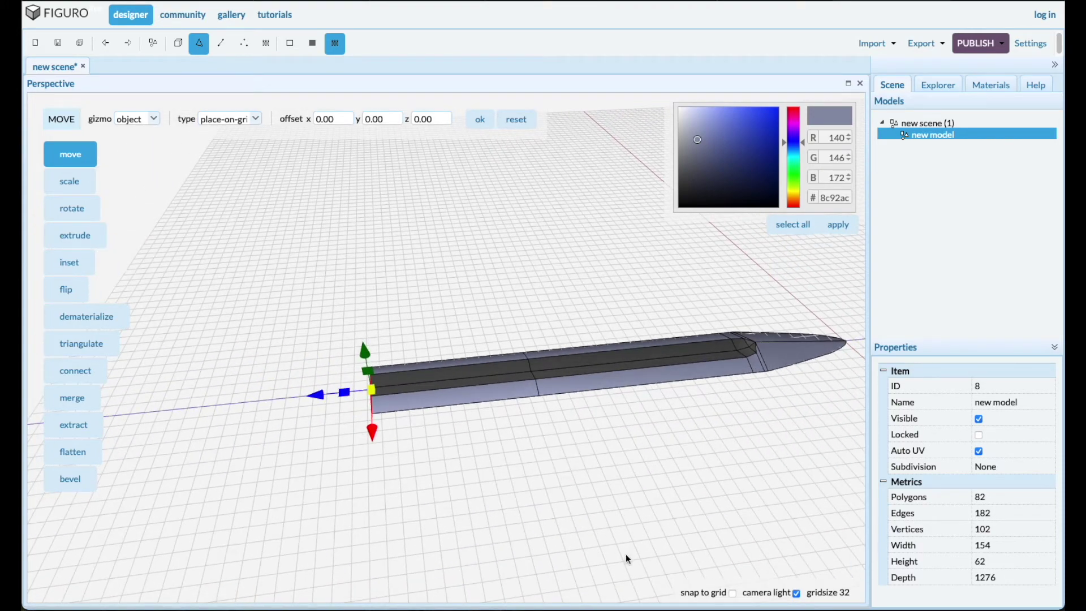
pyautogui.click(541, 480)
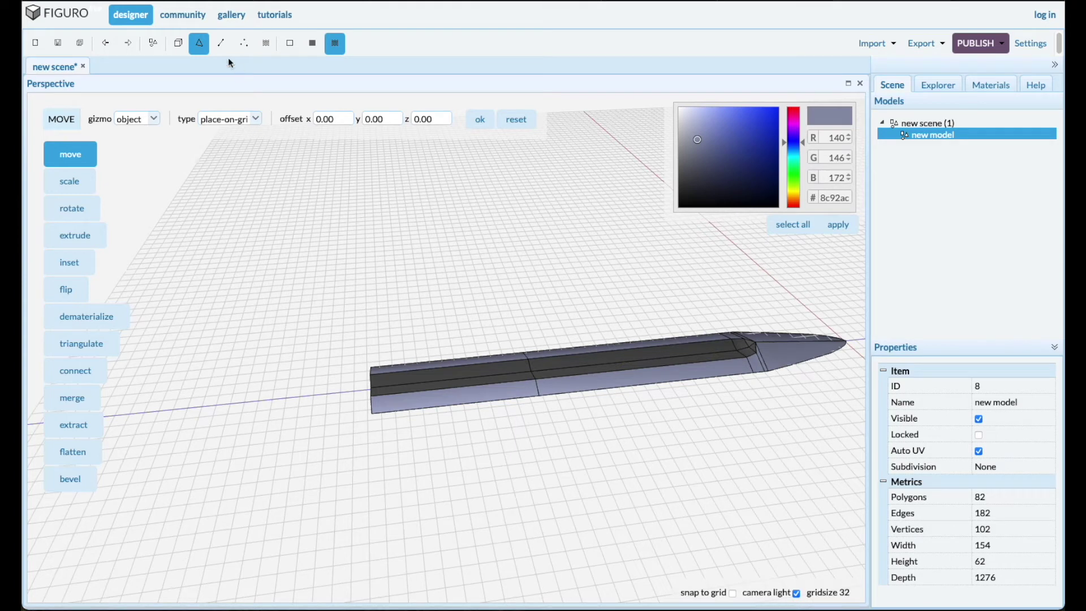
# Optimize the blade object's geometry down to 60 polygons and 72 vertices
pyautogui.click(179, 43)
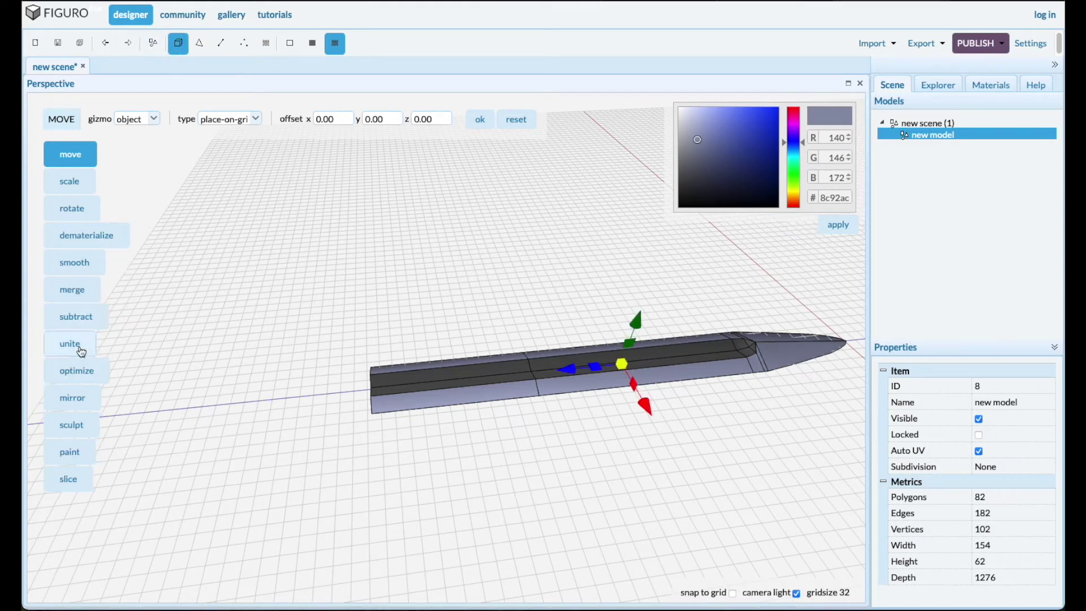
pyautogui.click(73, 374)
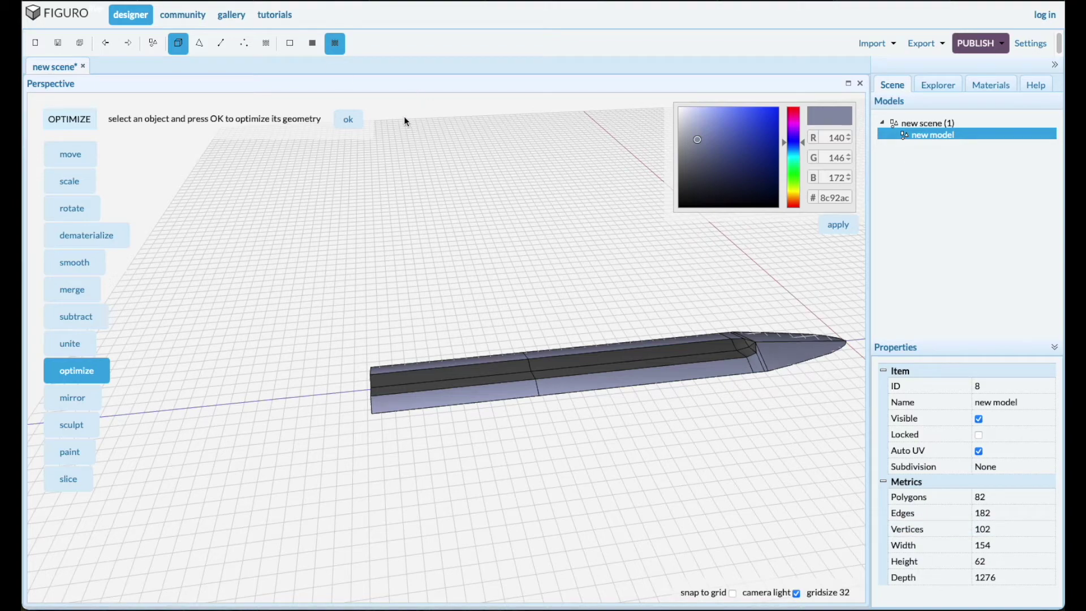
pyautogui.click(351, 118)
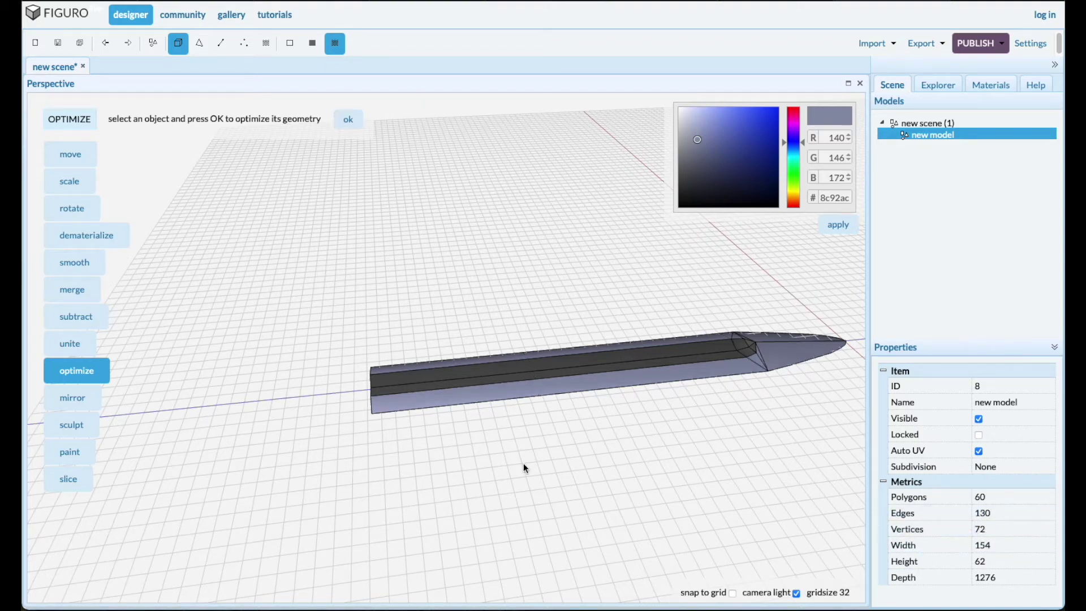
pyautogui.moveTo(524, 463)
pyautogui.mouseDown()
pyautogui.moveTo(525, 473)
pyautogui.moveTo(568, 472)
pyautogui.moveTo(527, 452)
pyautogui.mouseUp()
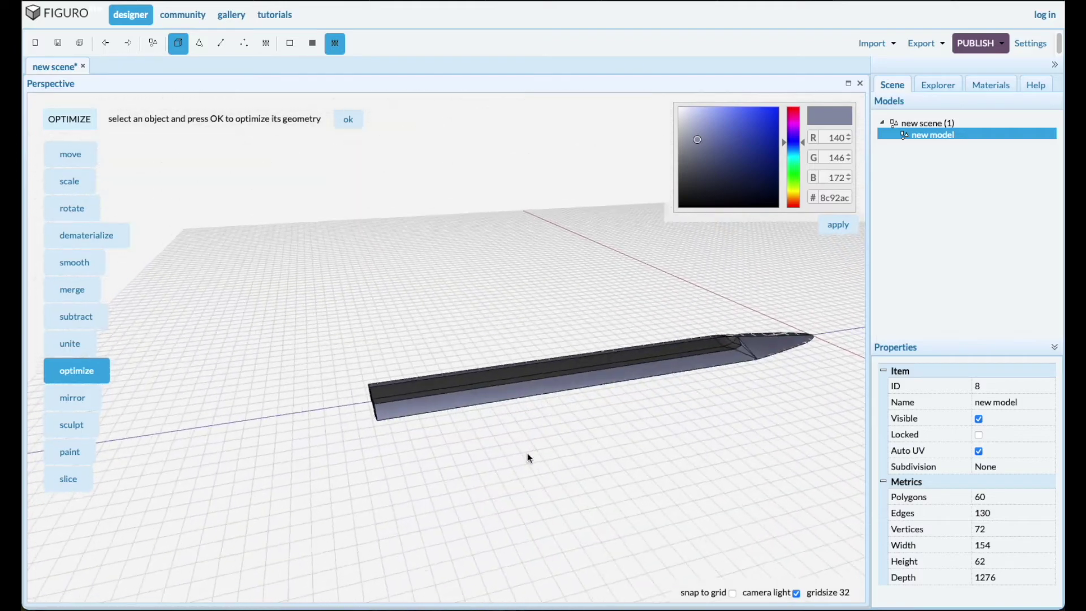
pyautogui.click(931, 122)
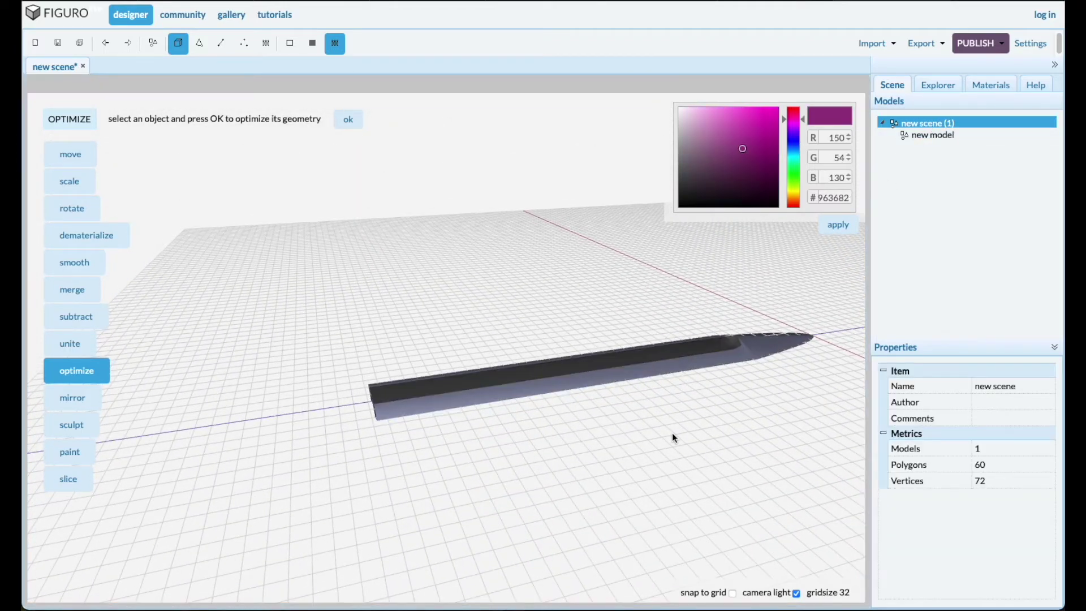
pyautogui.moveTo(672, 434); pyautogui.dragTo(807, 403)
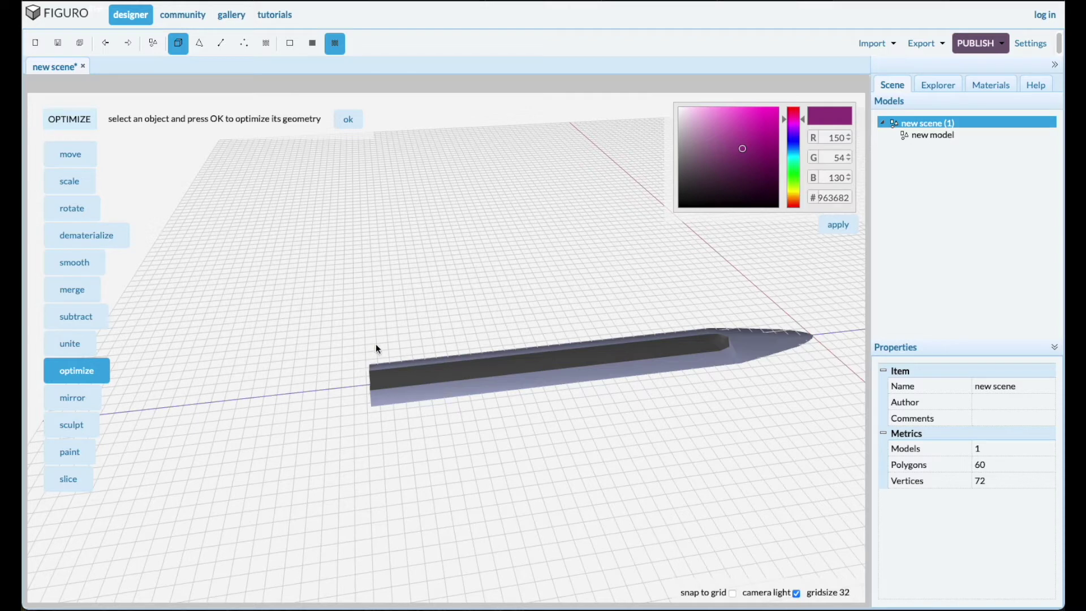
pyautogui.press('super+Tab')
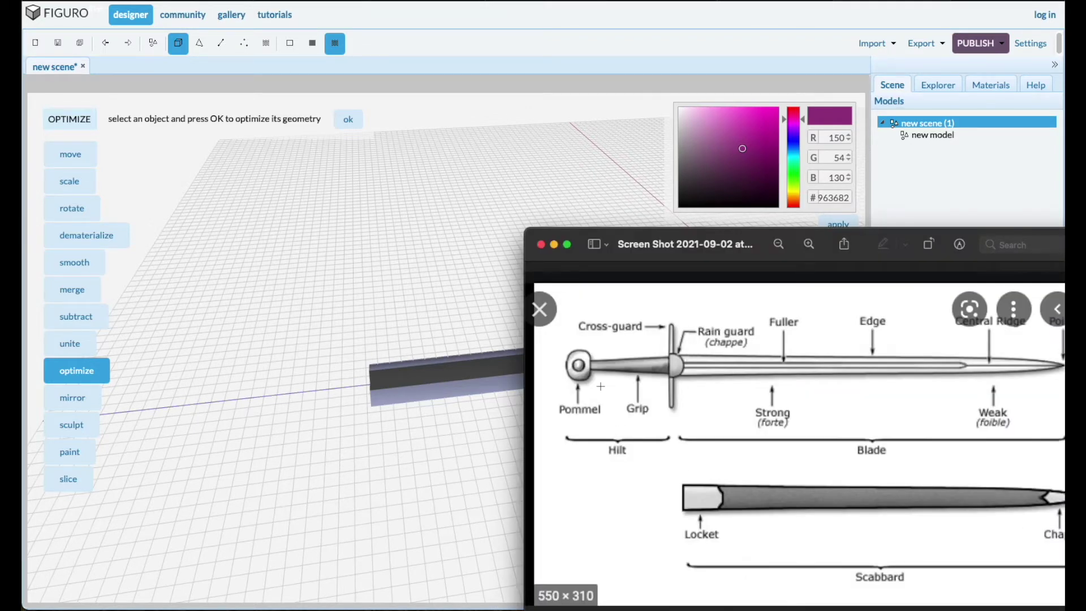
pyautogui.press('super+Tab')
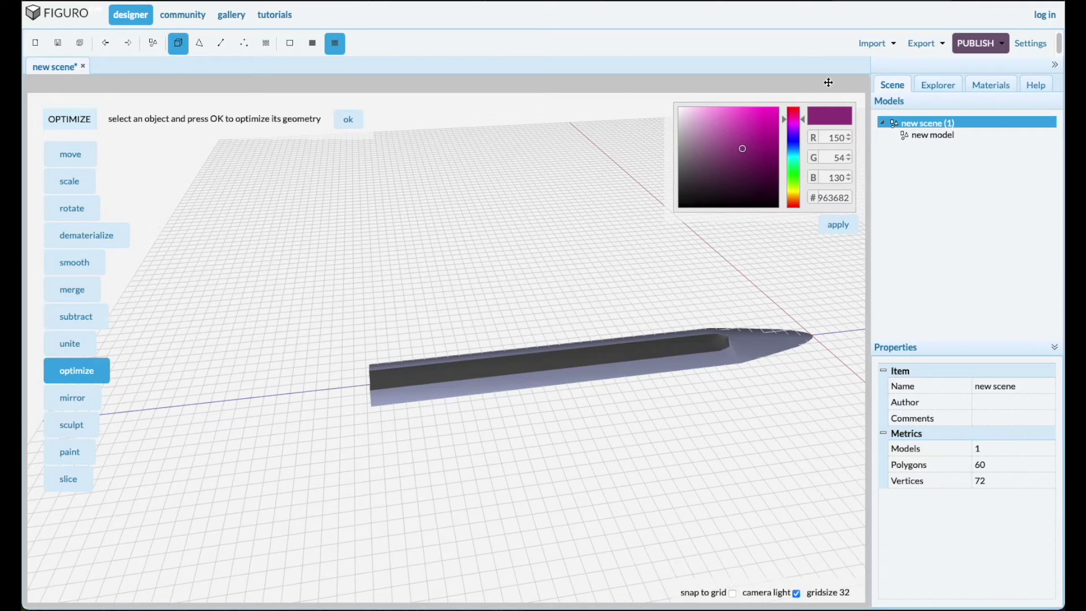
pyautogui.click(948, 137)
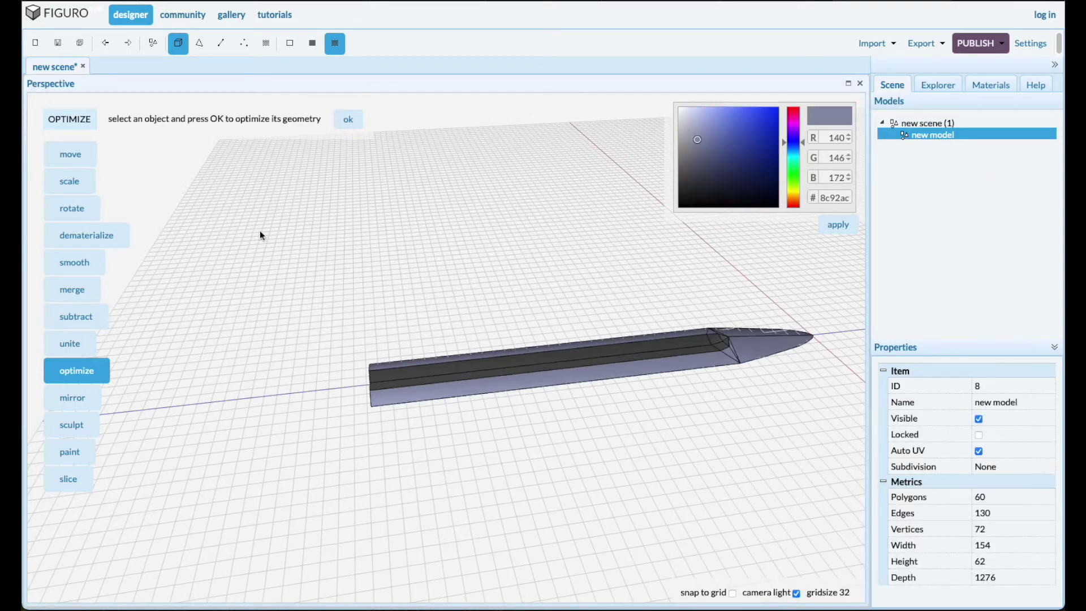
# Place cylinder10, 16 sides and thickness 256, upright through the middle of the blade
pyautogui.click(152, 43)
pyautogui.click(68, 213)
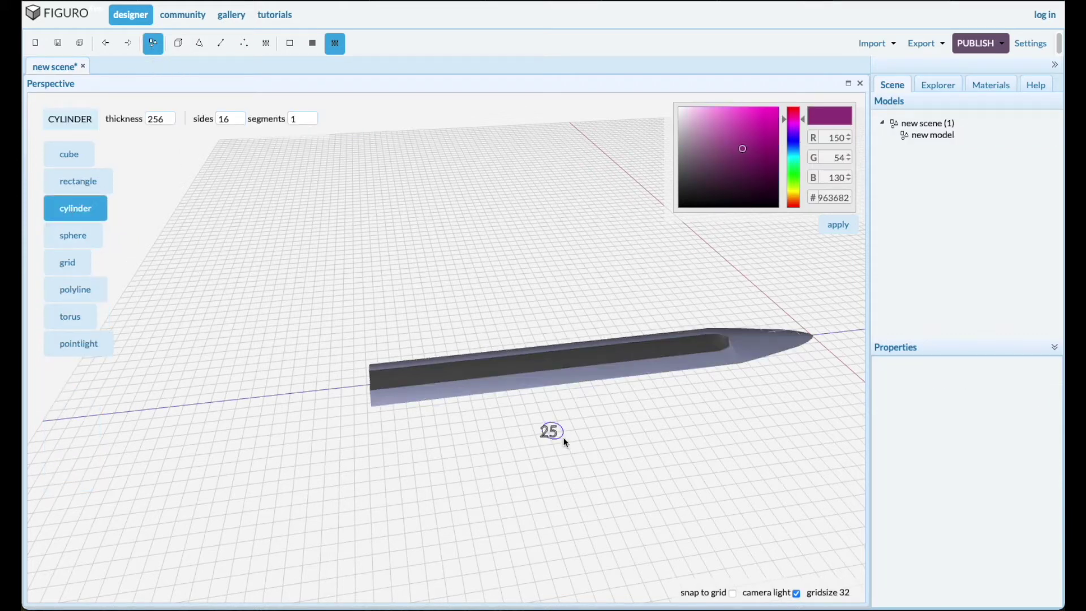
pyautogui.click(564, 439)
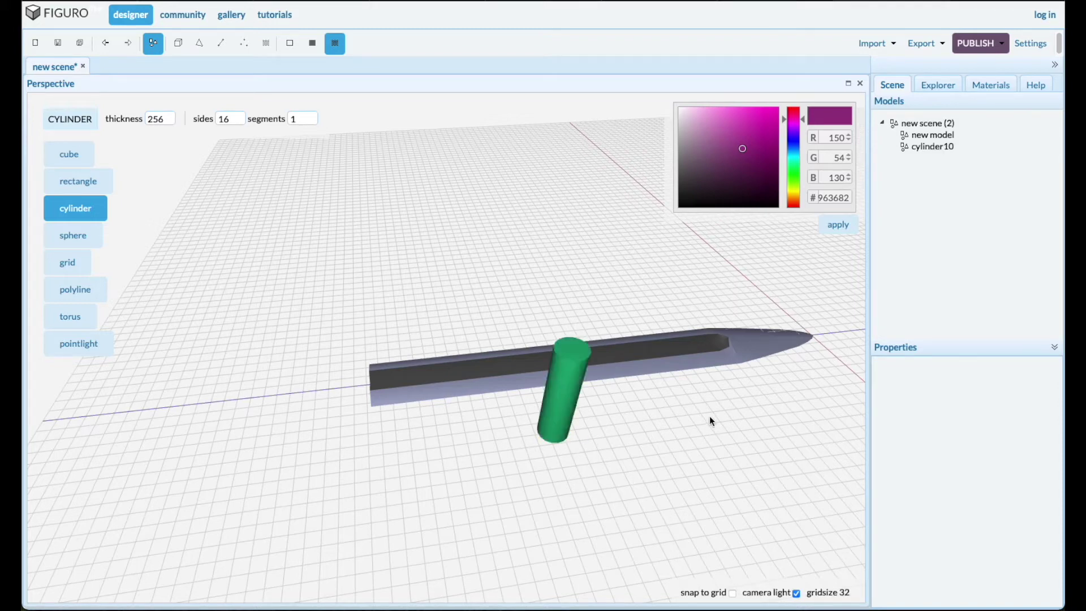
pyautogui.moveTo(720, 439); pyautogui.dragTo(642, 435)
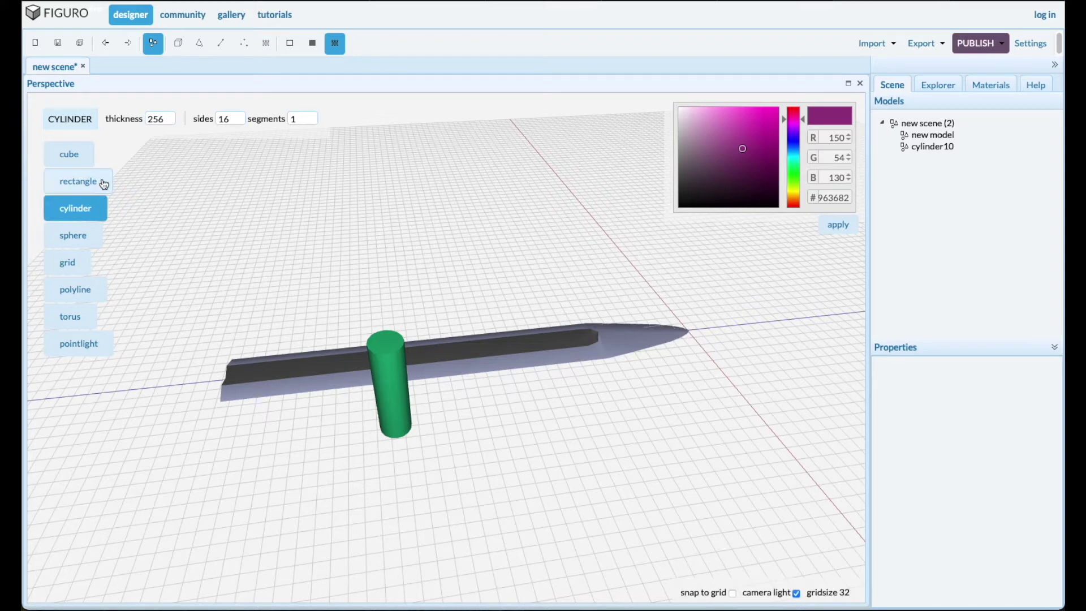
# Move cylinder10 to the world origin using absolute coordinates 0,0,0
pyautogui.click(927, 147)
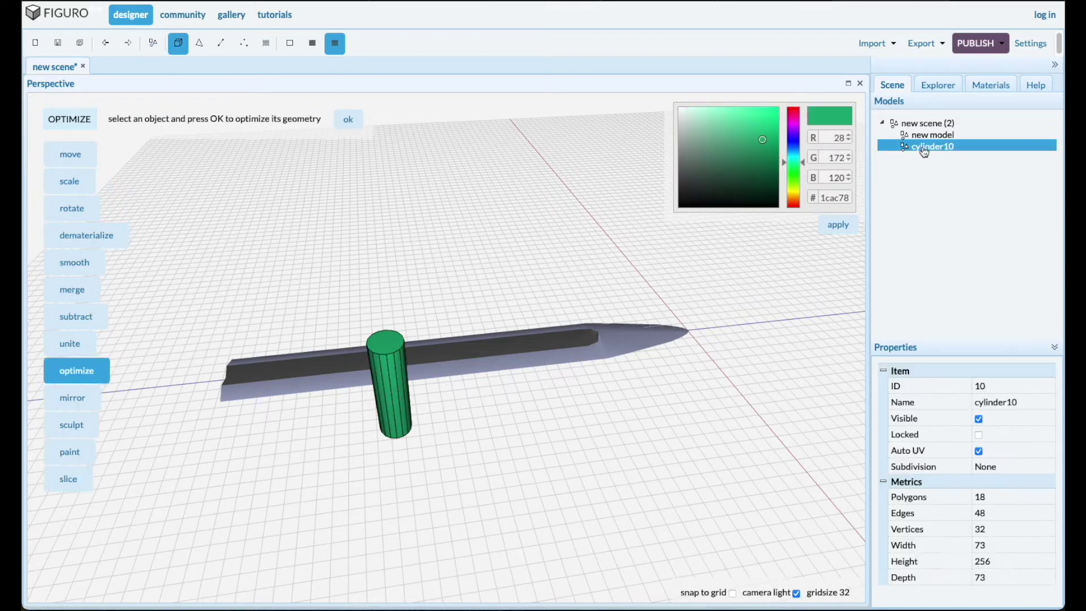
pyautogui.click(72, 157)
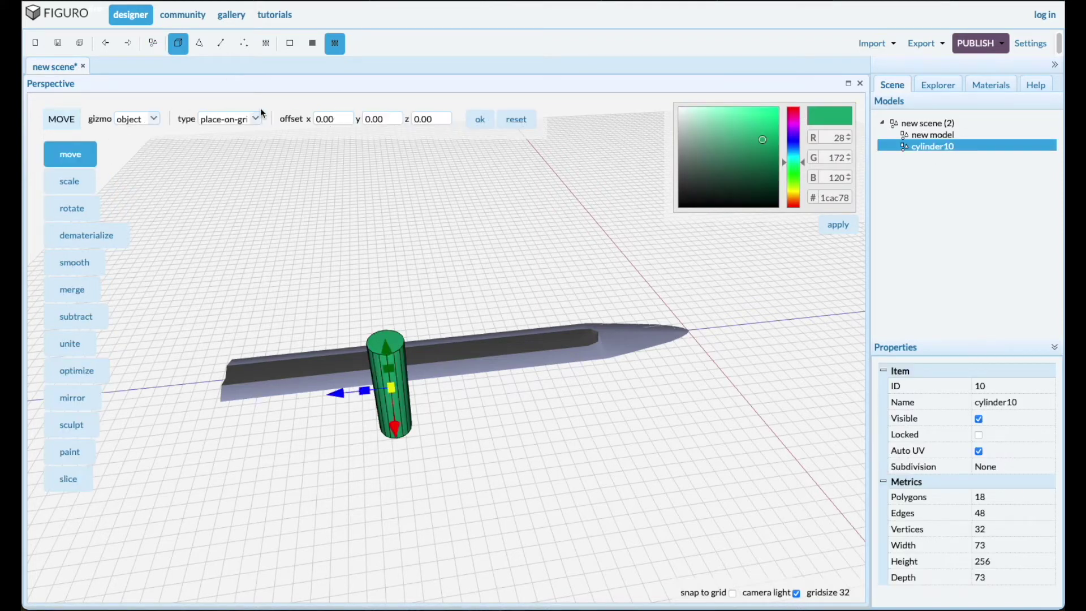
pyautogui.scroll(2, 238, 118)
pyautogui.click(255, 118)
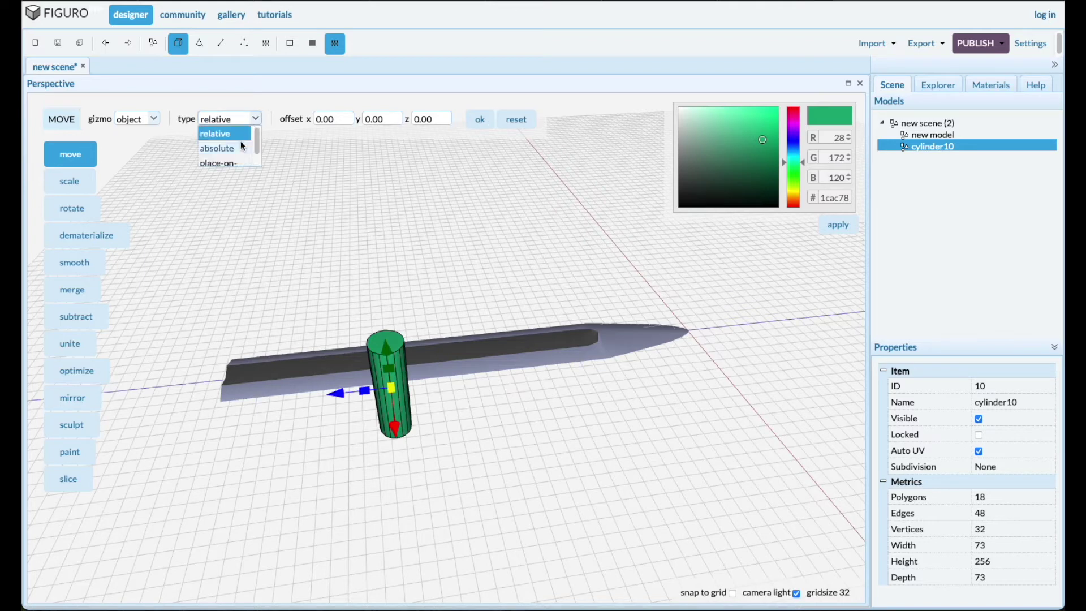
pyautogui.click(480, 119)
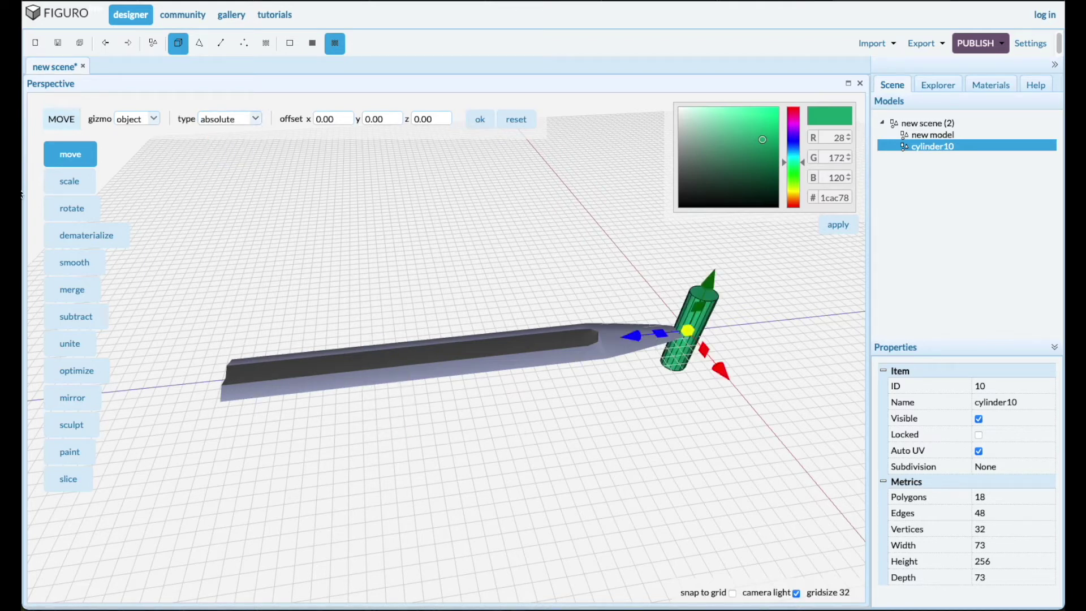
# Rotate cylinder10 90° about the z axis so it lies crosswise
pyautogui.click(70, 207)
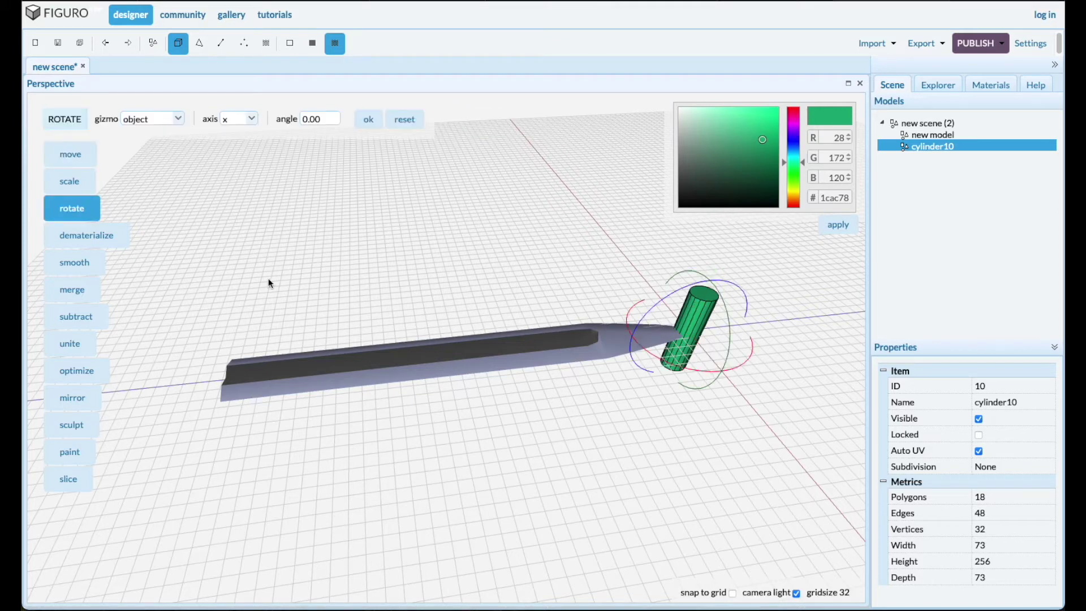
pyautogui.click(232, 119)
pyautogui.click(229, 164)
pyautogui.doubleClick(327, 117)
pyautogui.write('90')
pyautogui.click(366, 120)
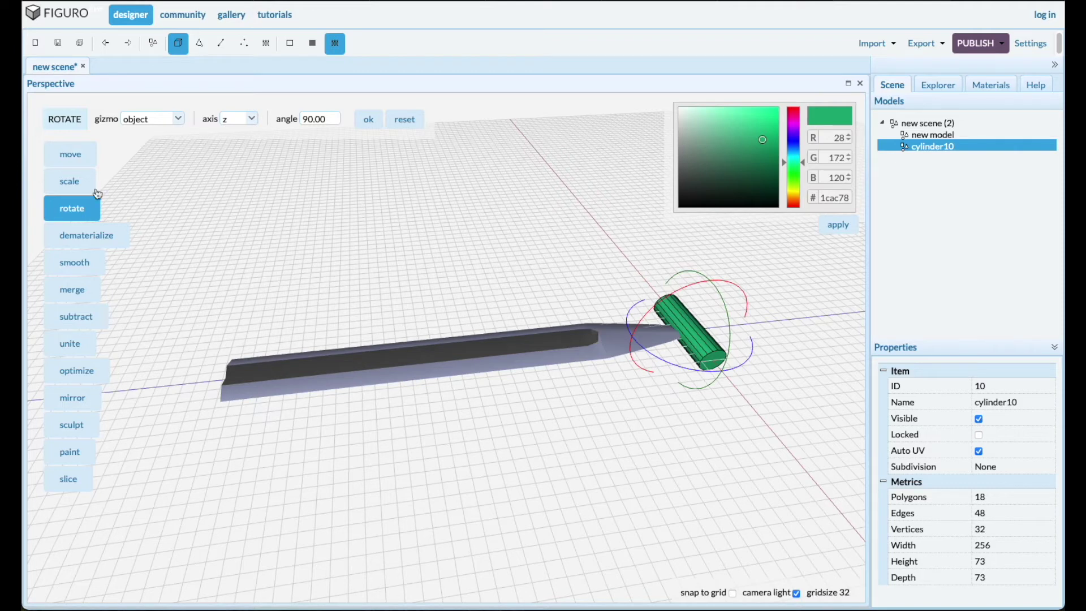
# Narrow cylinder10 to a width of 120 and select the blade model
pyautogui.click(69, 181)
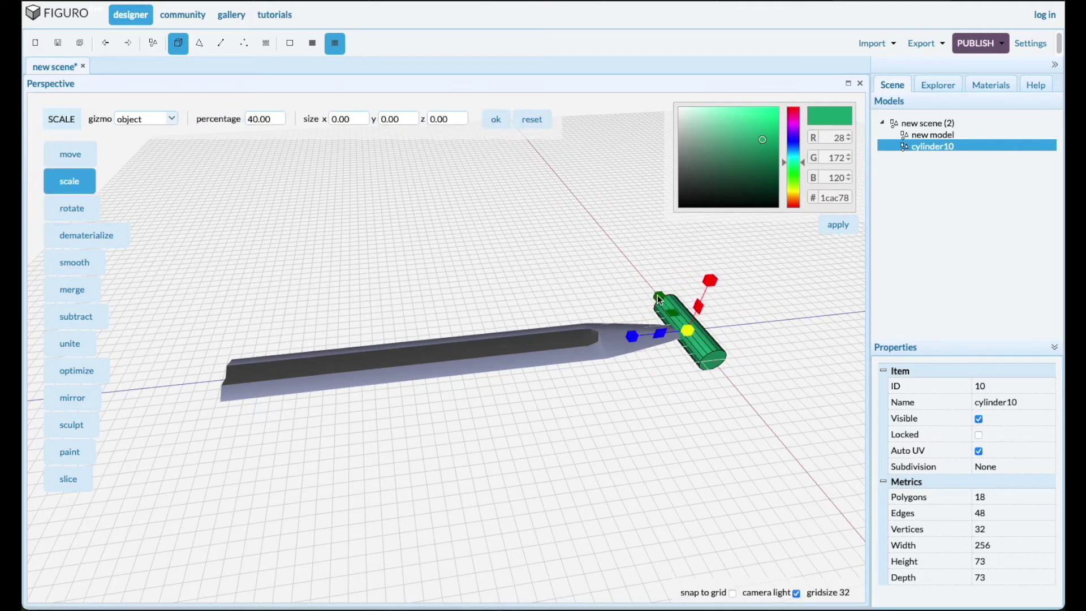
pyautogui.moveTo(659, 300); pyautogui.dragTo(676, 319)
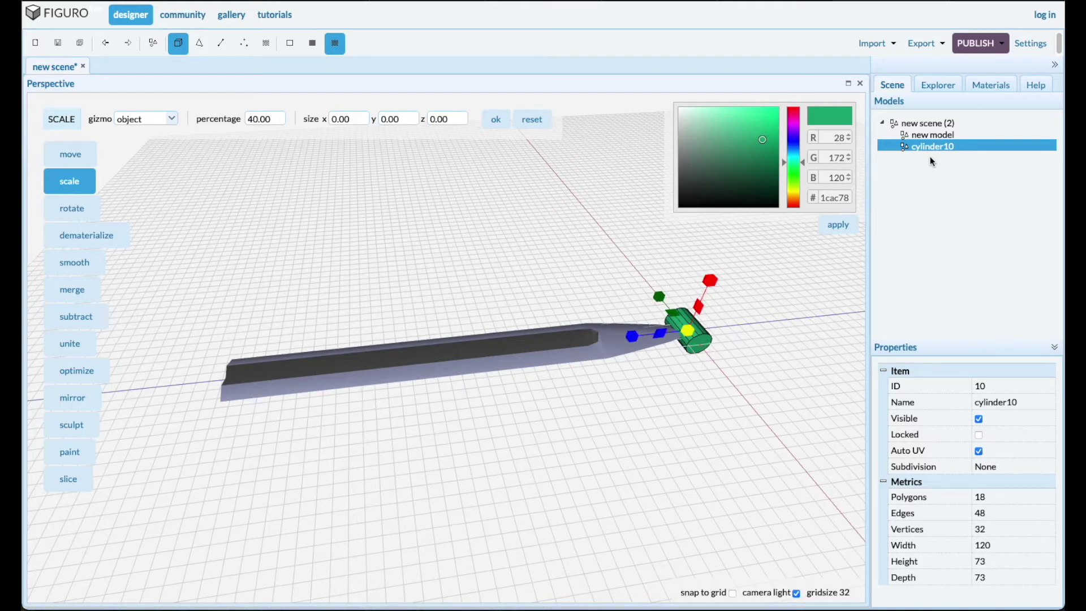
pyautogui.click(925, 135)
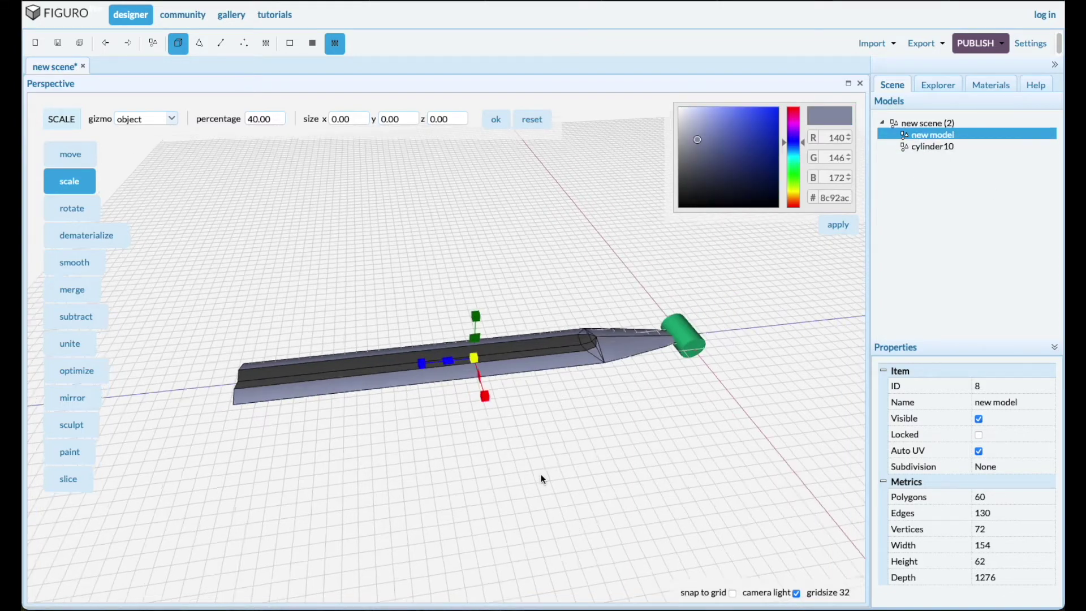
pyautogui.moveTo(541, 474); pyautogui.dragTo(374, 422, button='right')
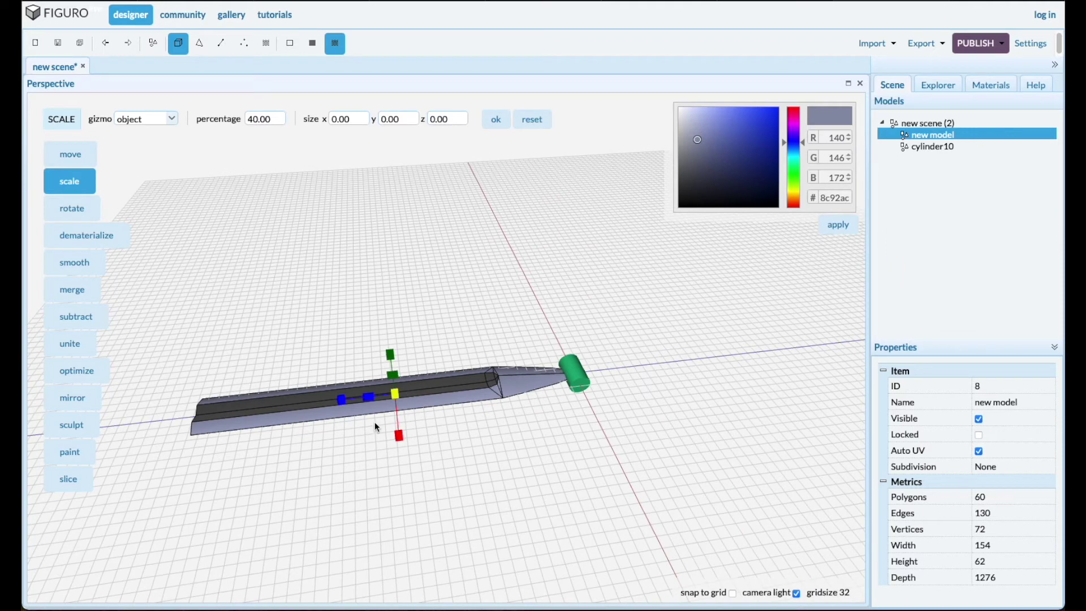
# Slide the blade lengthwise so its base meets cylinder10, checking from several angles
pyautogui.click(60, 160)
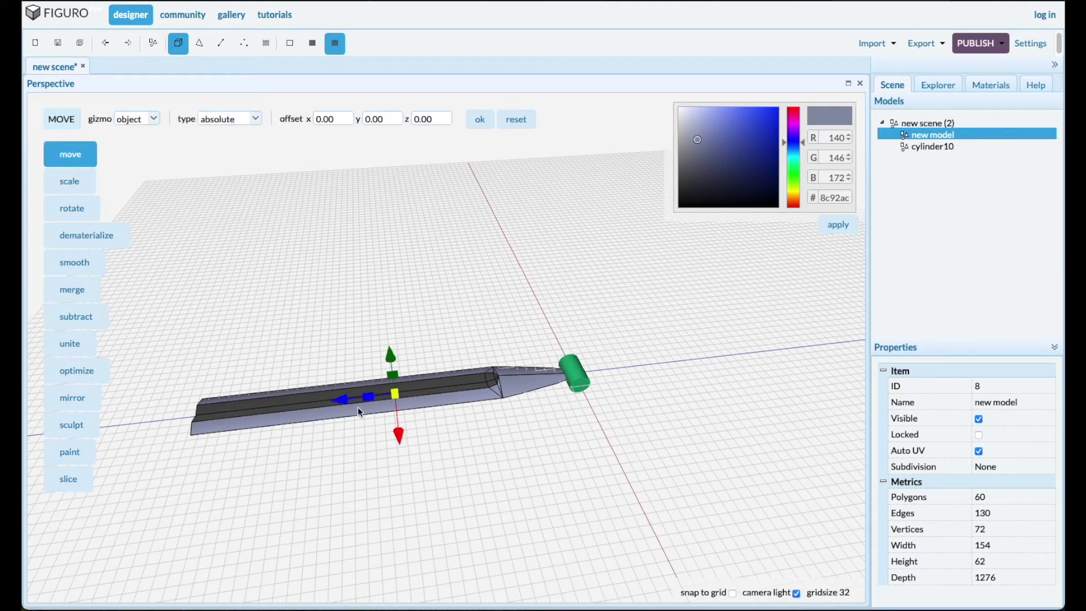
pyautogui.moveTo(351, 401); pyautogui.dragTo(683, 384)
pyautogui.moveTo(504, 466); pyautogui.dragTo(538, 471, button='right')
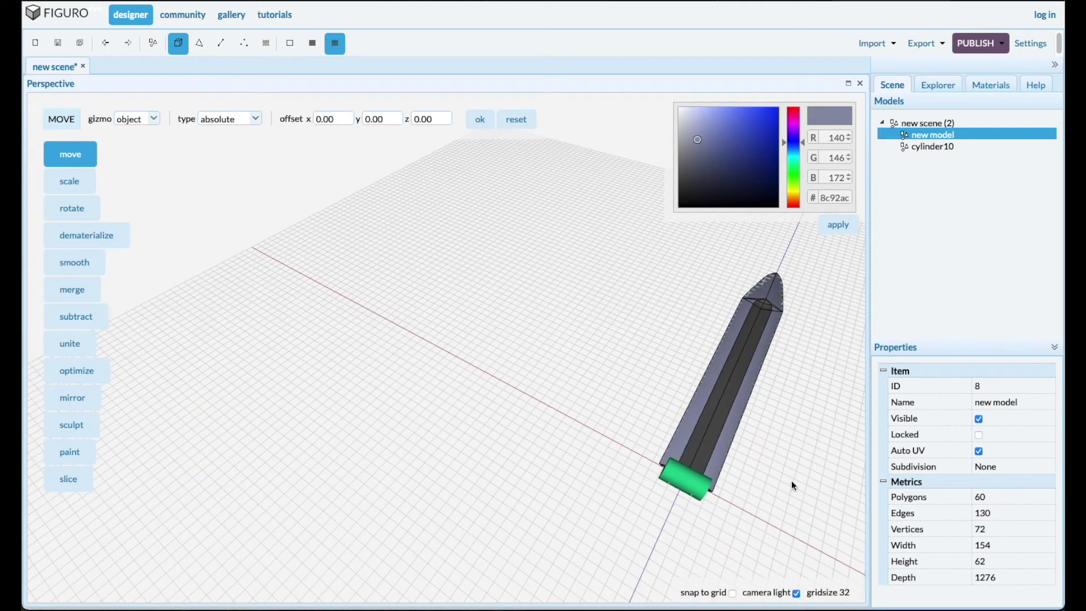
pyautogui.moveTo(791, 480); pyautogui.dragTo(676, 435, button='right')
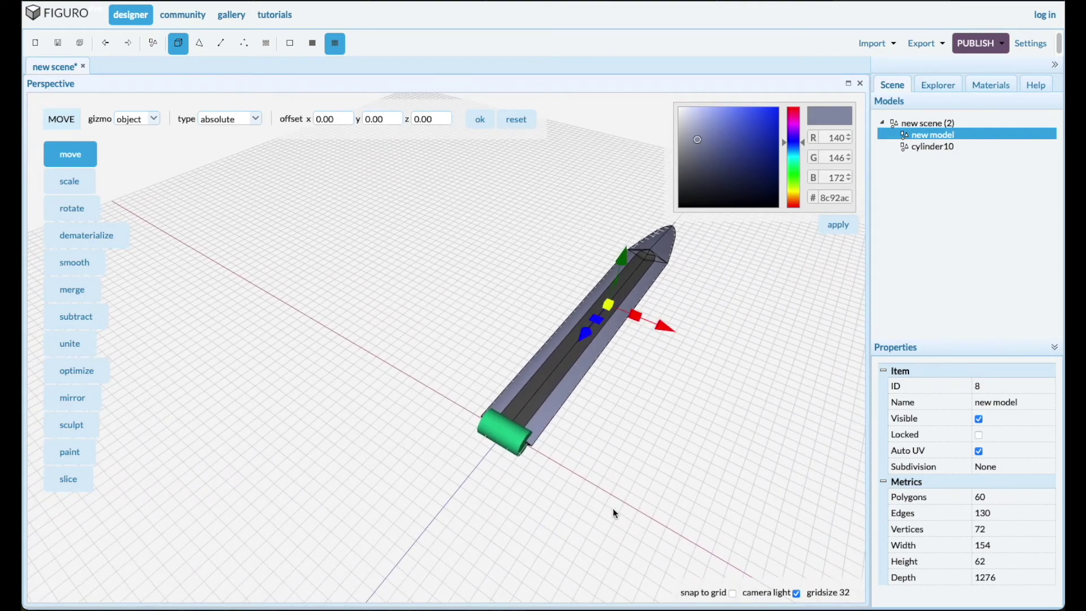
pyautogui.moveTo(612, 508)
pyautogui.mouseDown(button='right')
pyautogui.moveTo(627, 503)
pyautogui.moveTo(617, 505)
pyautogui.mouseUp(button='right')
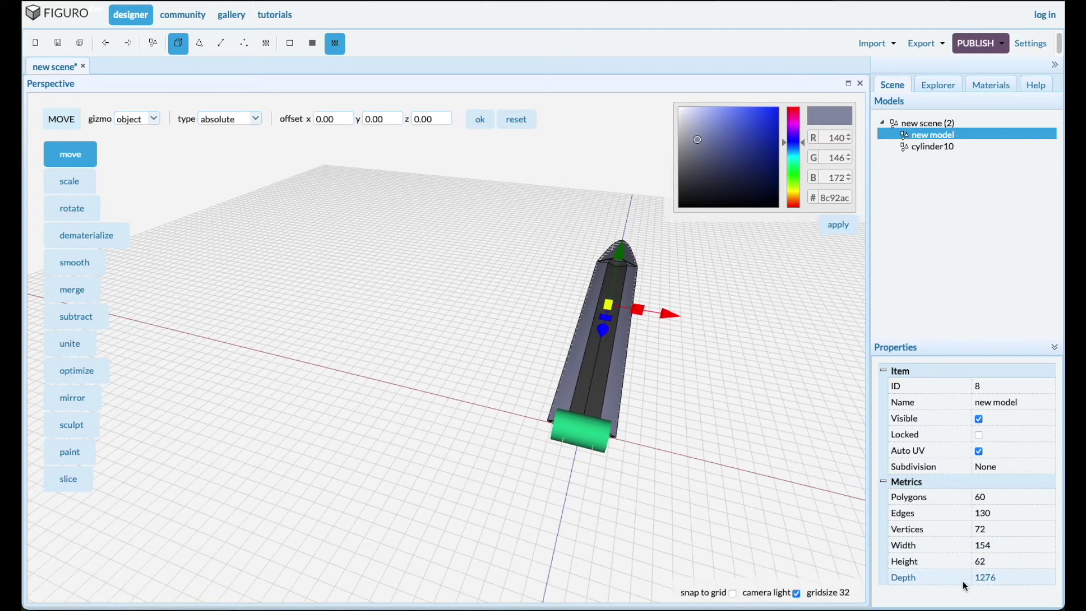
pyautogui.click(942, 147)
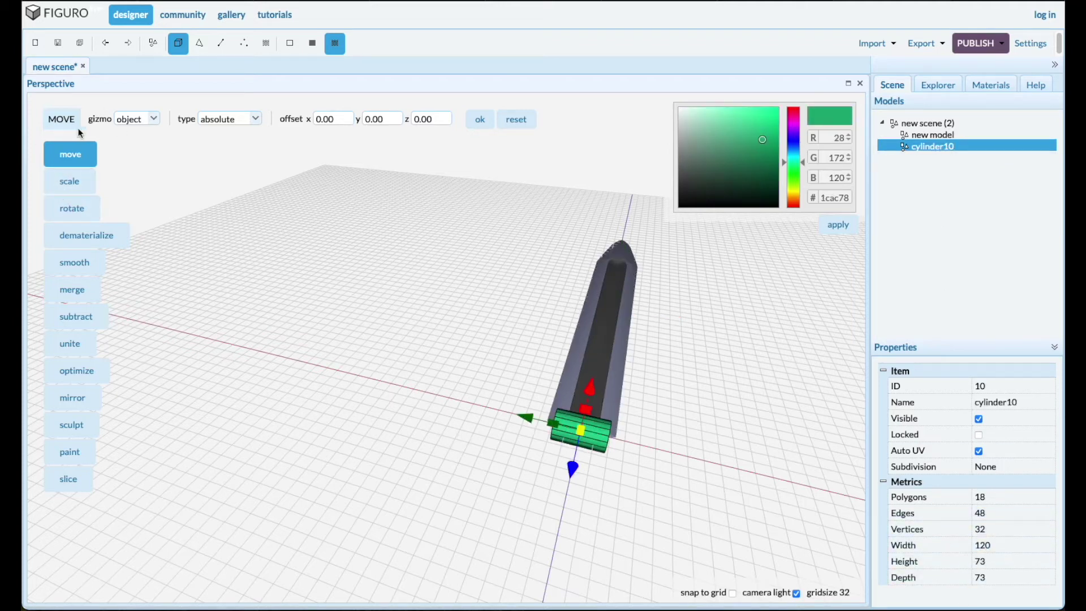
# Shift cylinder10 by a relative x offset of -60 beside the blade's base
pyautogui.click(259, 118)
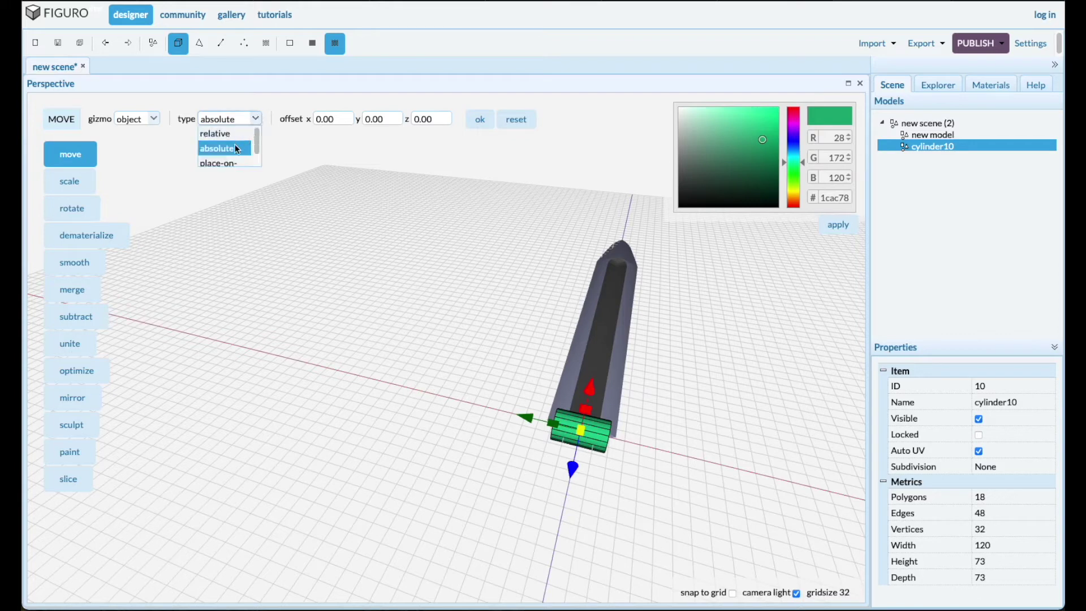
pyautogui.click(223, 134)
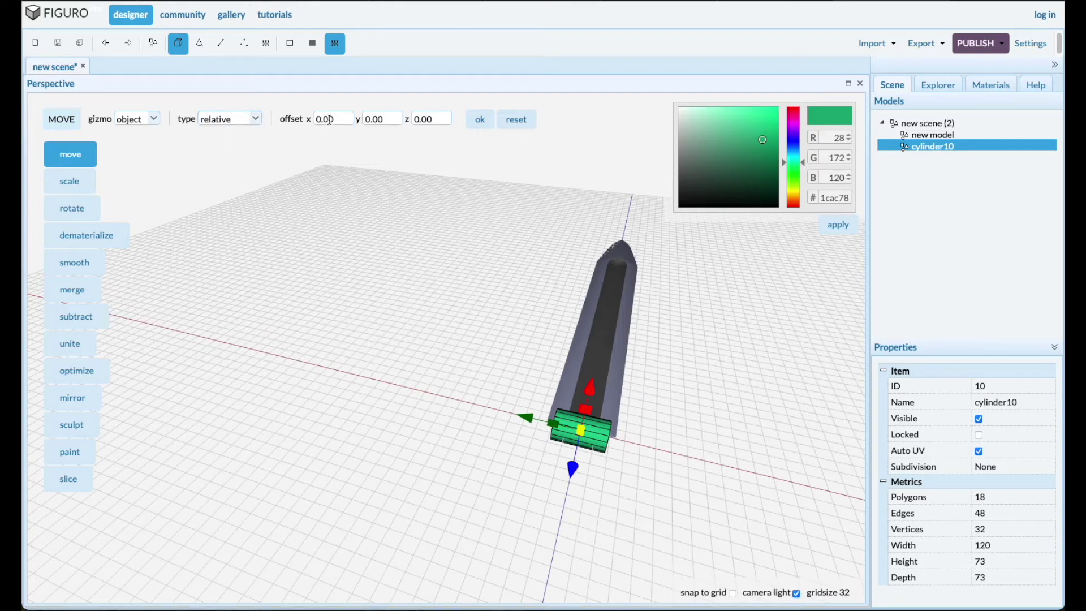
pyautogui.click(343, 119)
pyautogui.write('-60')
pyautogui.click(482, 120)
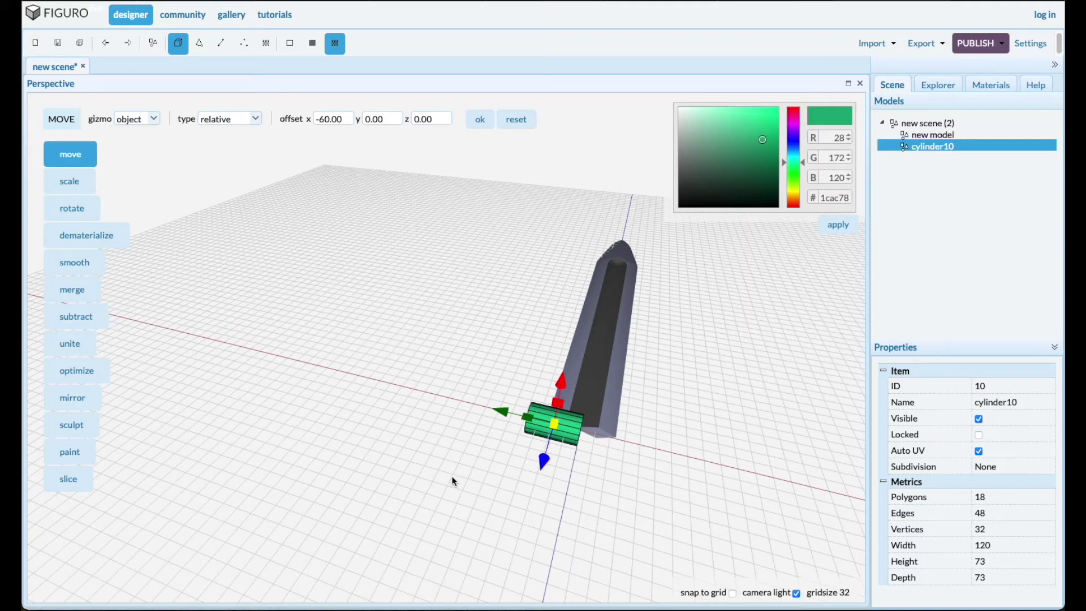
pyautogui.moveTo(468, 470); pyautogui.dragTo(552, 467)
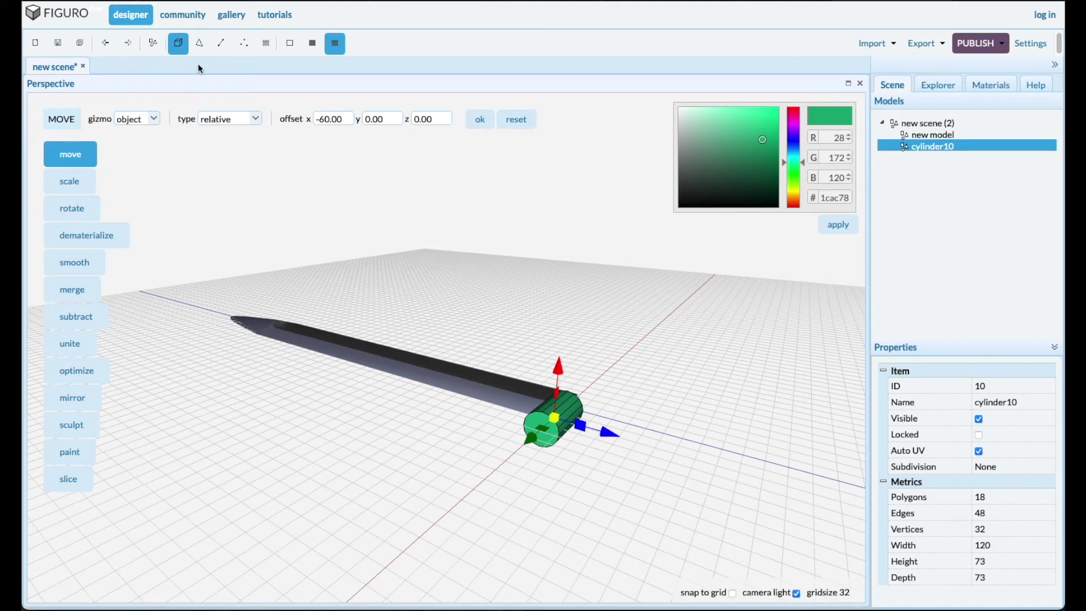
# Tilt the cylinder's end face -10° about the y axis
pyautogui.click(199, 44)
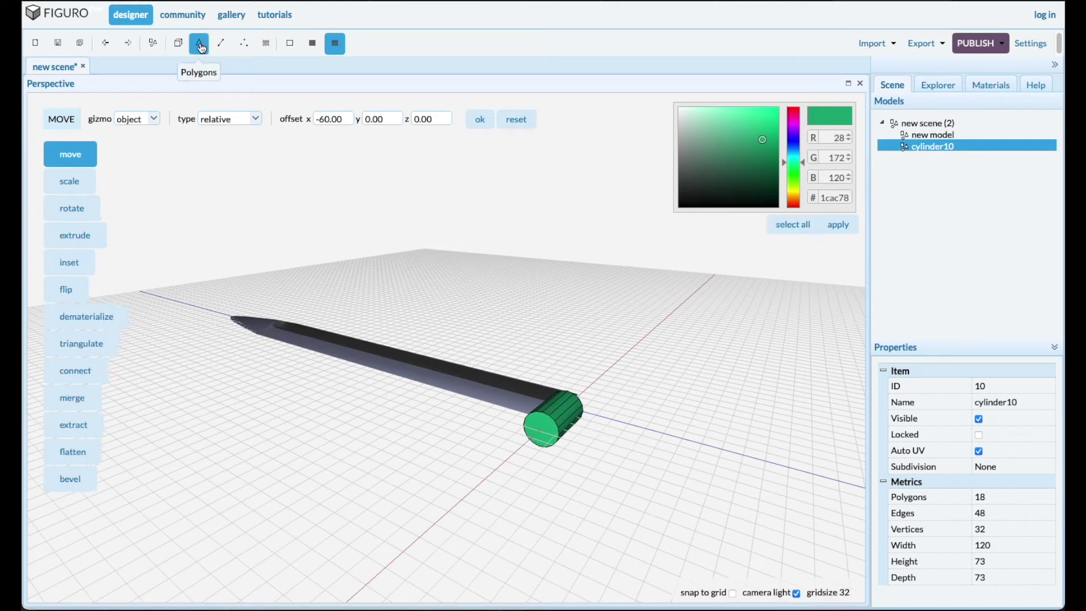
pyautogui.click(547, 437)
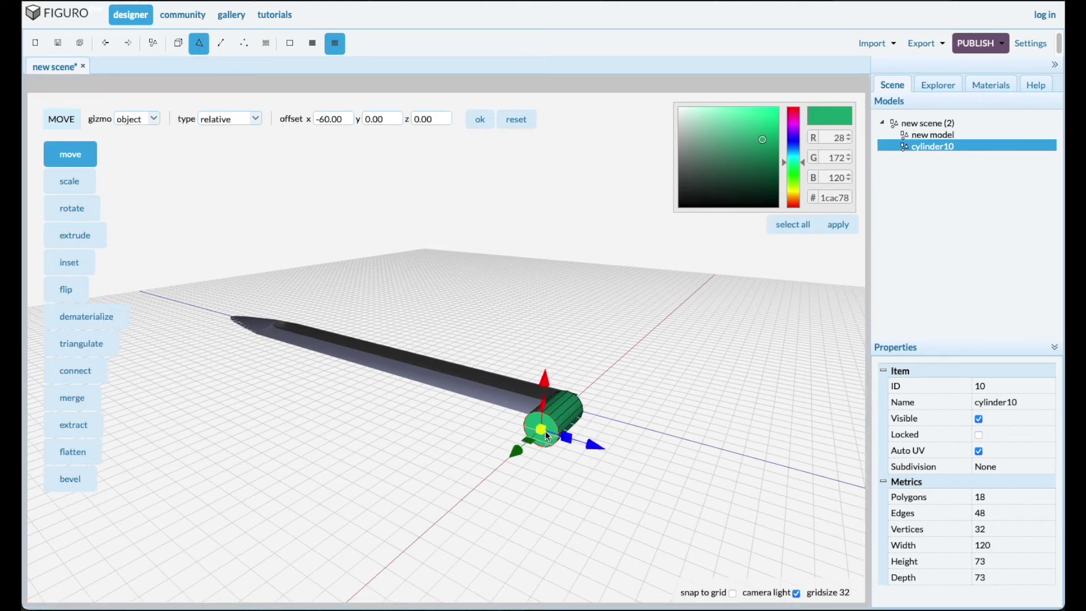
pyautogui.click(72, 209)
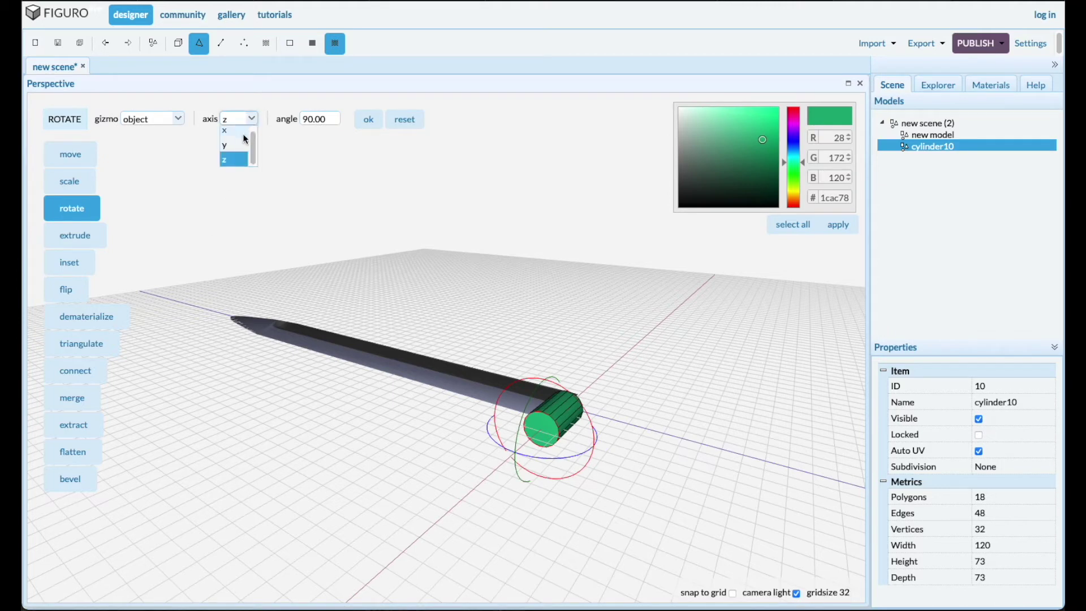
pyautogui.click(238, 149)
pyautogui.doubleClick(334, 119)
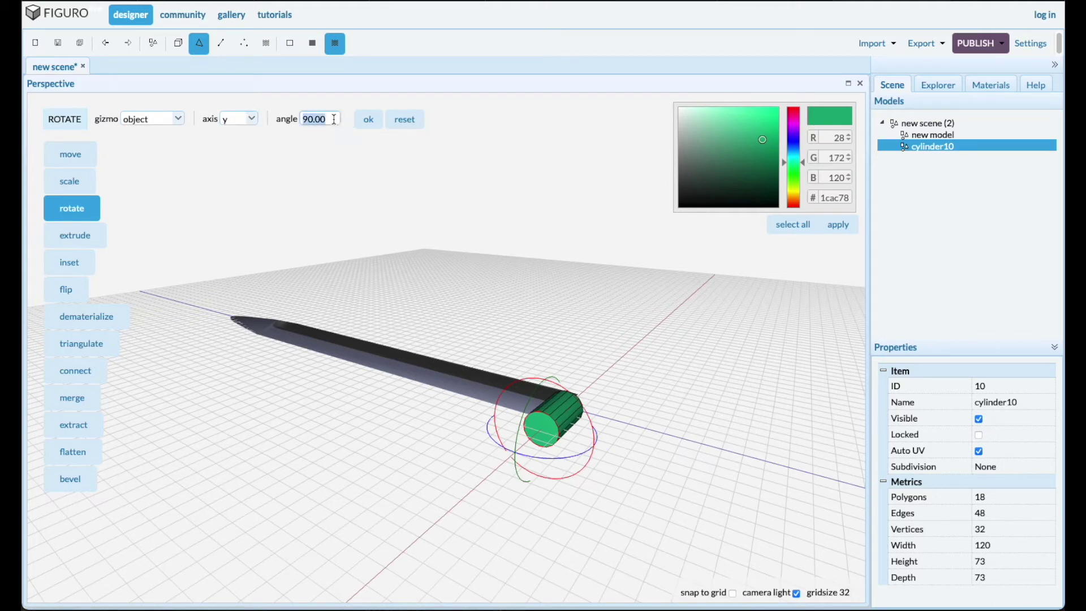
pyautogui.write('-10')
pyautogui.click(370, 121)
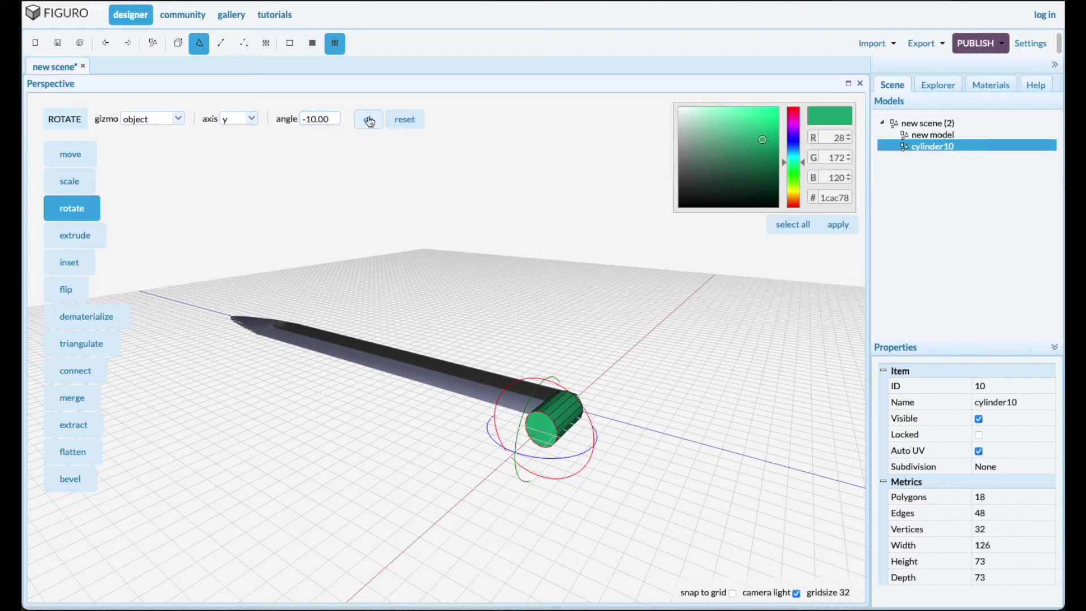
# Extrude the end face 30 units, tilt it another -10°, and extrude 30 more
pyautogui.click(67, 238)
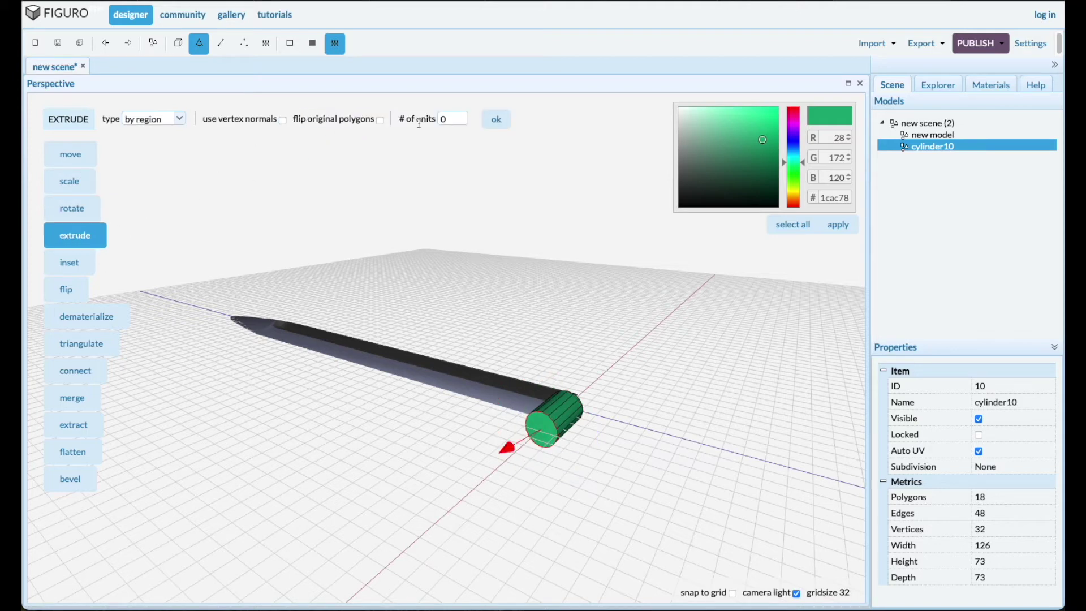
pyautogui.doubleClick(458, 118)
pyautogui.click(486, 128)
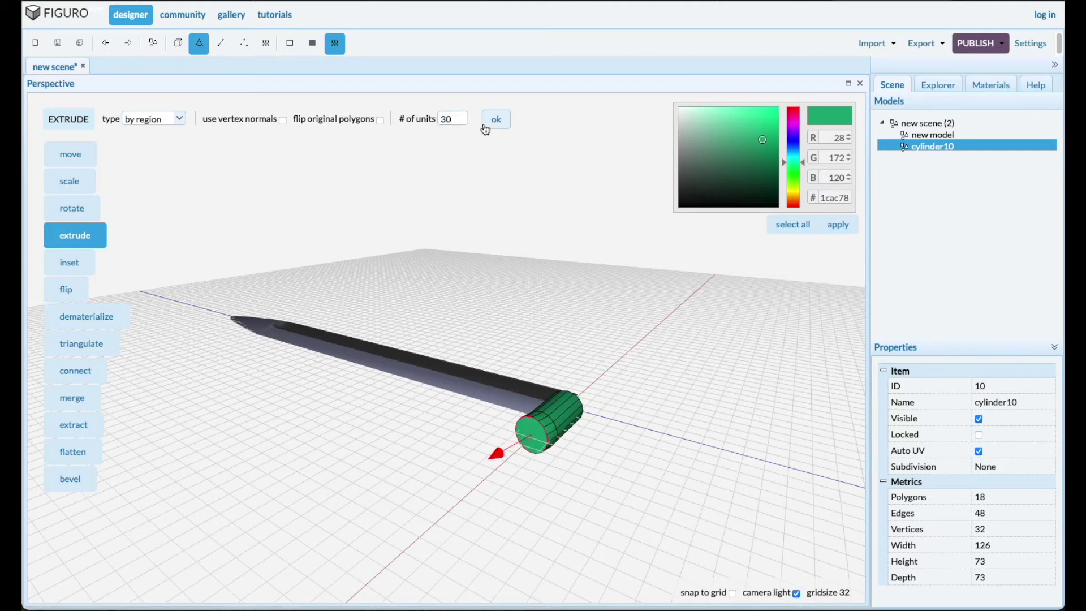
pyautogui.click(80, 214)
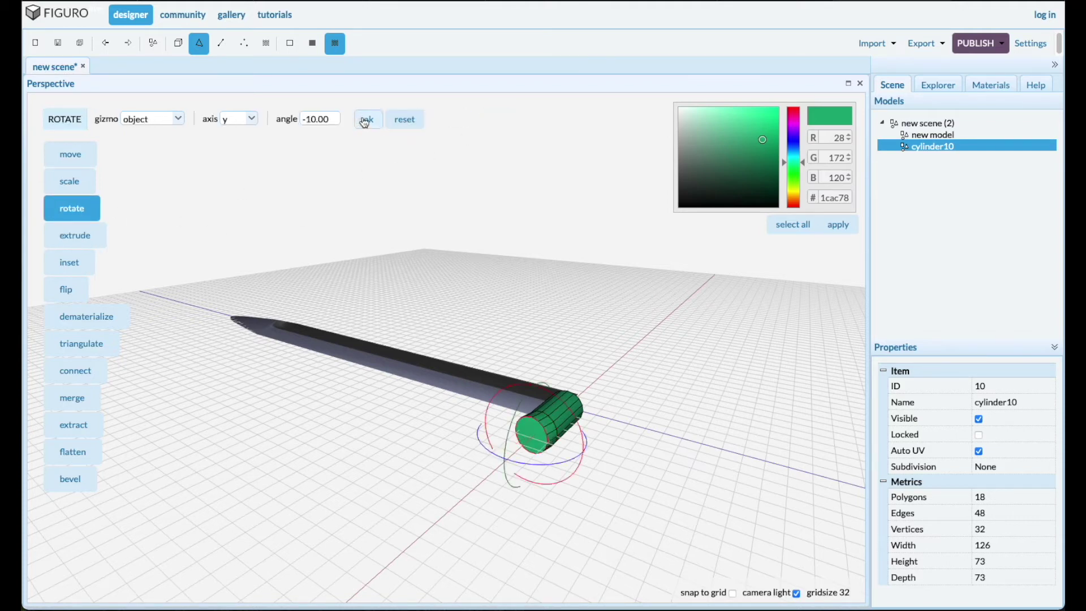
pyautogui.click(364, 122)
pyautogui.click(77, 241)
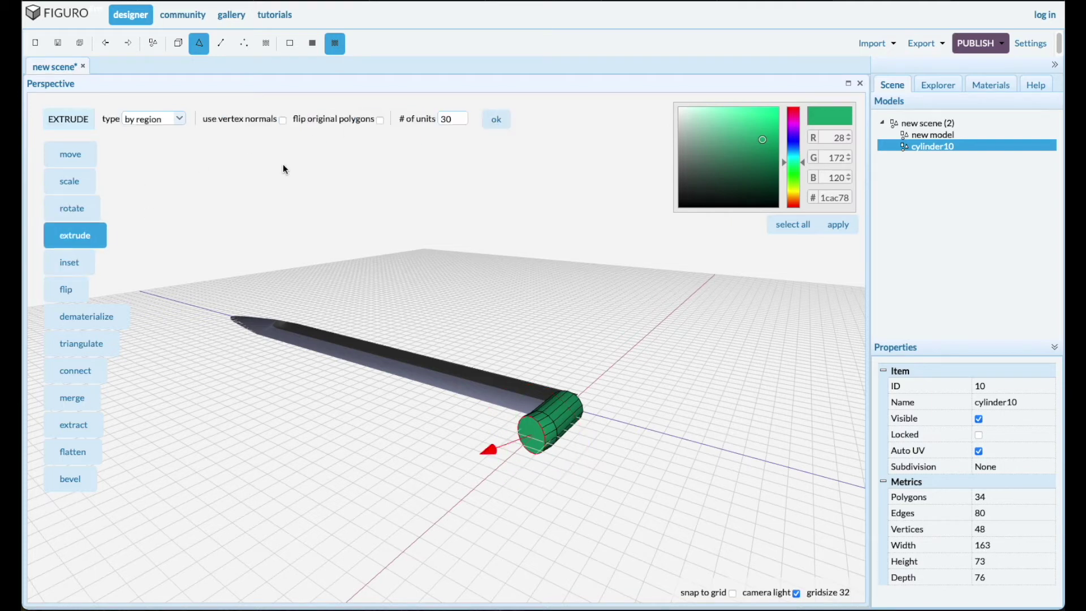
pyautogui.click(495, 120)
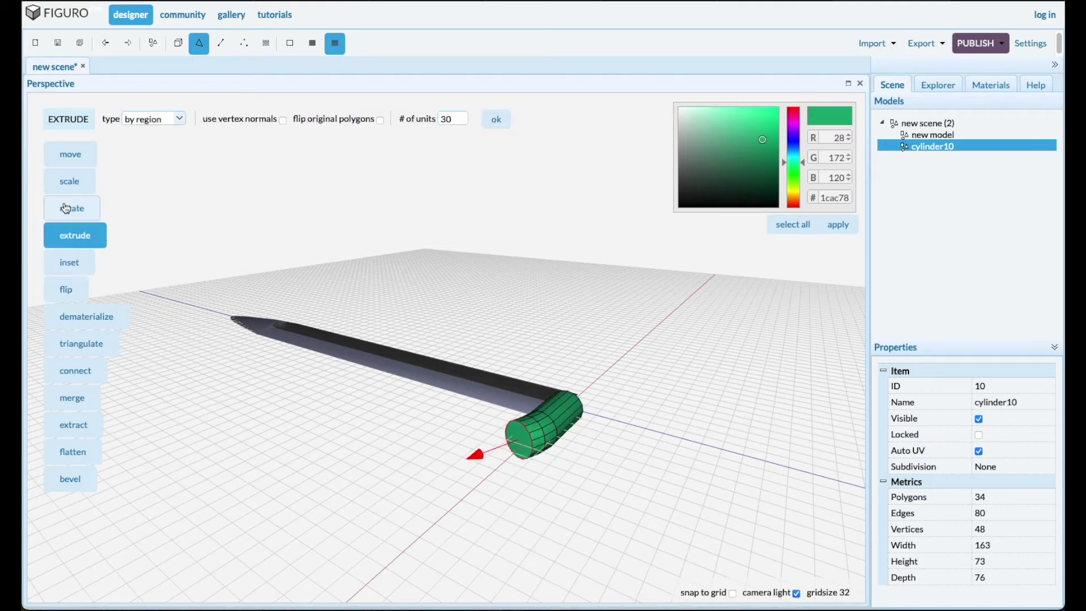
# Add two more -10° tilts and extrusions to finish the curved guard arm
pyautogui.click(68, 211)
pyautogui.click(365, 119)
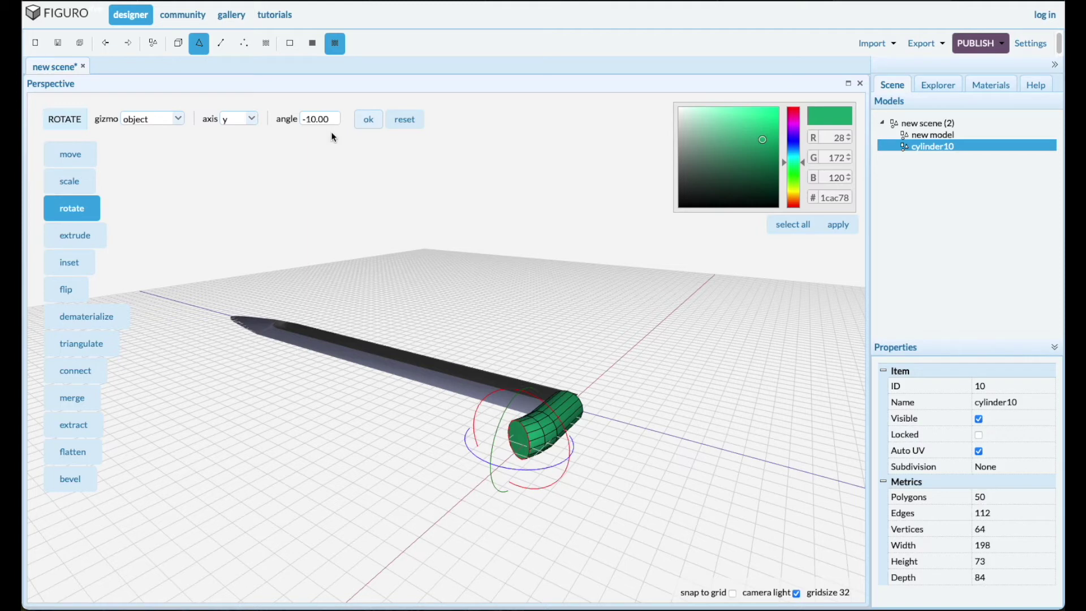
pyautogui.click(76, 241)
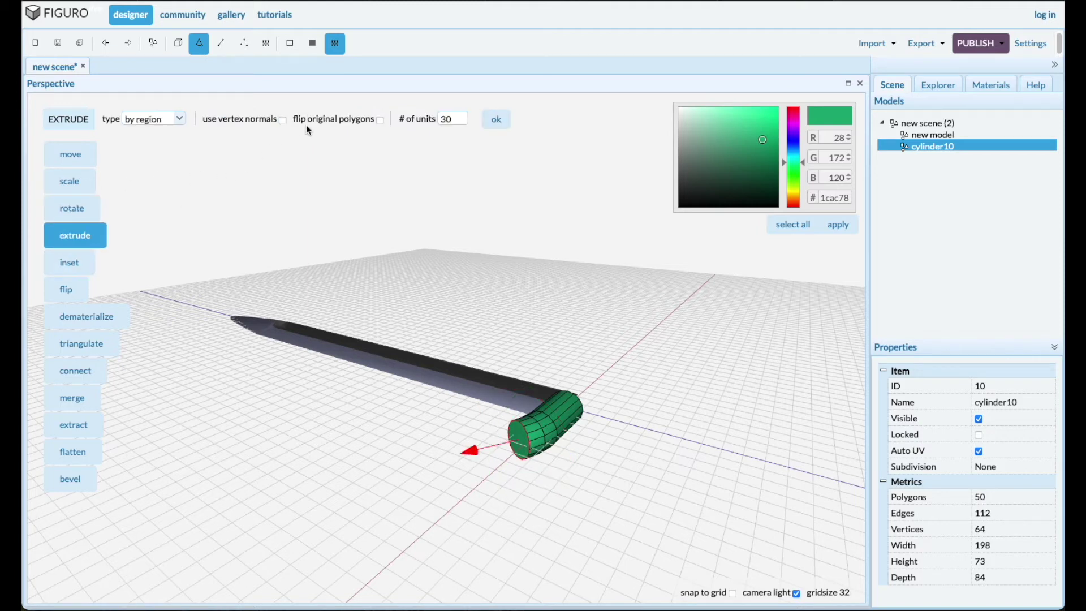
pyautogui.click(496, 119)
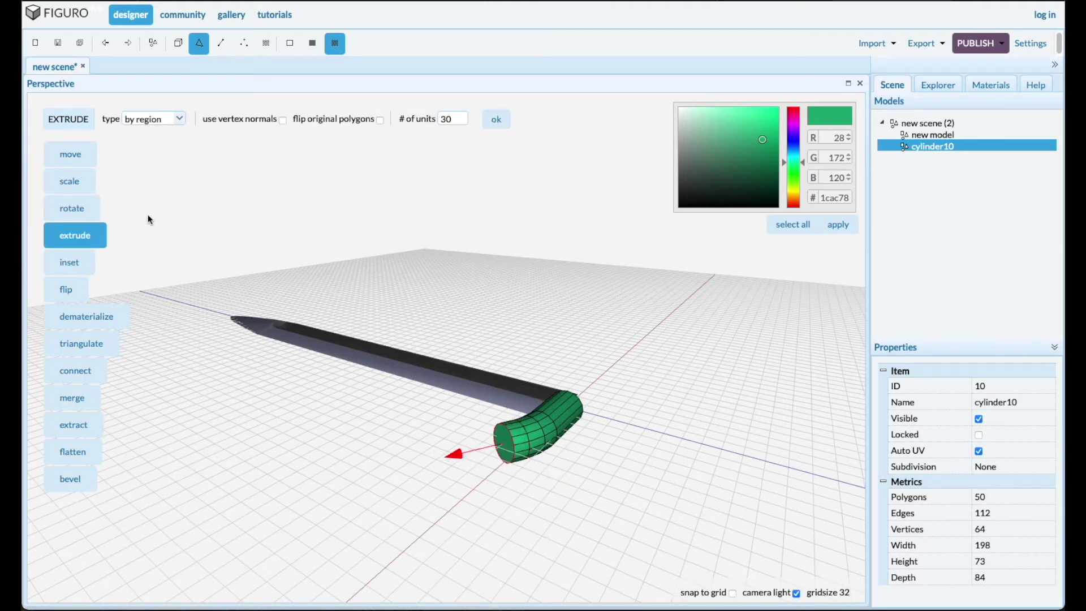
pyautogui.click(69, 210)
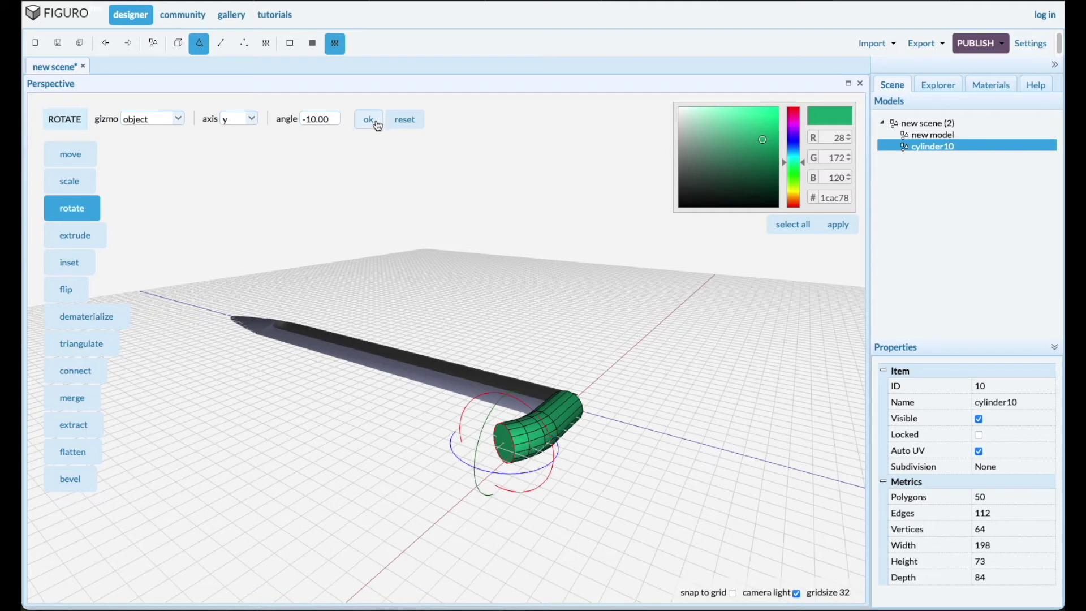
pyautogui.click(368, 121)
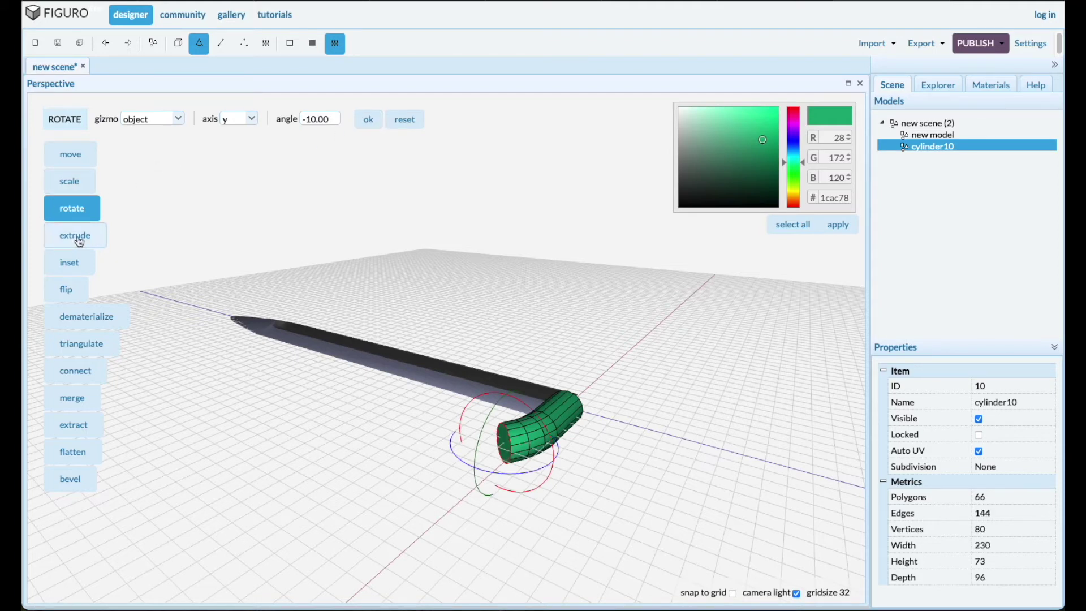
pyautogui.click(78, 238)
pyautogui.click(501, 123)
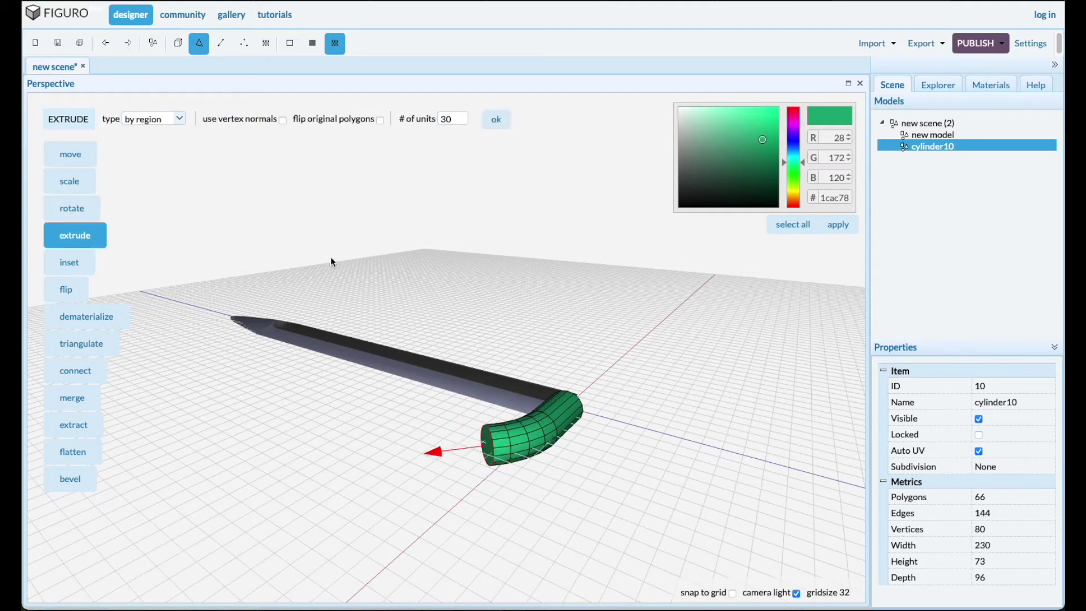
pyautogui.moveTo(560, 494); pyautogui.dragTo(524, 521, button='middle')
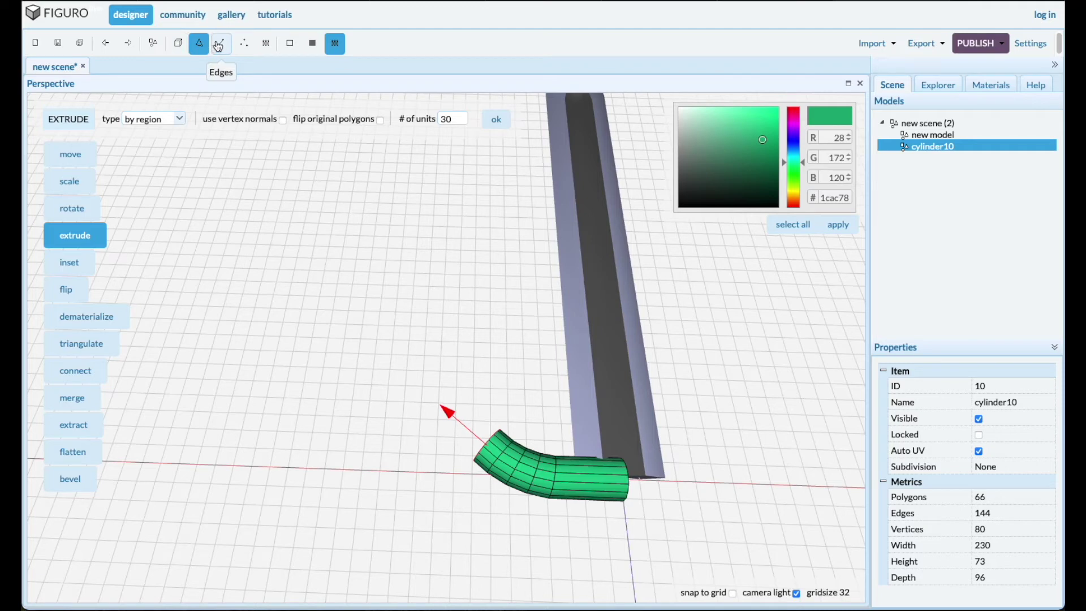
# Shrink the edge ring at the tube's left end
pyautogui.click(218, 46)
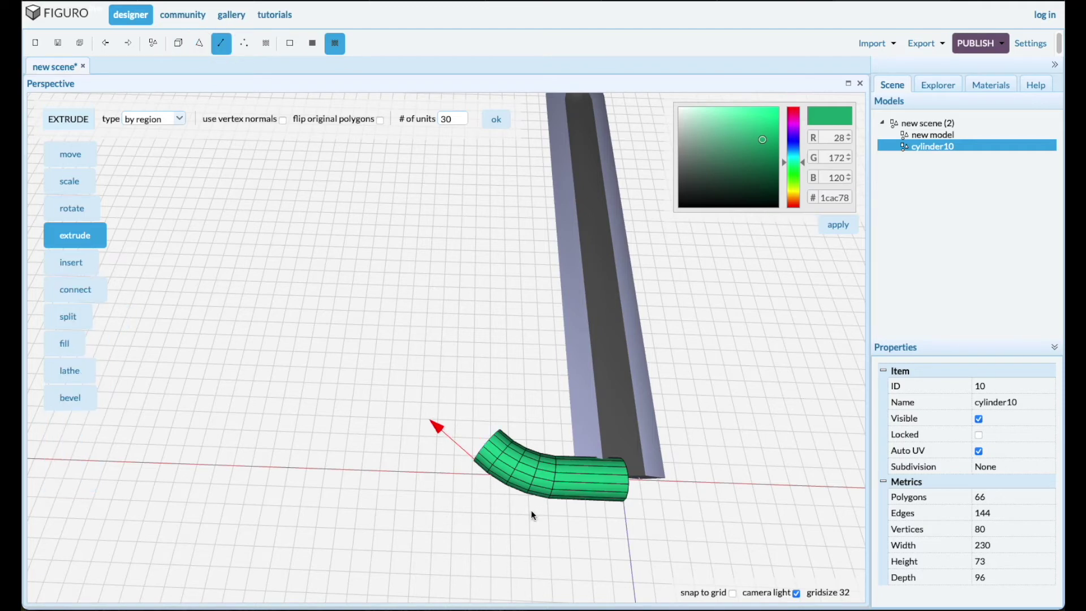
pyautogui.scroll(3, 528, 517)
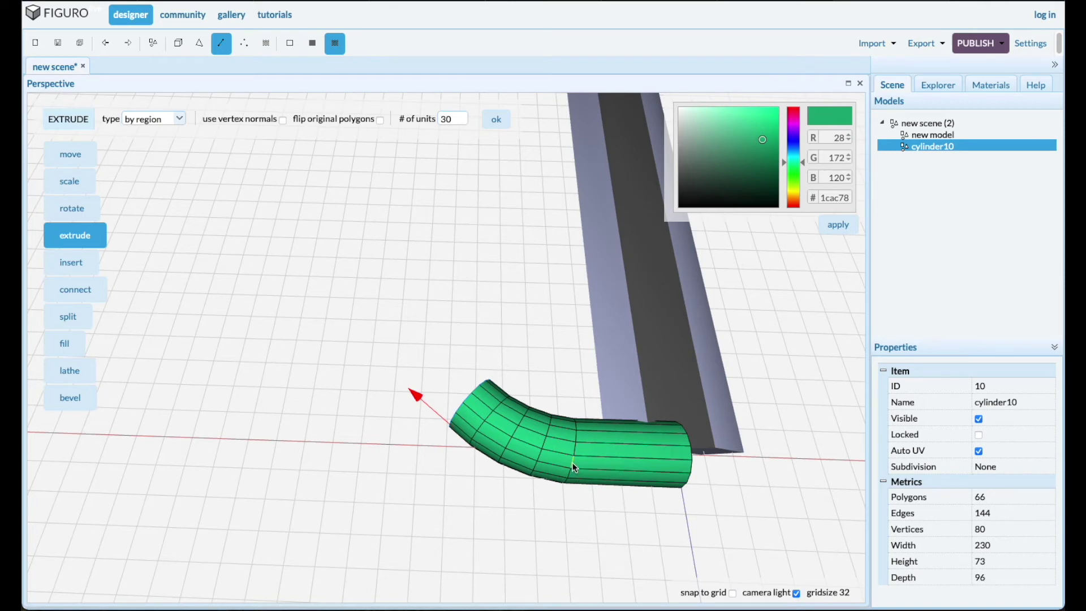
pyautogui.click(574, 470)
pyautogui.click(575, 464)
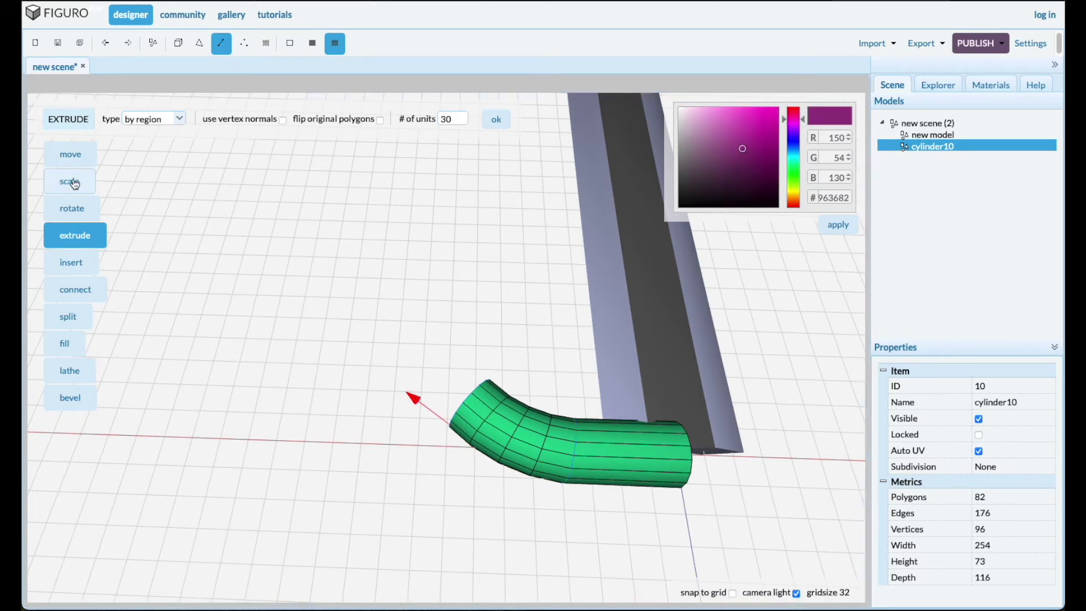
pyautogui.click(66, 180)
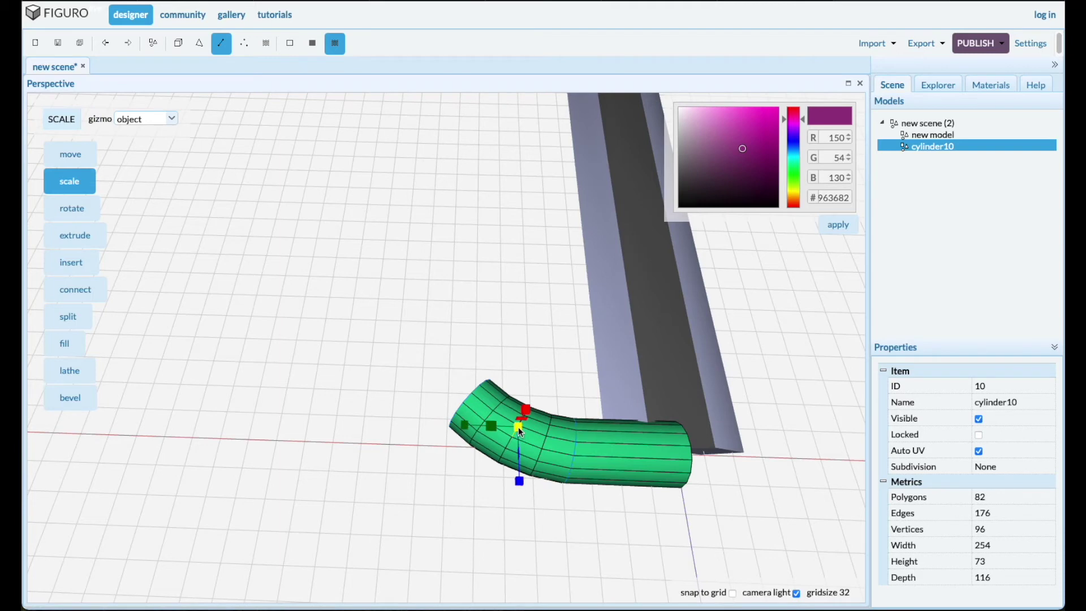
pyautogui.moveTo(519, 431); pyautogui.dragTo(510, 432)
pyautogui.moveTo(559, 574); pyautogui.dragTo(572, 574, button='right')
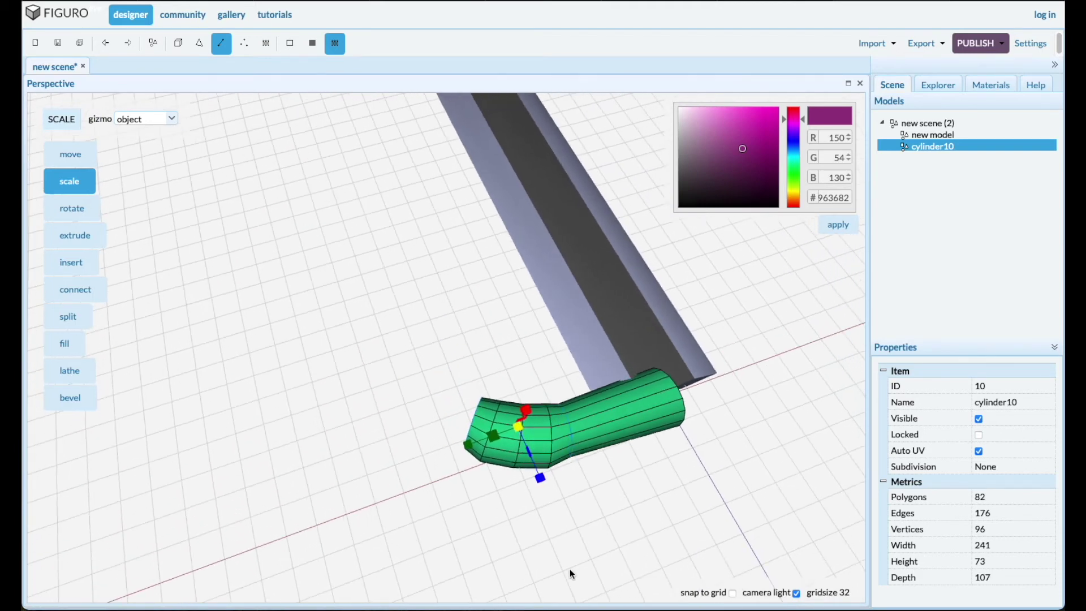
# Shrink the tube's middle edge ring and scale the bend loop to flatten it
pyautogui.click(461, 551)
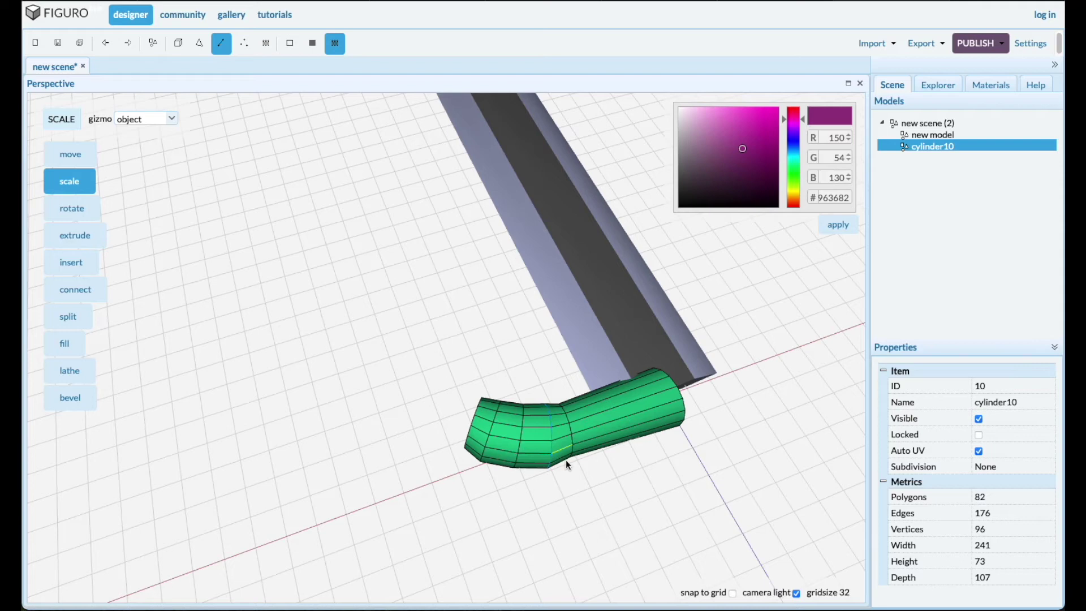
pyautogui.click(546, 447)
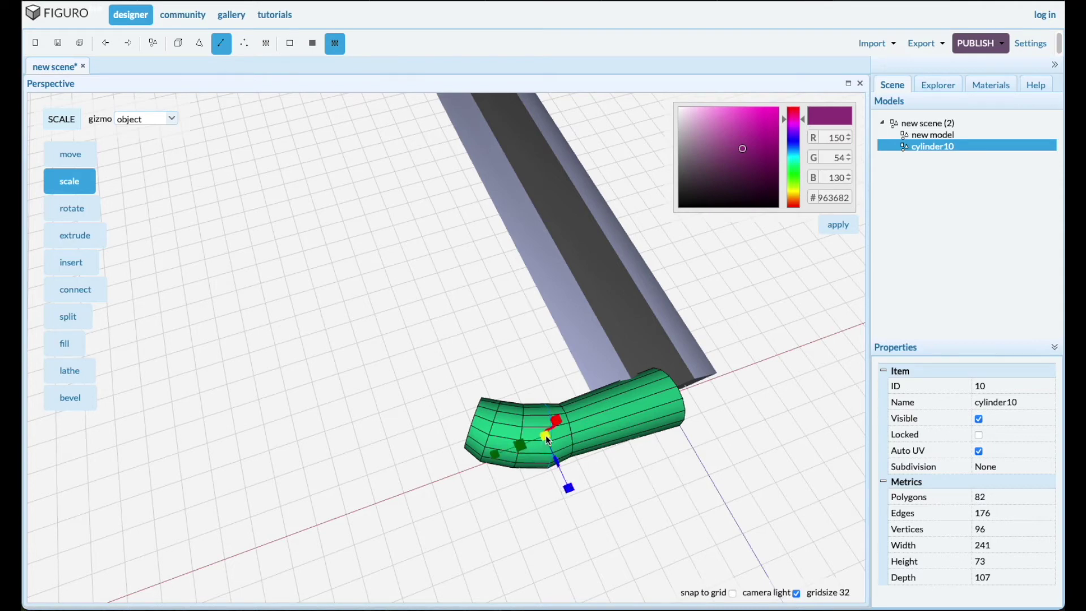
pyautogui.moveTo(547, 440); pyautogui.dragTo(544, 438)
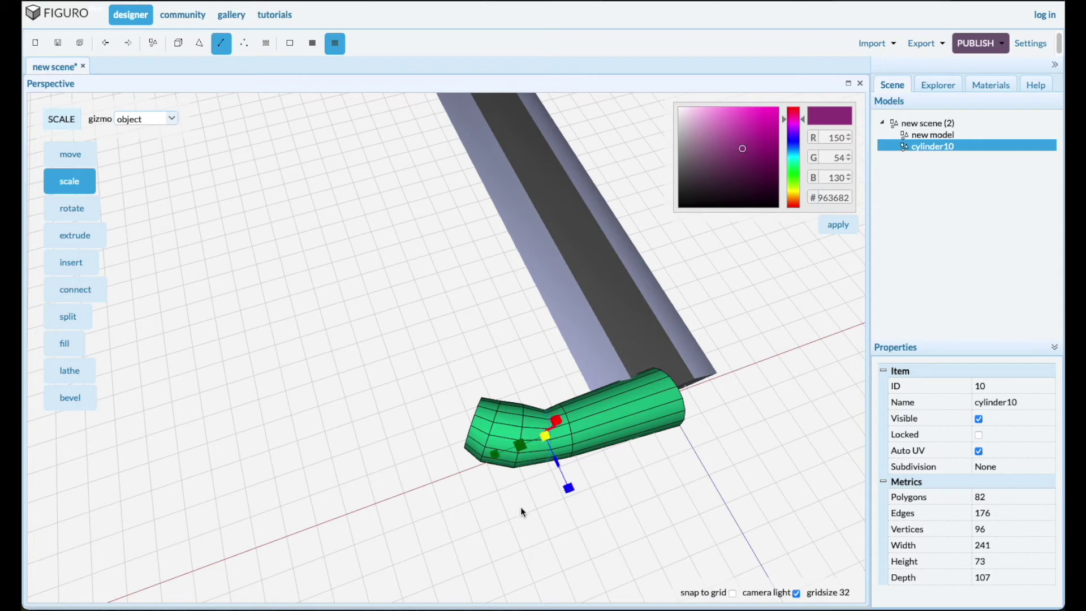
pyautogui.click(520, 527)
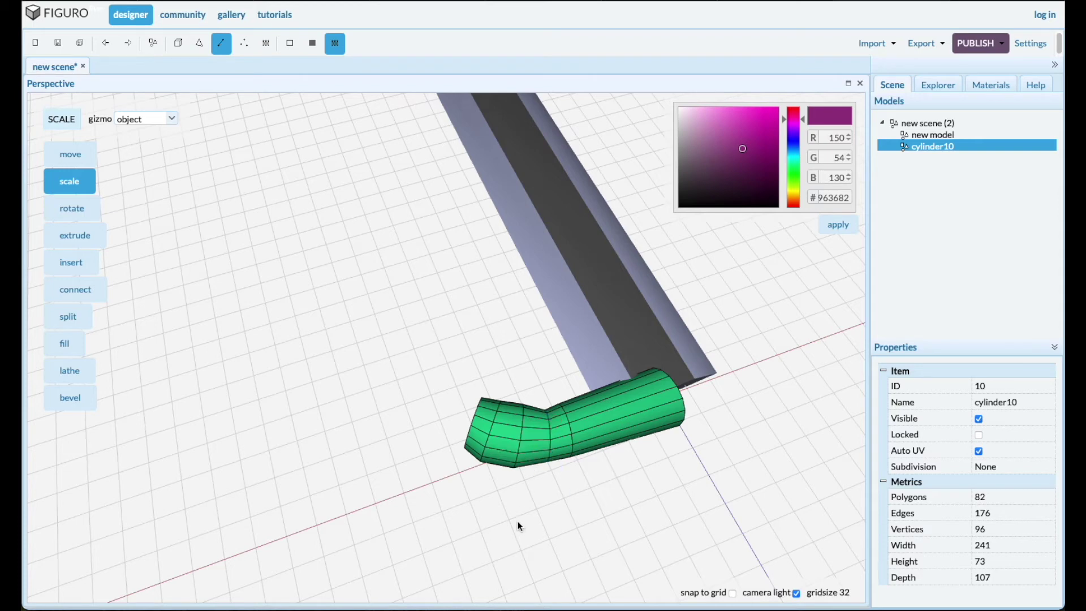
pyautogui.click(522, 453)
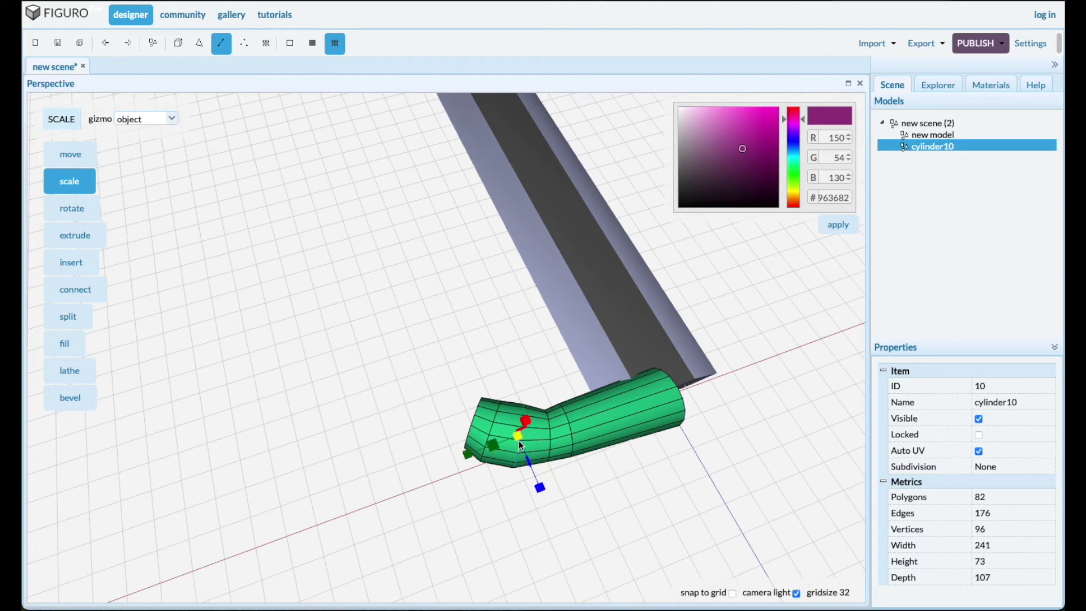
pyautogui.moveTo(518, 436); pyautogui.dragTo(514, 437)
# Rescale the edge loop at the tube's end
pyautogui.click(485, 517)
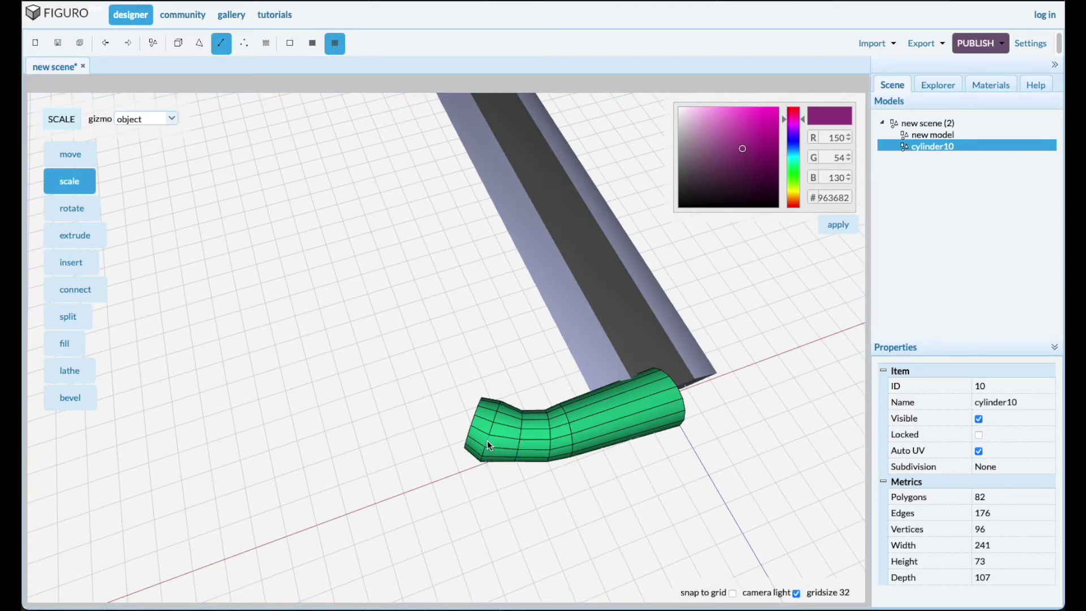
pyautogui.click(490, 446)
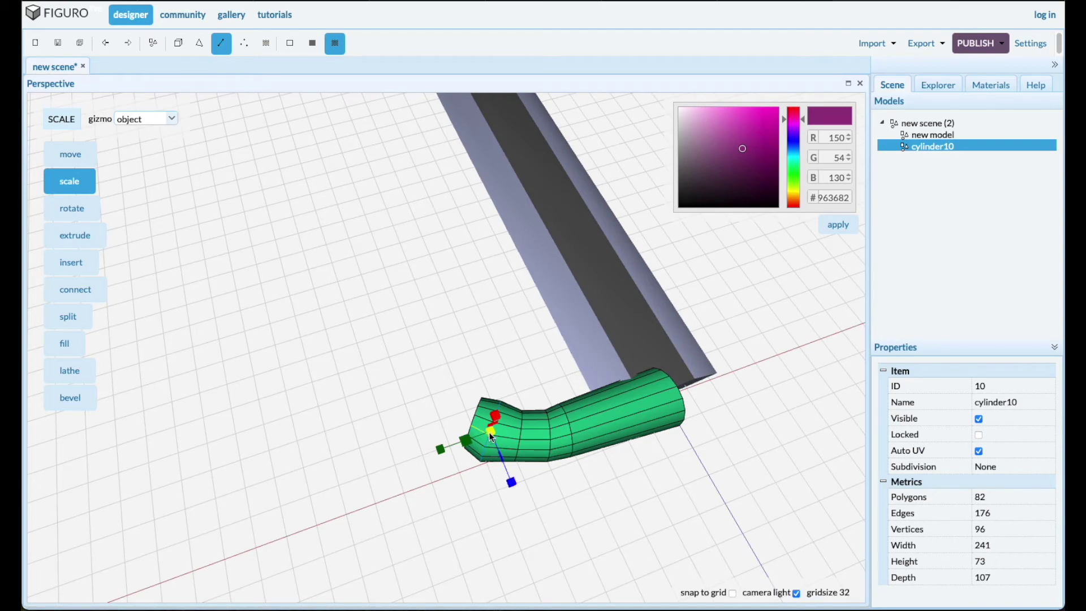
pyautogui.moveTo(489, 434); pyautogui.dragTo(485, 433)
pyautogui.moveTo(465, 538); pyautogui.dragTo(506, 518, button='middle')
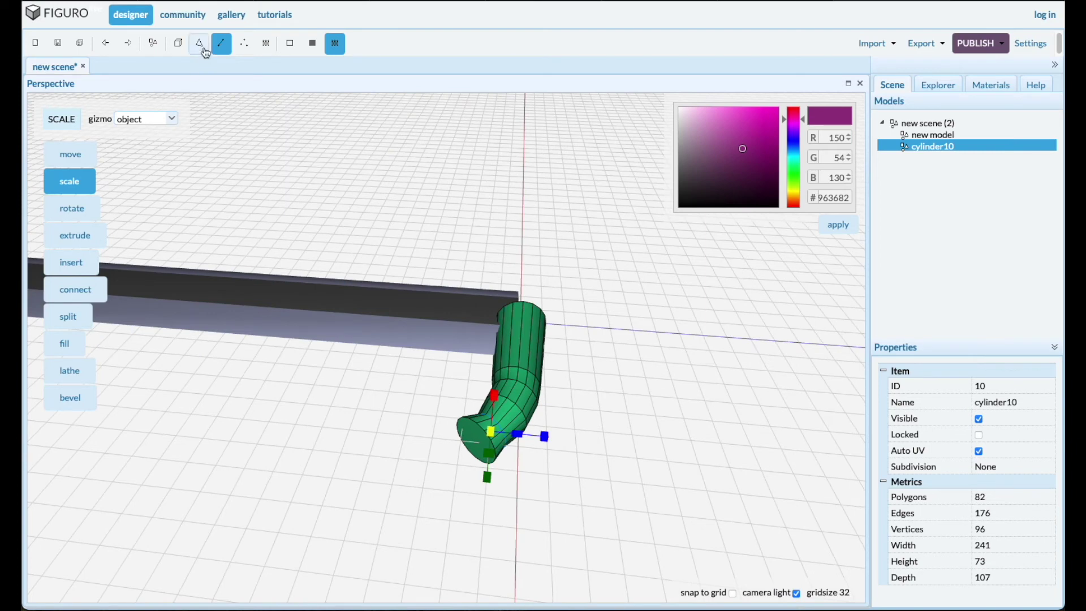
pyautogui.click(199, 43)
# Scale the tube's end cap face inward to narrow the arm tip
pyautogui.click(451, 487)
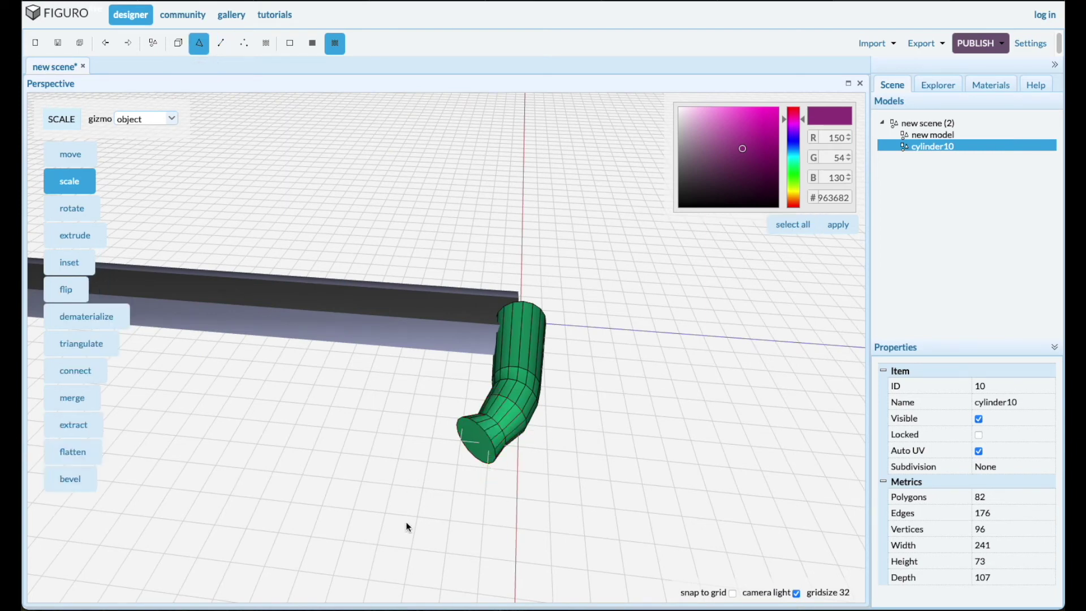
pyautogui.click(474, 441)
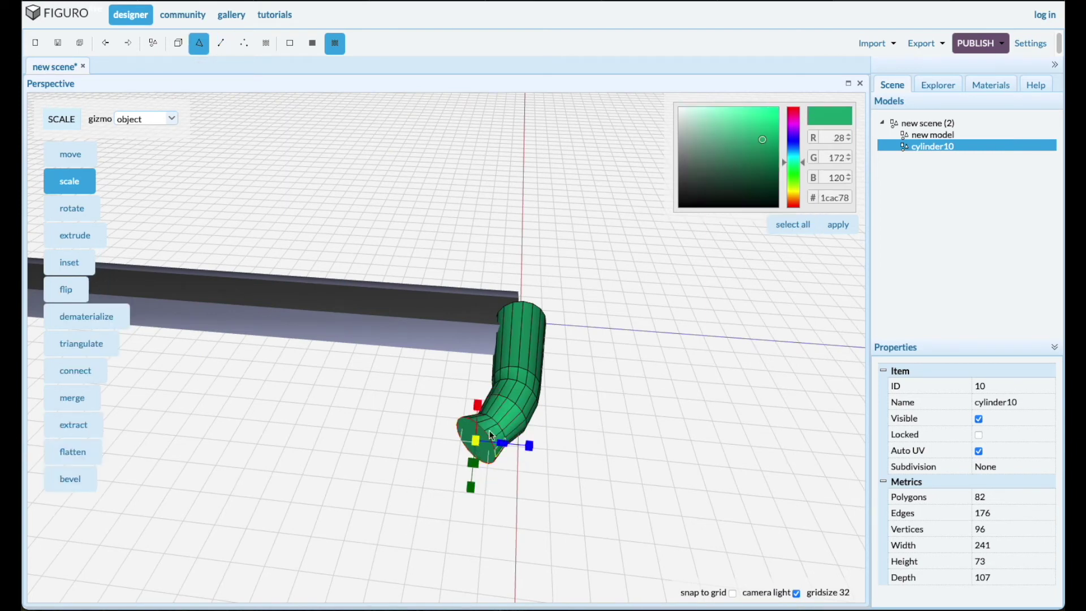
pyautogui.moveTo(477, 441); pyautogui.dragTo(455, 452)
pyautogui.moveTo(647, 475); pyautogui.dragTo(594, 484, button='middle')
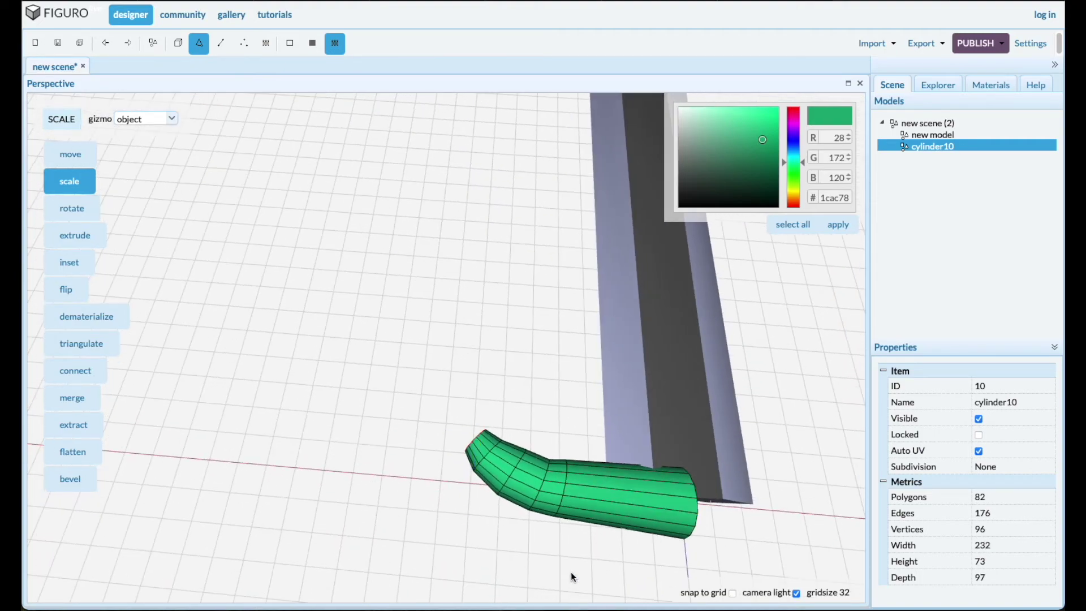
pyautogui.scroll(5, 572, 582)
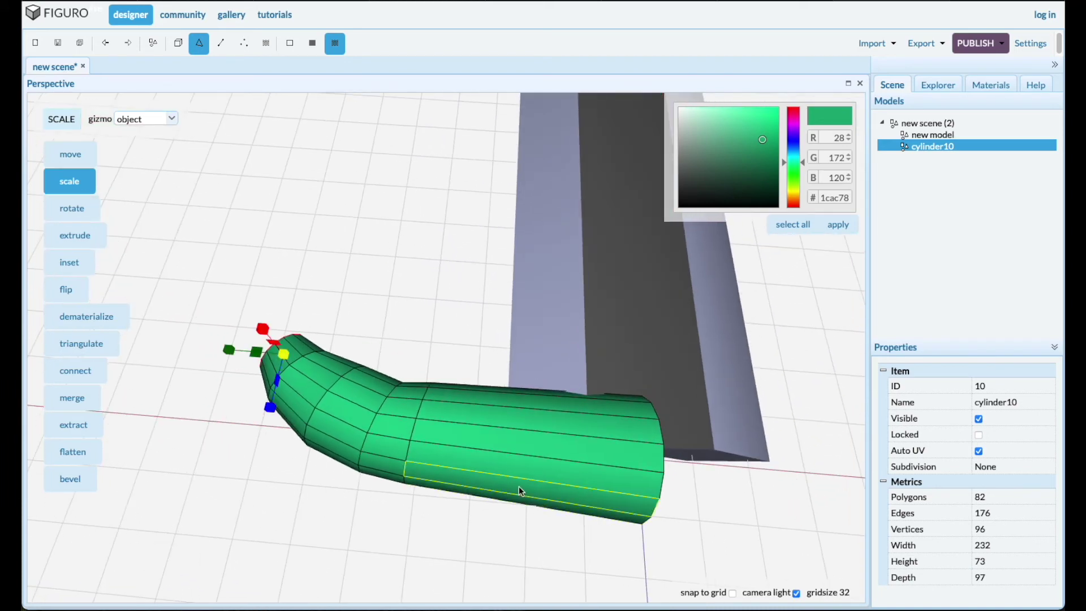
pyautogui.scroll(-4, 541, 511)
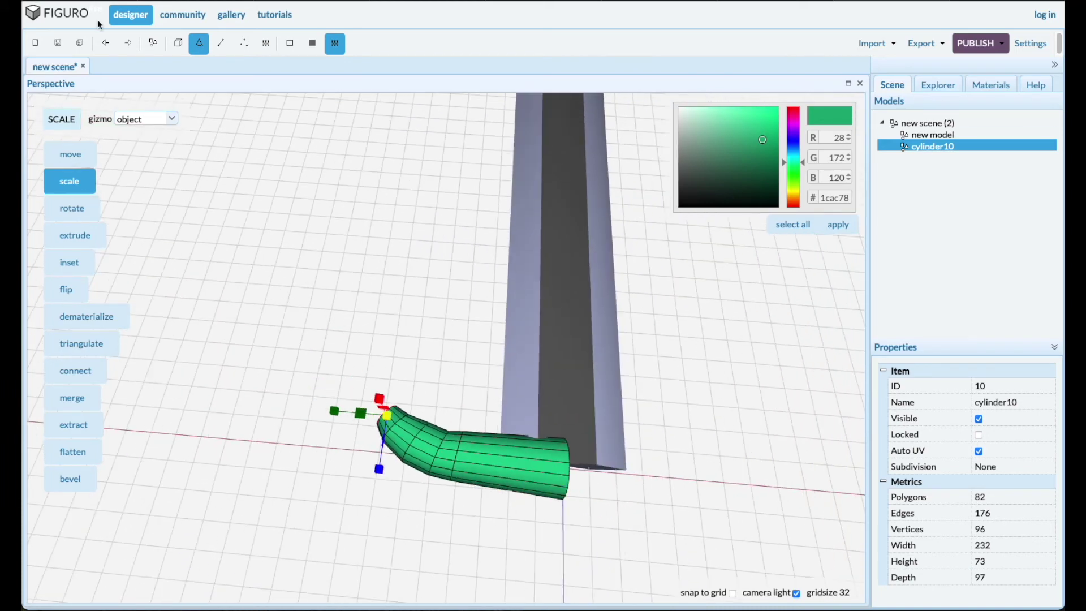
pyautogui.click(178, 44)
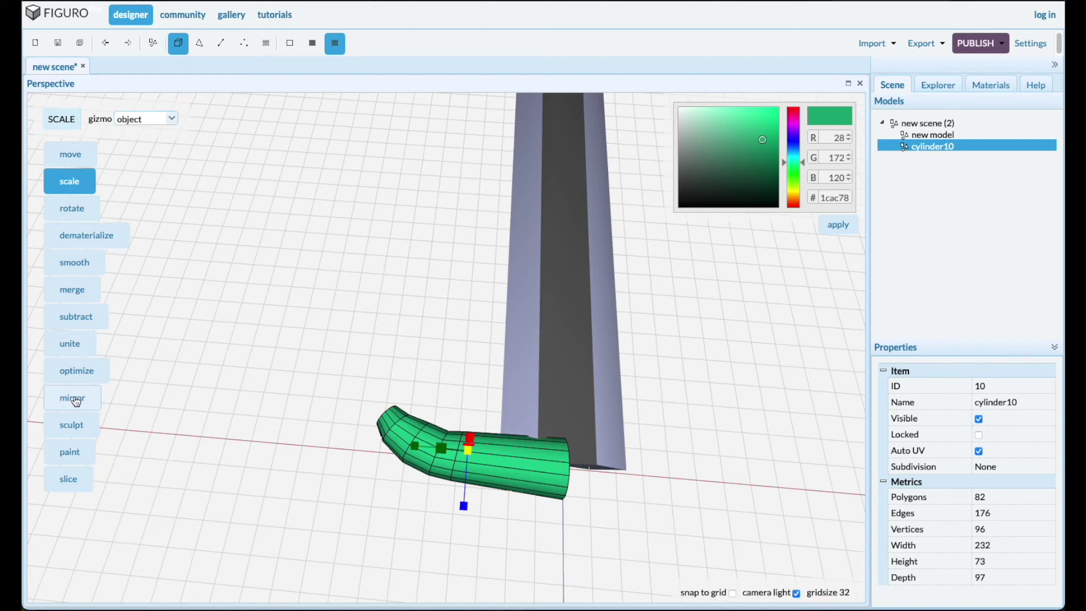
# Mirror cylinder10 across the z axis to form the opposite crossguard arm
pyautogui.click(73, 400)
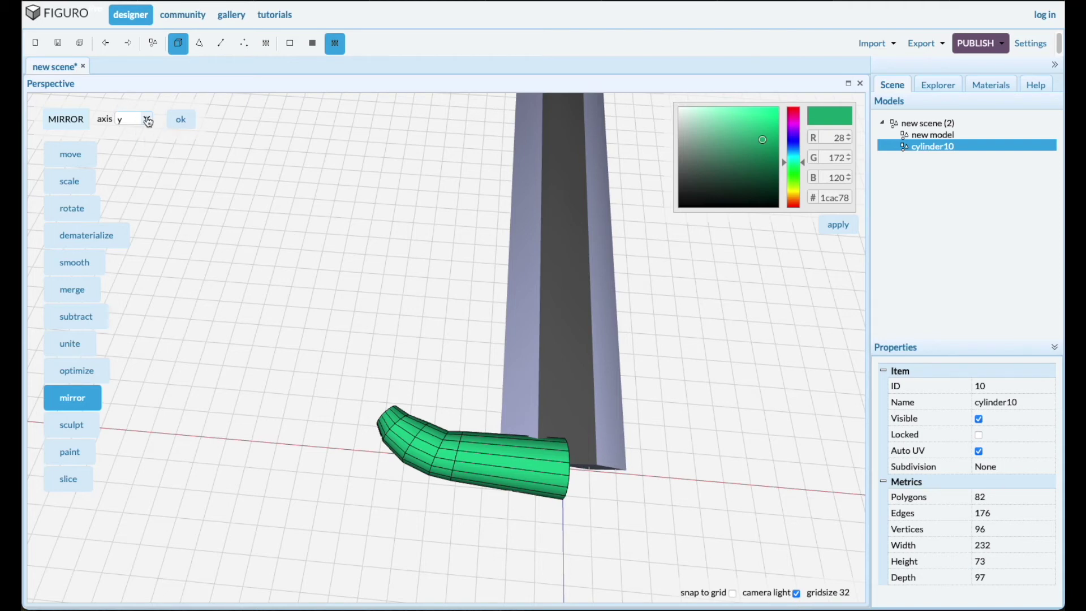
pyautogui.click(147, 120)
pyautogui.click(127, 166)
pyautogui.click(180, 120)
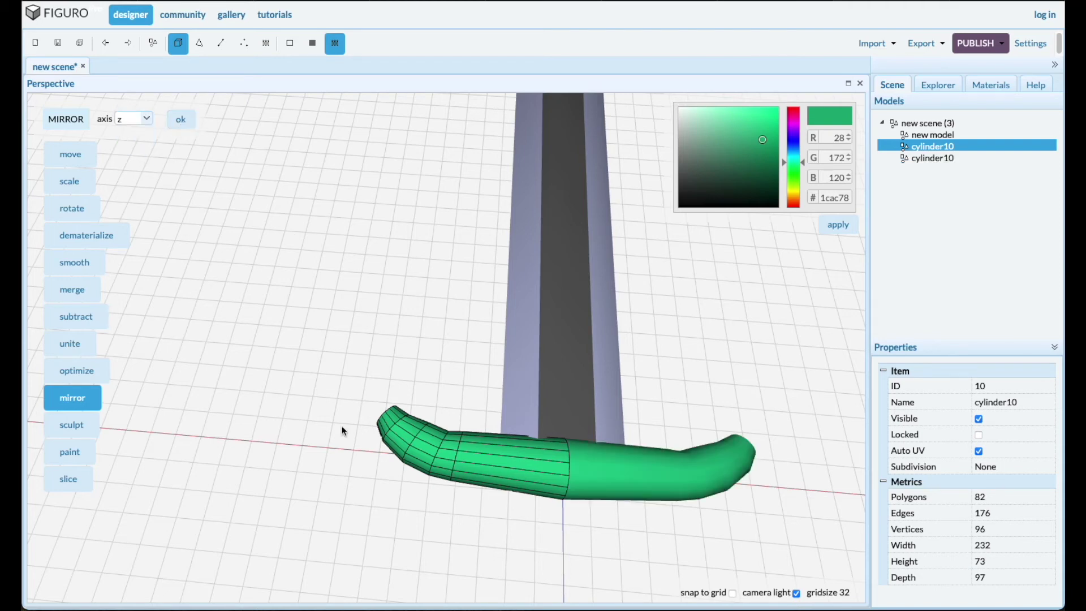
pyautogui.keyDown('shift'); pyautogui.click(608, 471); pyautogui.keyUp('shift')
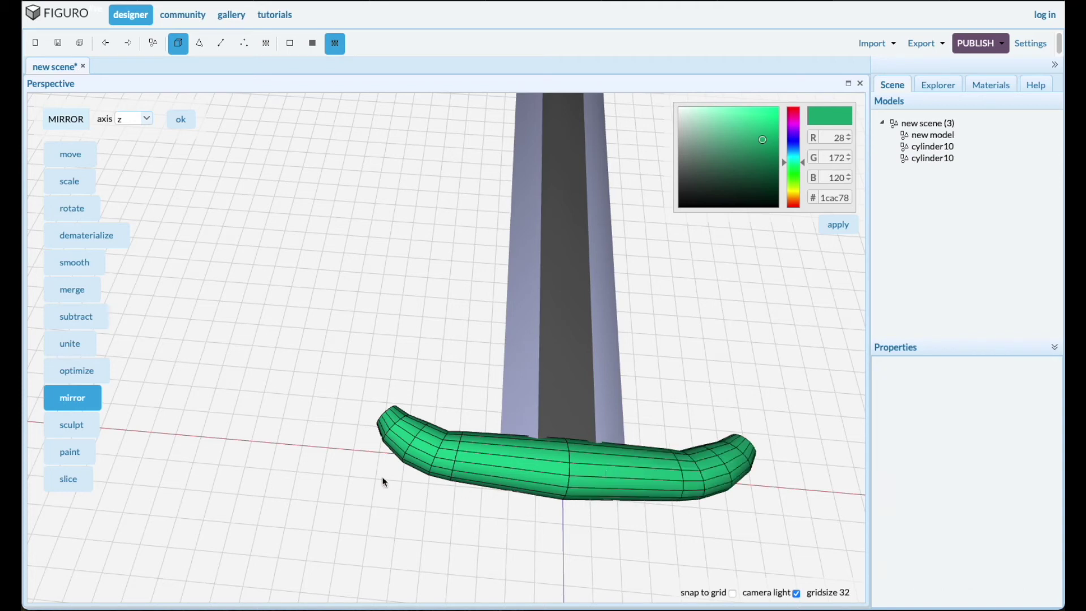
# Unite the two crossguard halves into a single cylinder10 object
pyautogui.click(71, 344)
pyautogui.click(315, 121)
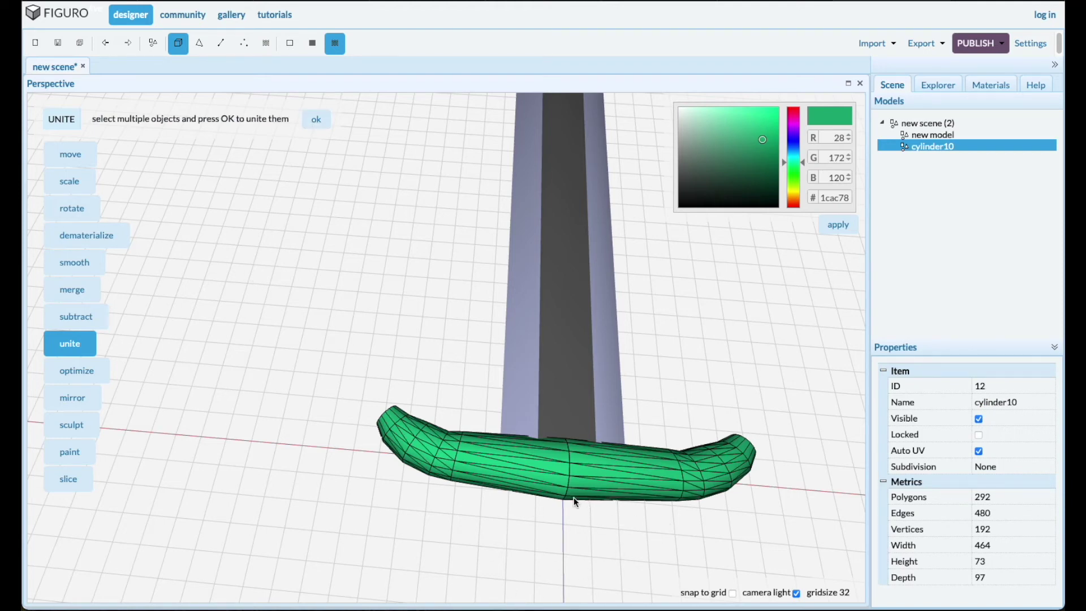
pyautogui.moveTo(574, 502); pyautogui.dragTo(525, 491)
pyautogui.moveTo(625, 546); pyautogui.dragTo(576, 525)
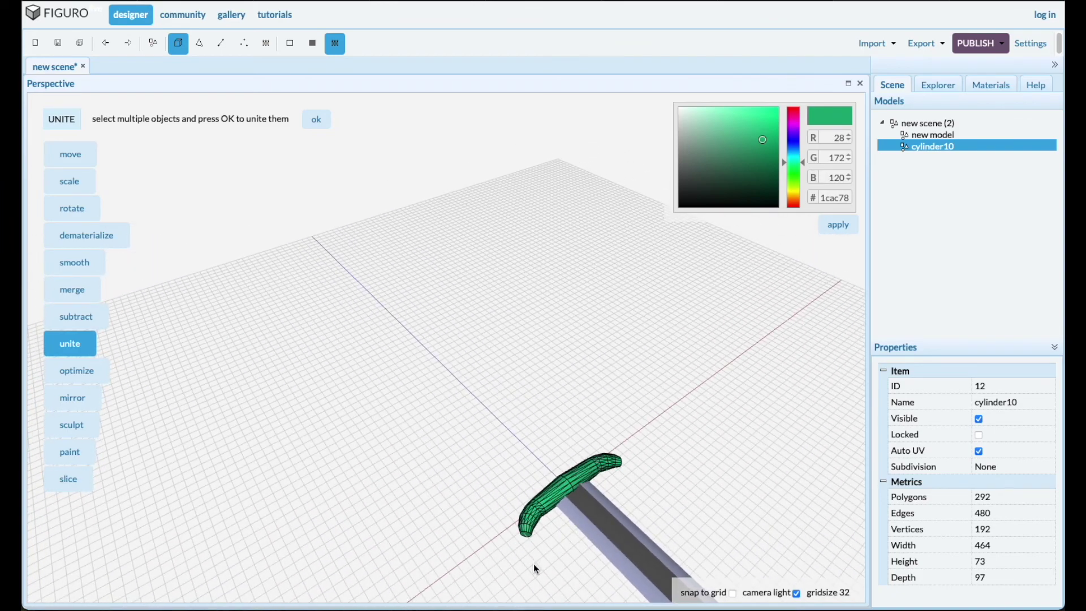
pyautogui.moveTo(535, 563); pyautogui.dragTo(425, 465)
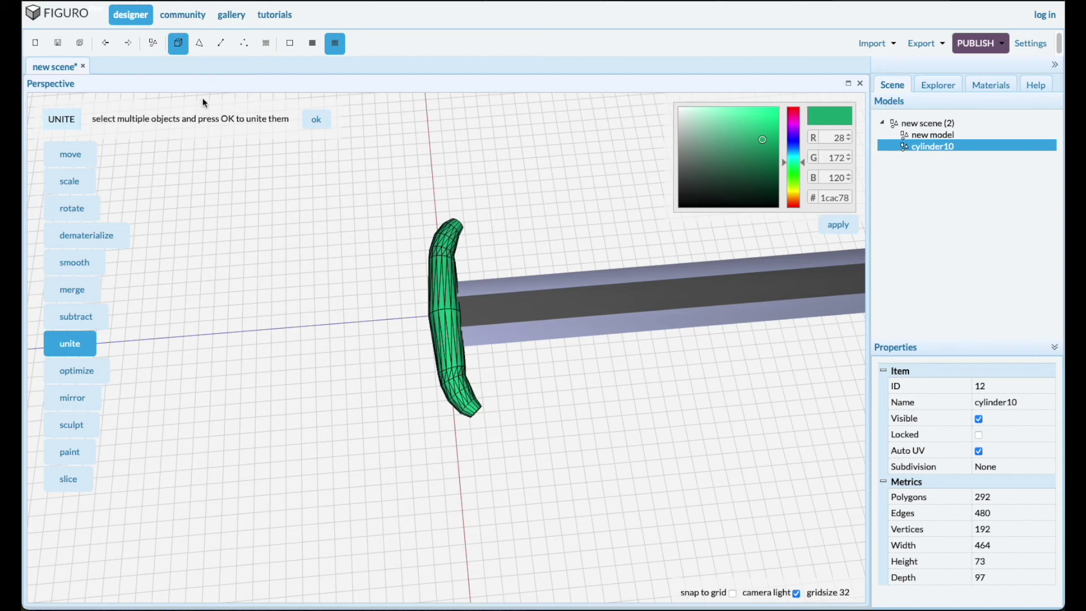
pyautogui.click(152, 43)
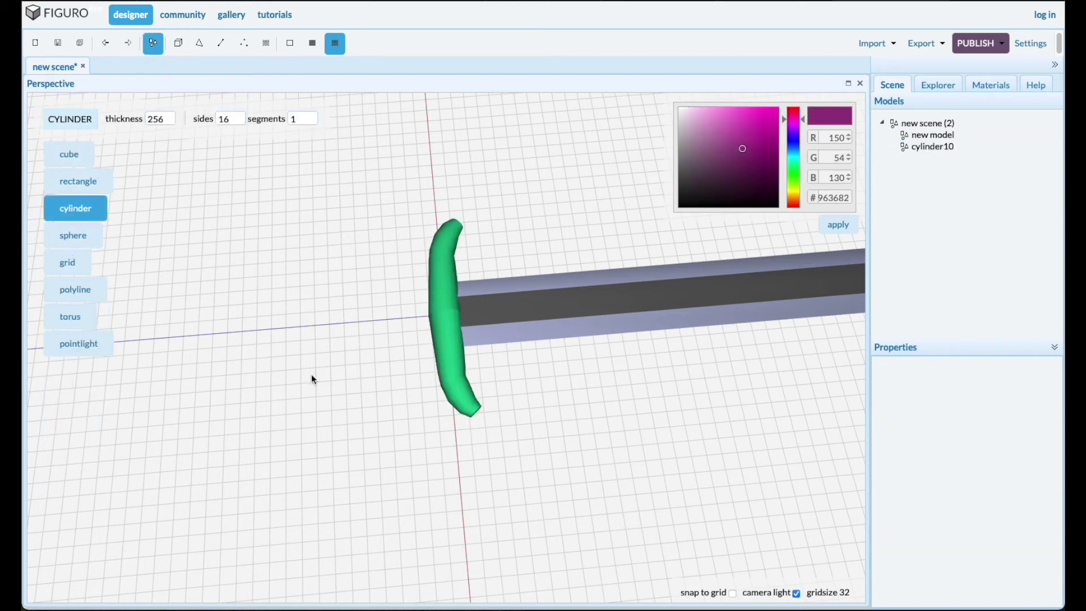
# Create cylinder15 and move it to the absolute origin 0,0,0
pyautogui.moveTo(392, 373); pyautogui.dragTo(391, 371)
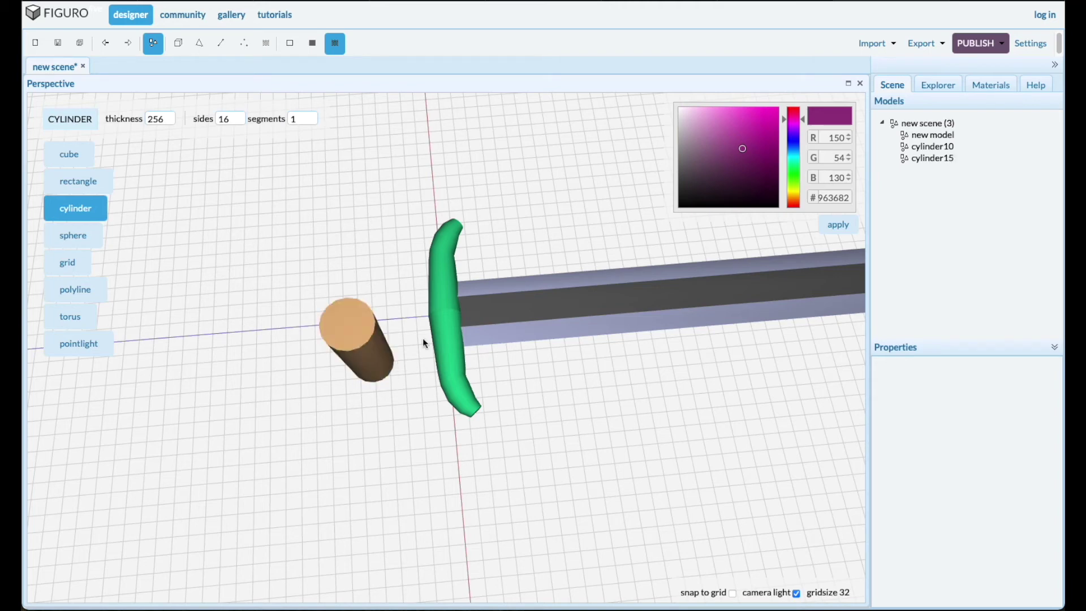
pyautogui.click(936, 160)
pyautogui.click(76, 156)
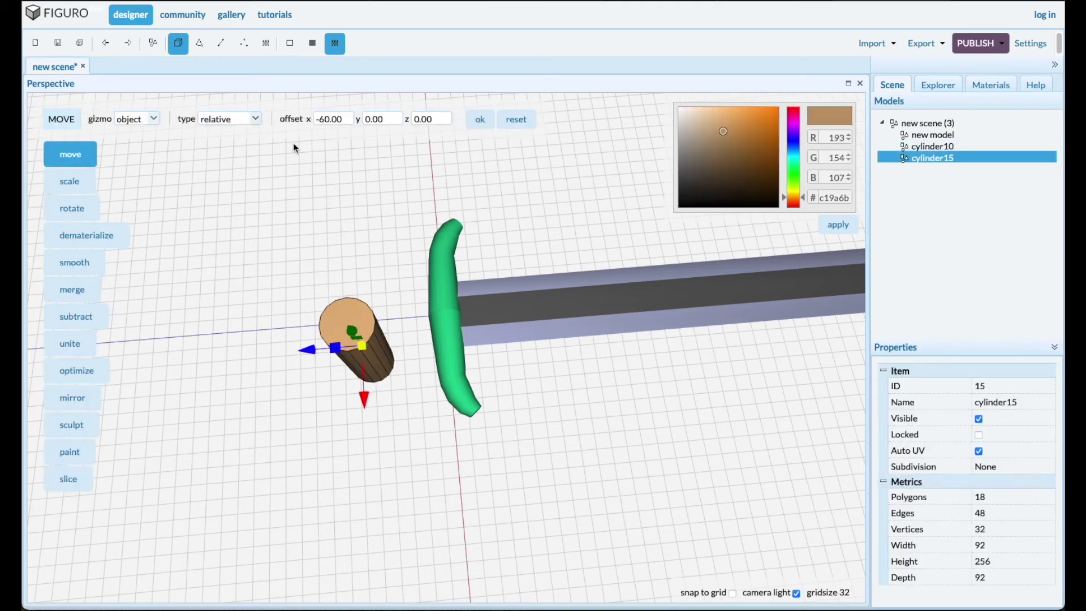
pyautogui.click(255, 118)
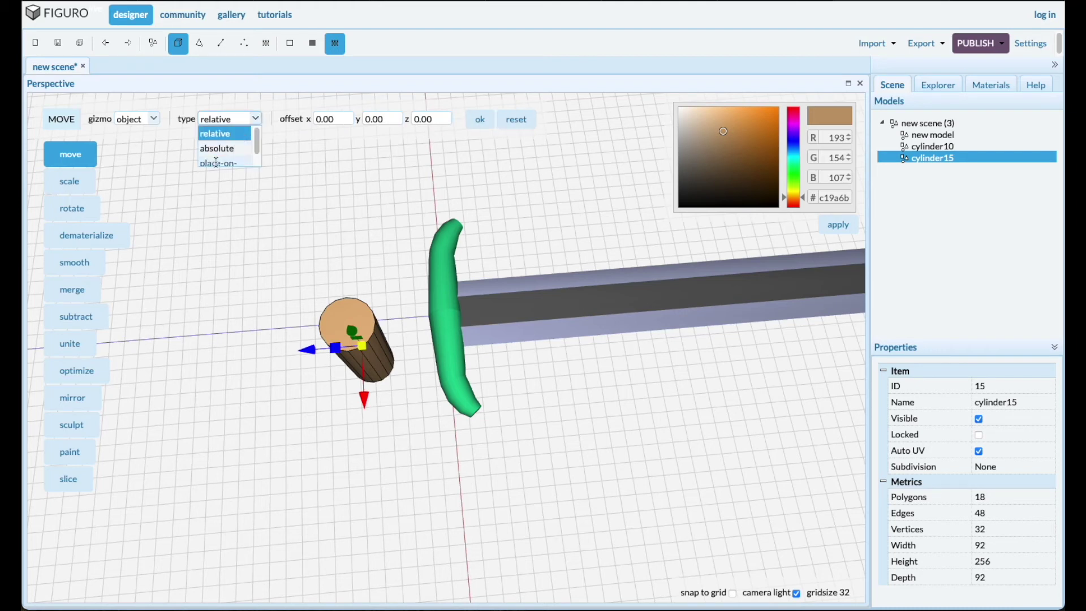
pyautogui.click(218, 147)
pyautogui.click(480, 121)
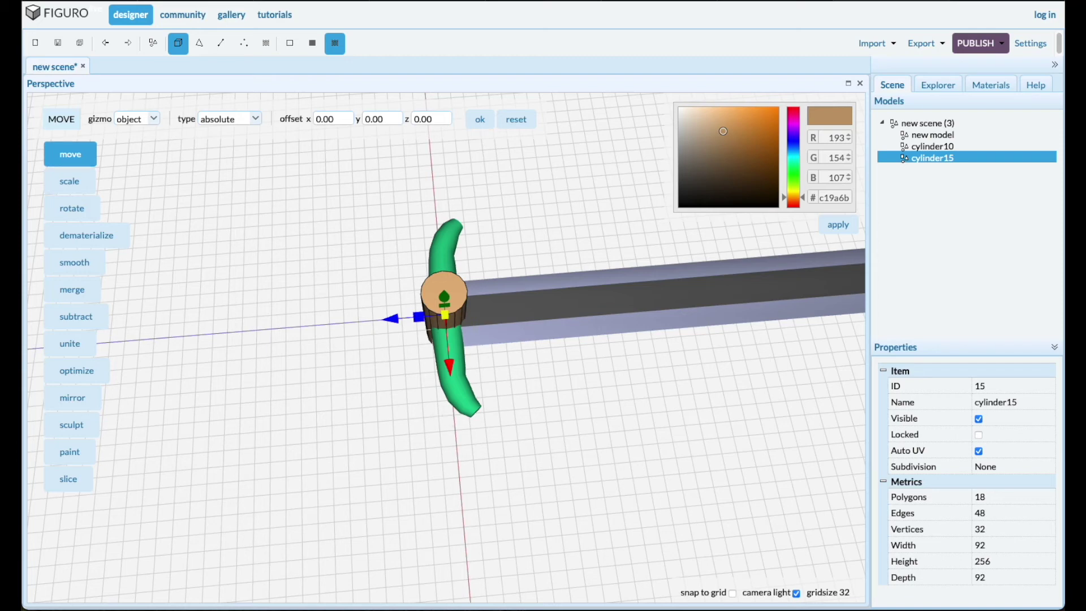
# Rotate cylinder15 90° about x and slide it along the blade axis behind the guard
pyautogui.click(80, 211)
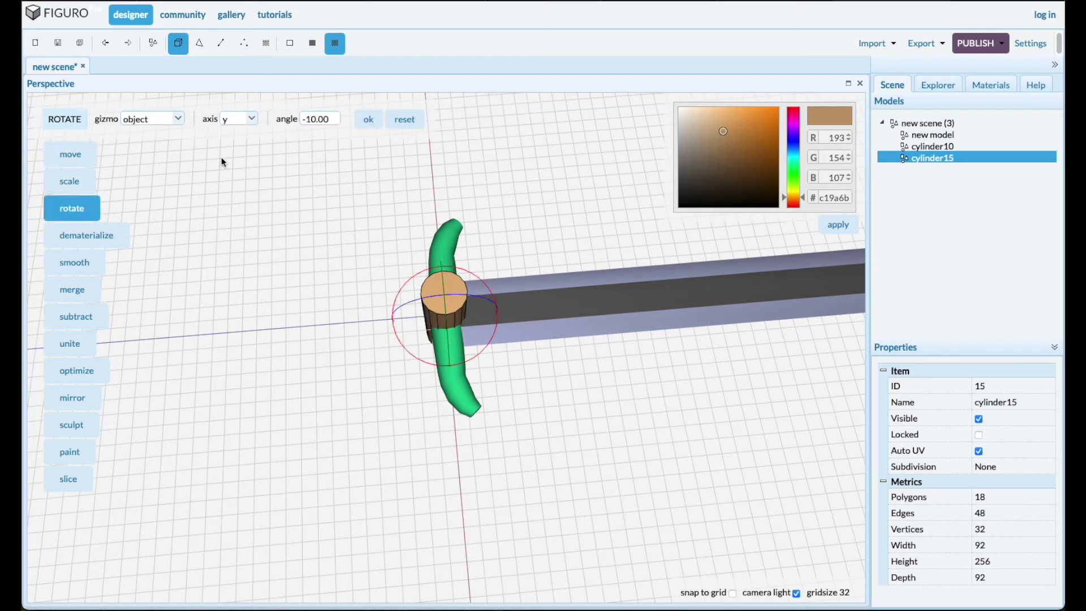
pyautogui.click(253, 121)
pyautogui.click(242, 133)
pyautogui.tripleClick(324, 119)
pyautogui.write('90')
pyautogui.click(367, 125)
pyautogui.click(69, 154)
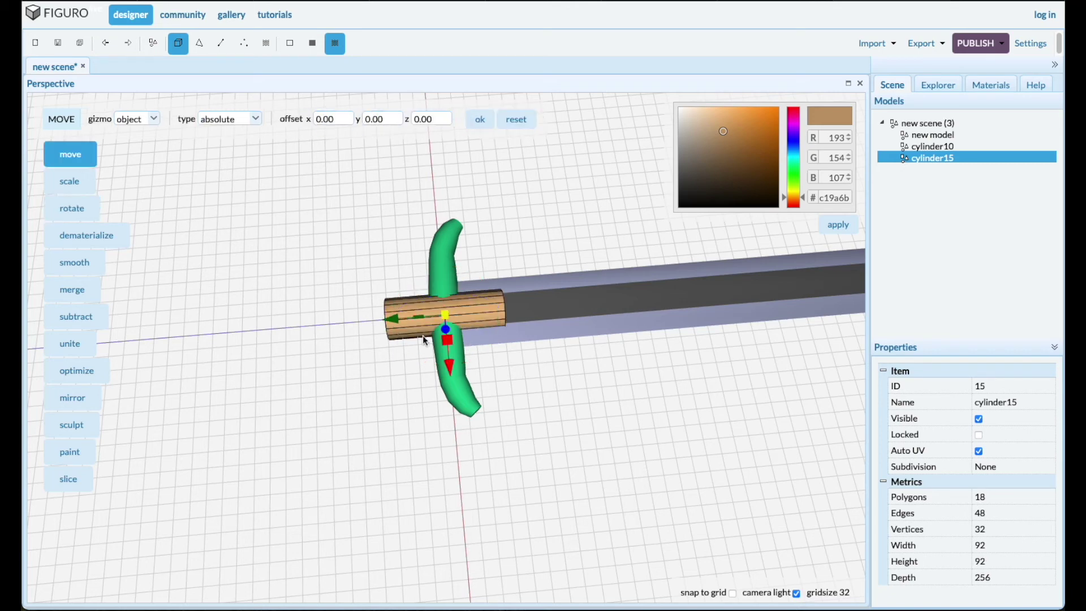
pyautogui.moveTo(395, 324); pyautogui.dragTo(329, 311)
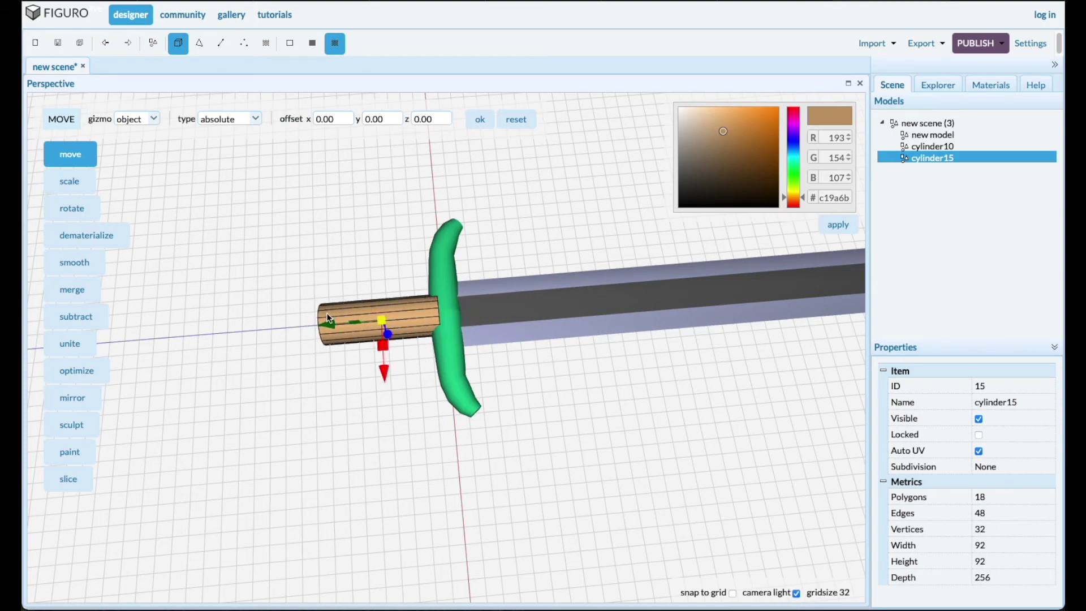
pyautogui.moveTo(326, 441); pyautogui.dragTo(365, 416, button='middle')
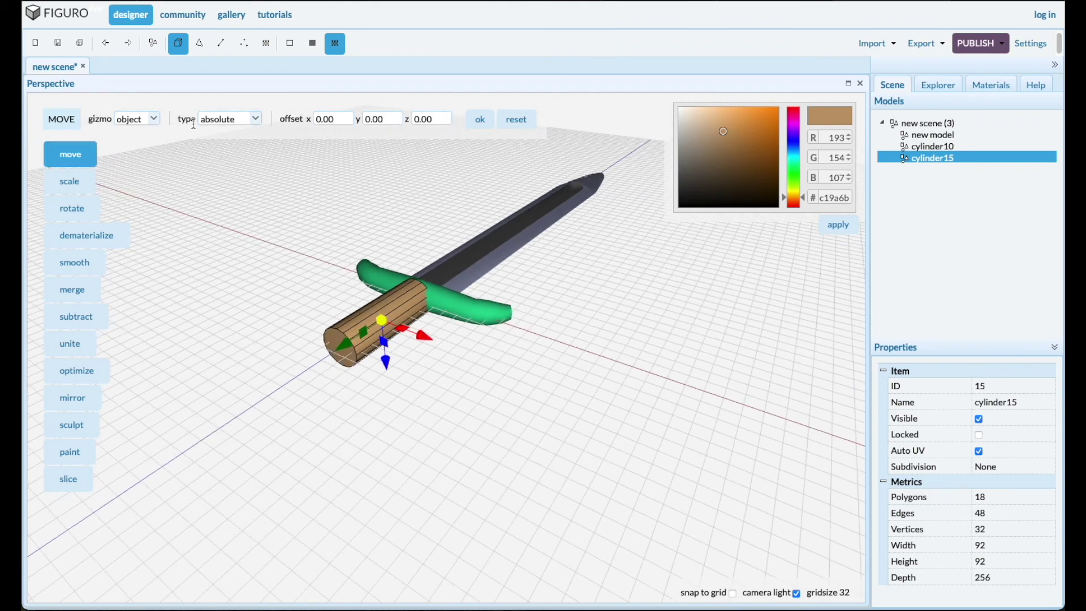
pyautogui.click(199, 42)
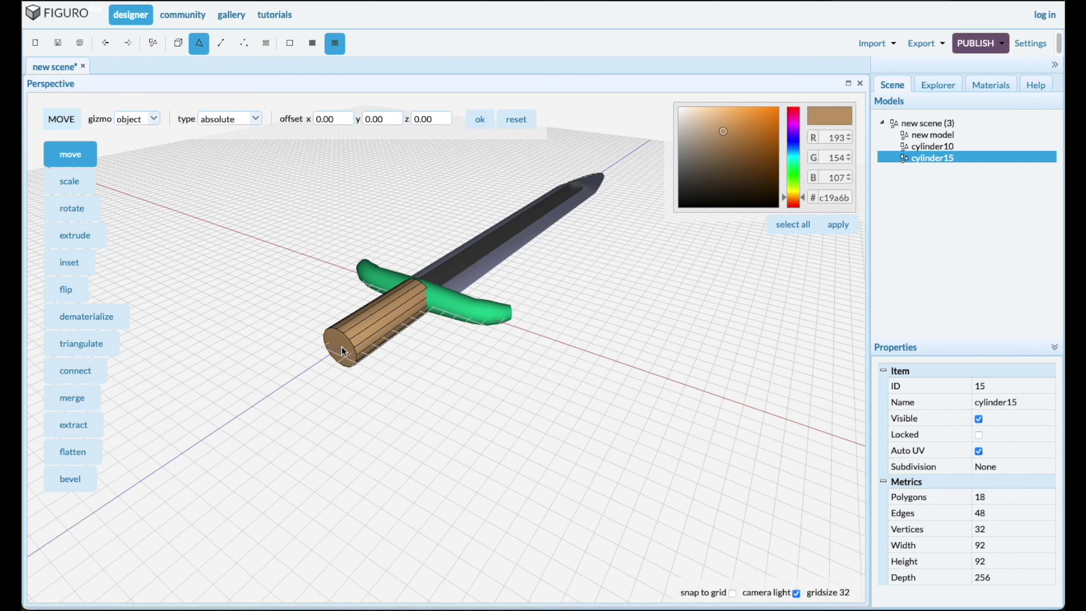
pyautogui.scroll(3, 342, 344)
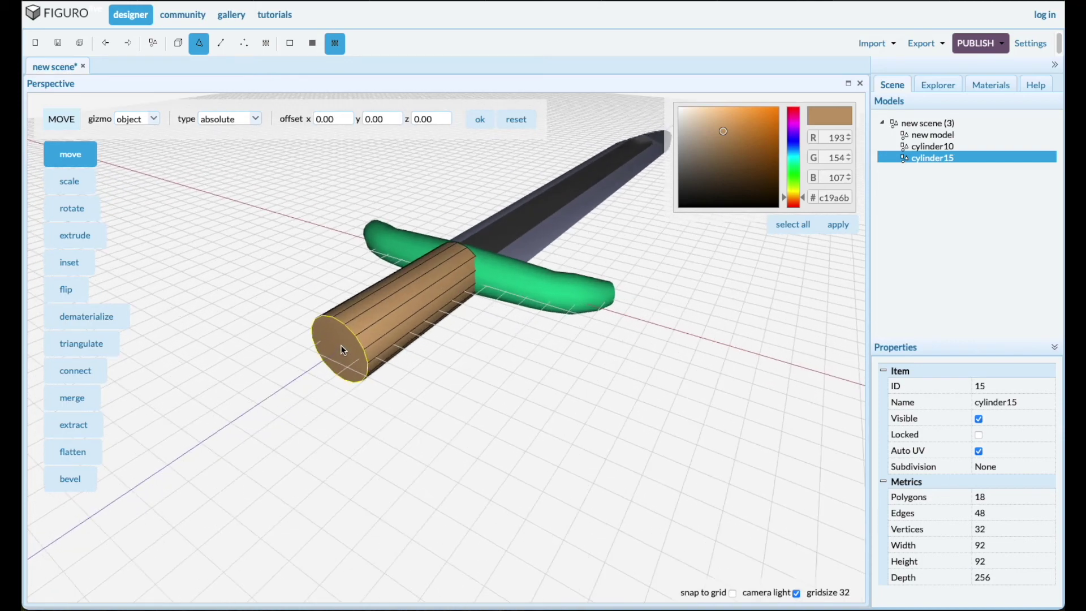
pyautogui.click(336, 356)
pyautogui.moveTo(300, 373); pyautogui.dragTo(200, 417)
pyautogui.moveTo(339, 385); pyautogui.dragTo(434, 405, button='middle')
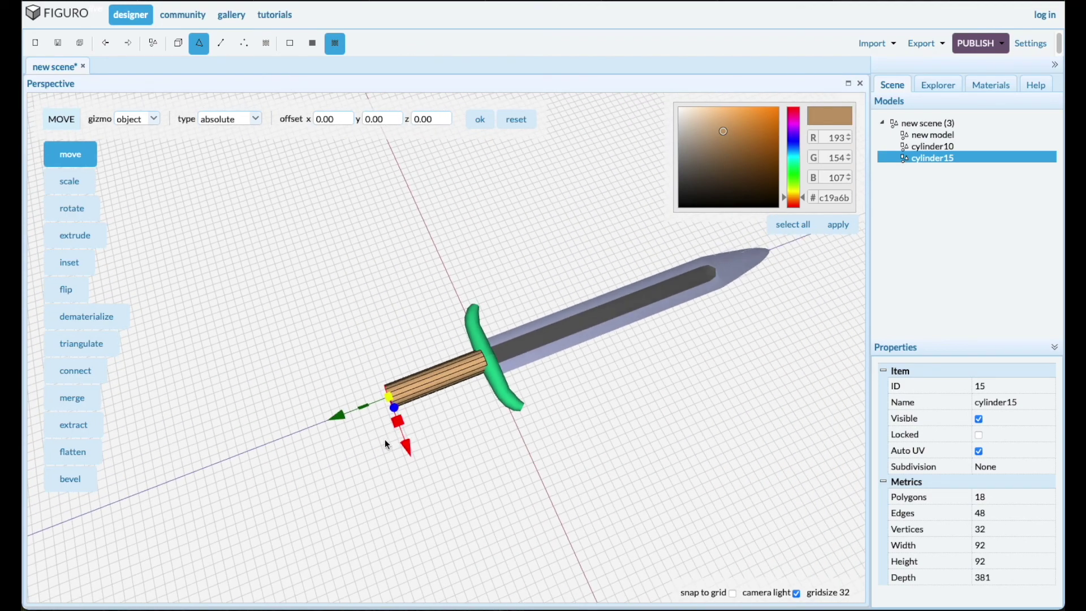
pyautogui.scroll(5, 440, 355)
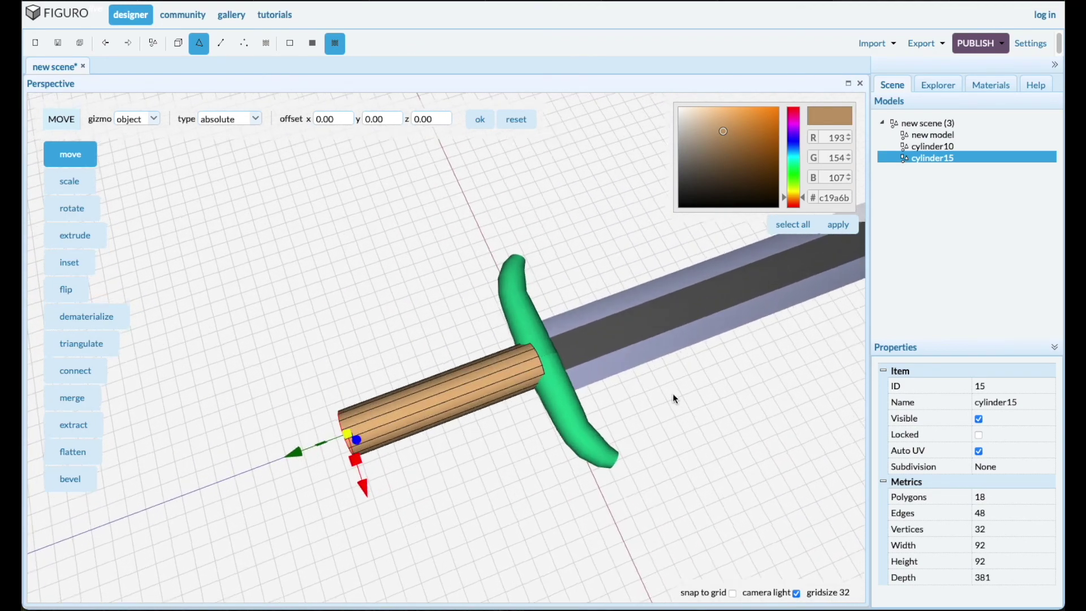
pyautogui.moveTo(675, 398); pyautogui.dragTo(630, 377, button='middle')
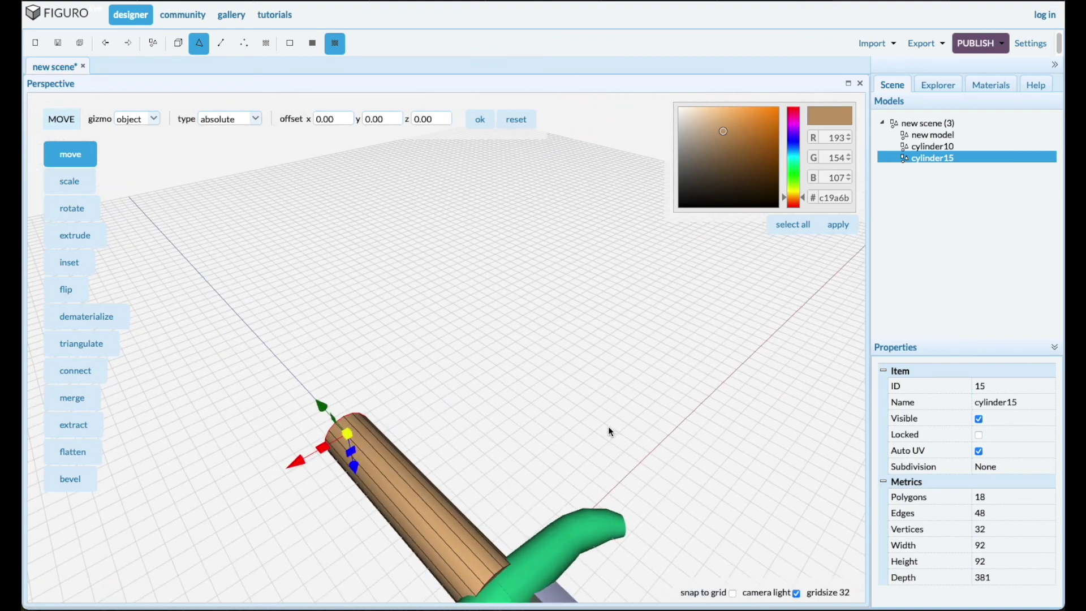
pyautogui.moveTo(611, 432); pyautogui.dragTo(603, 397, button='middle')
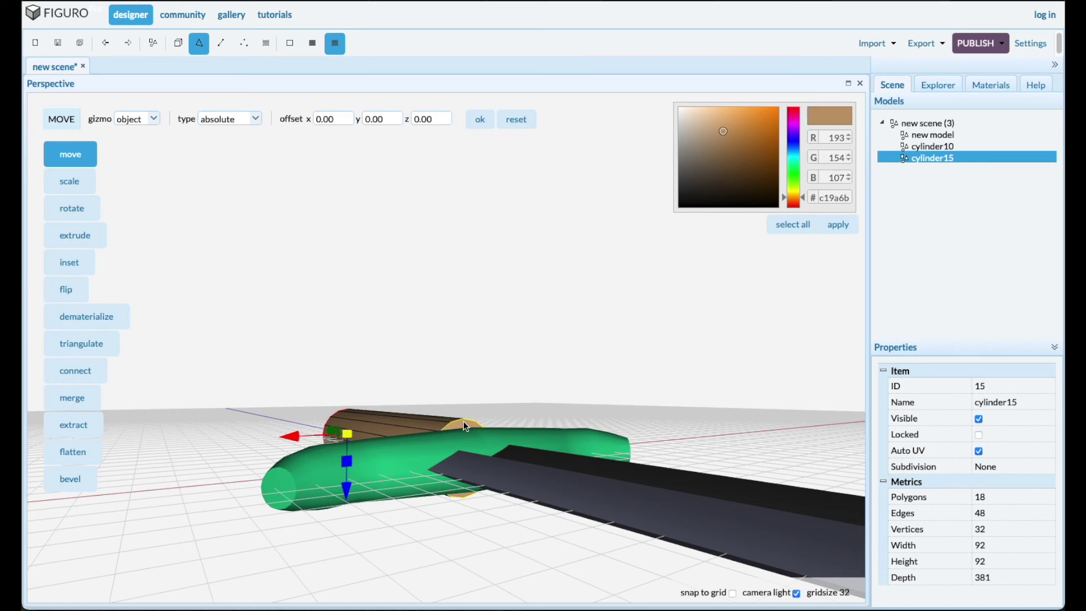
pyautogui.click(456, 477)
# Scale down the grip's end faces so cylinder15 narrows toward its far end
pyautogui.click(65, 181)
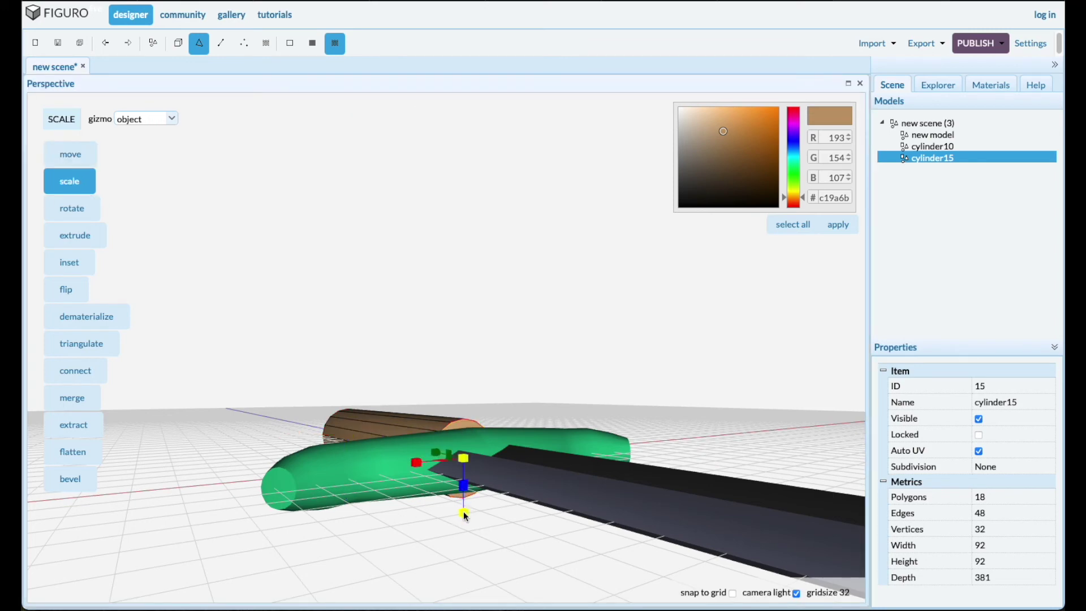
pyautogui.moveTo(465, 516); pyautogui.dragTo(462, 505)
pyautogui.moveTo(443, 535); pyautogui.dragTo(481, 548, button='middle')
pyautogui.moveTo(367, 572); pyautogui.dragTo(402, 581, button='middle')
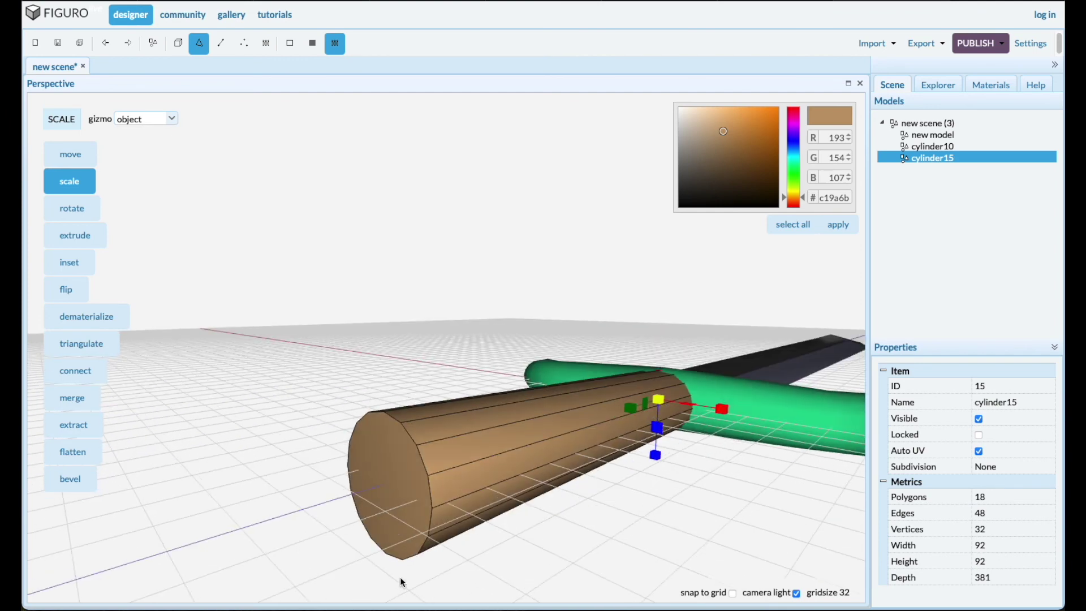
pyautogui.click(385, 494)
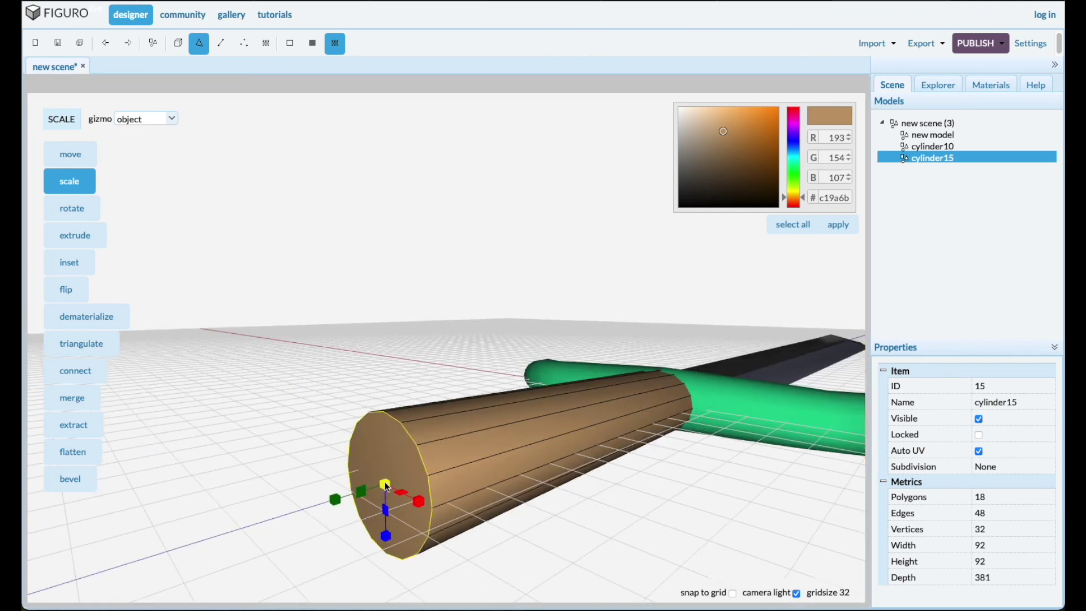
pyautogui.moveTo(387, 488); pyautogui.dragTo(365, 506)
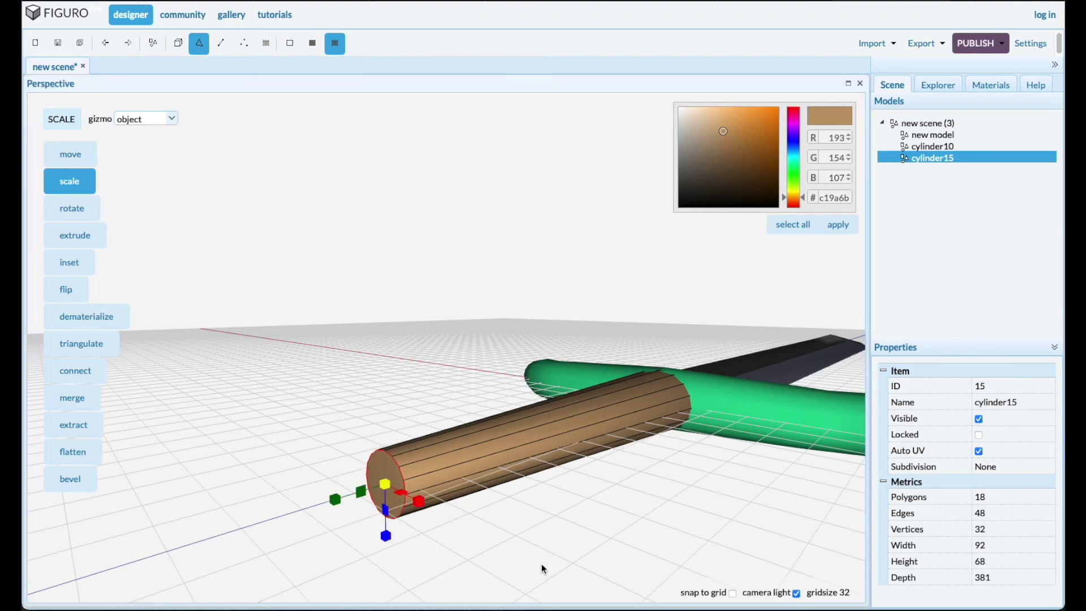
pyautogui.moveTo(541, 563); pyautogui.dragTo(484, 552, button='middle')
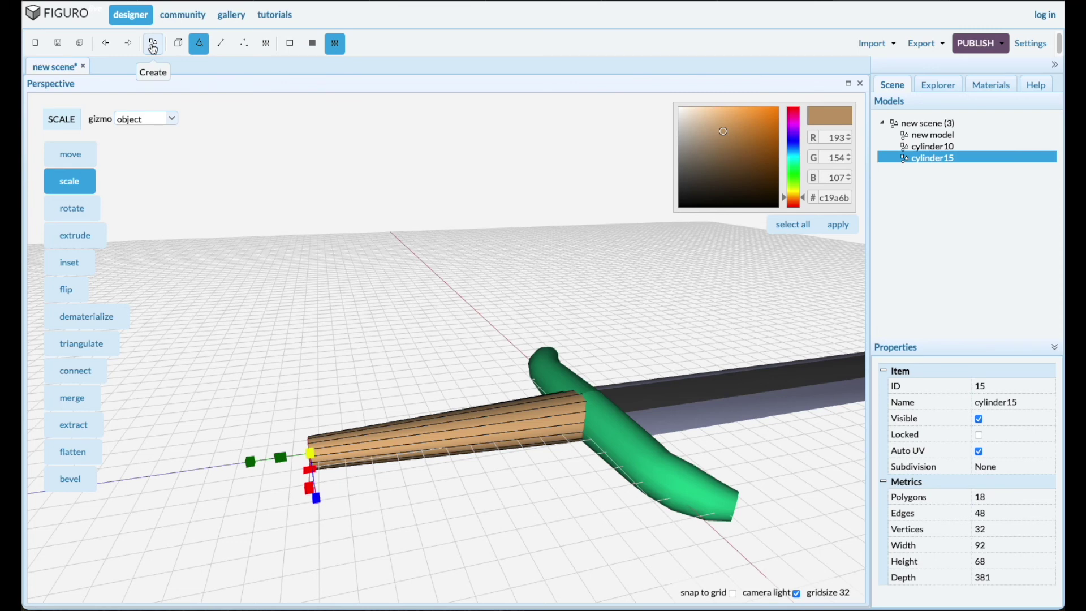
pyautogui.click(153, 49)
# Create a new sphere, sphere16, and snap it to the scene origin
pyautogui.click(71, 235)
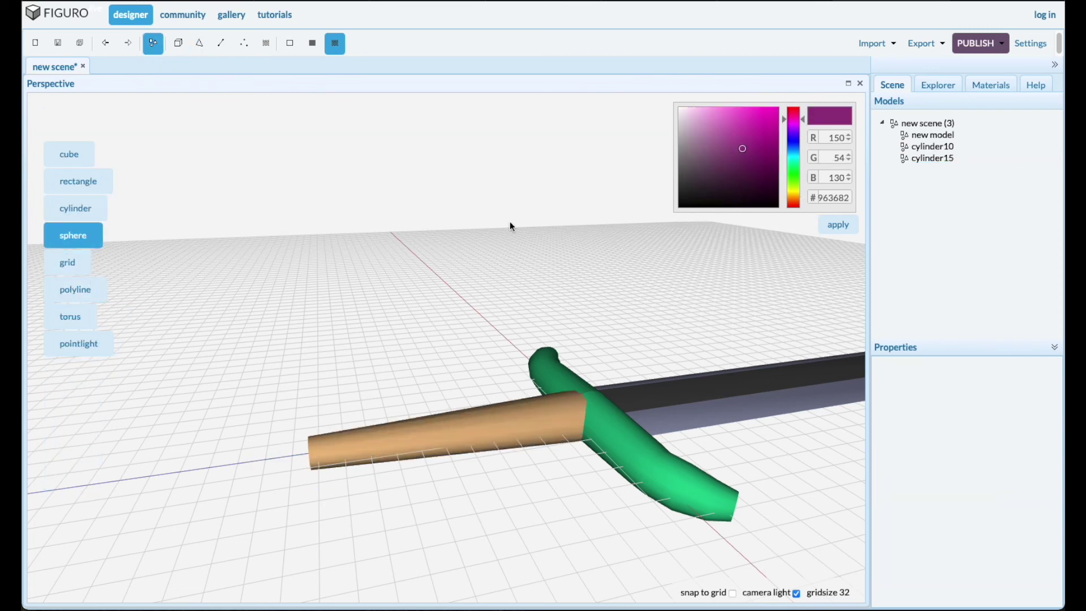
pyautogui.moveTo(412, 348); pyautogui.dragTo(424, 363)
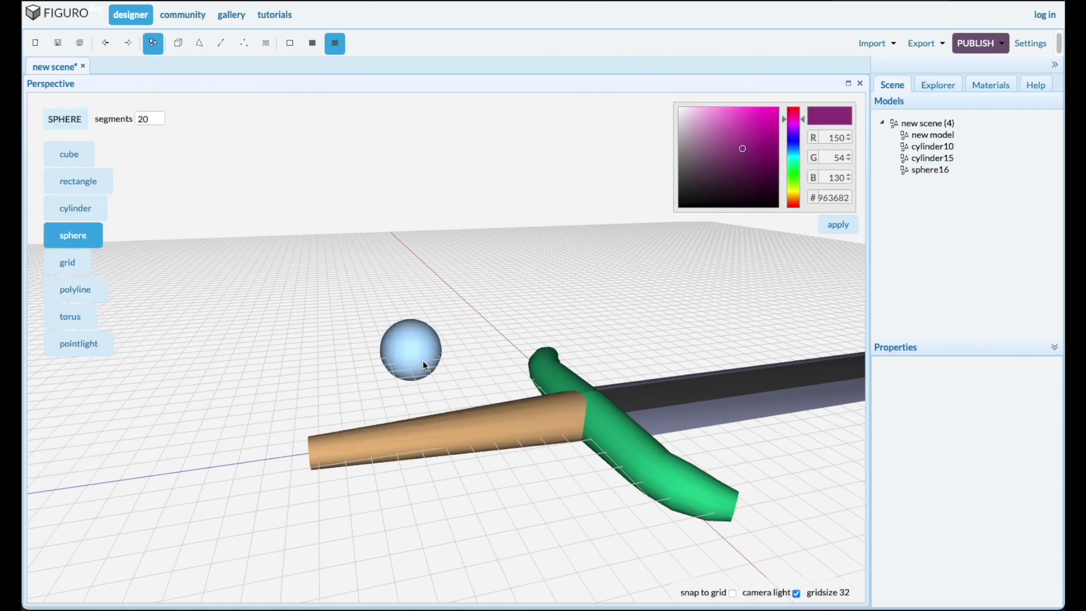
pyautogui.click(942, 171)
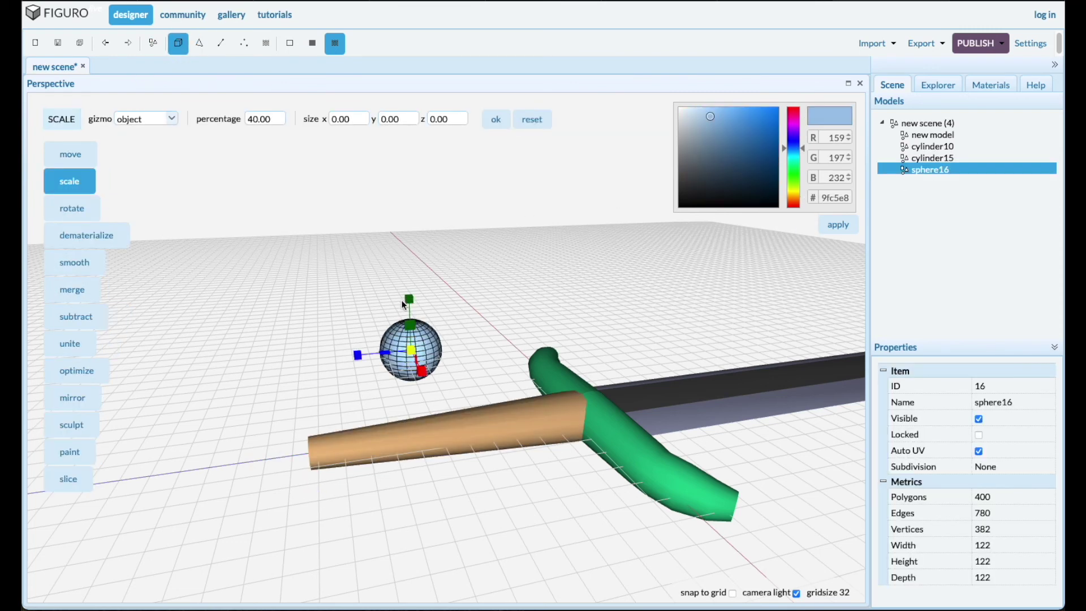
pyautogui.click(71, 155)
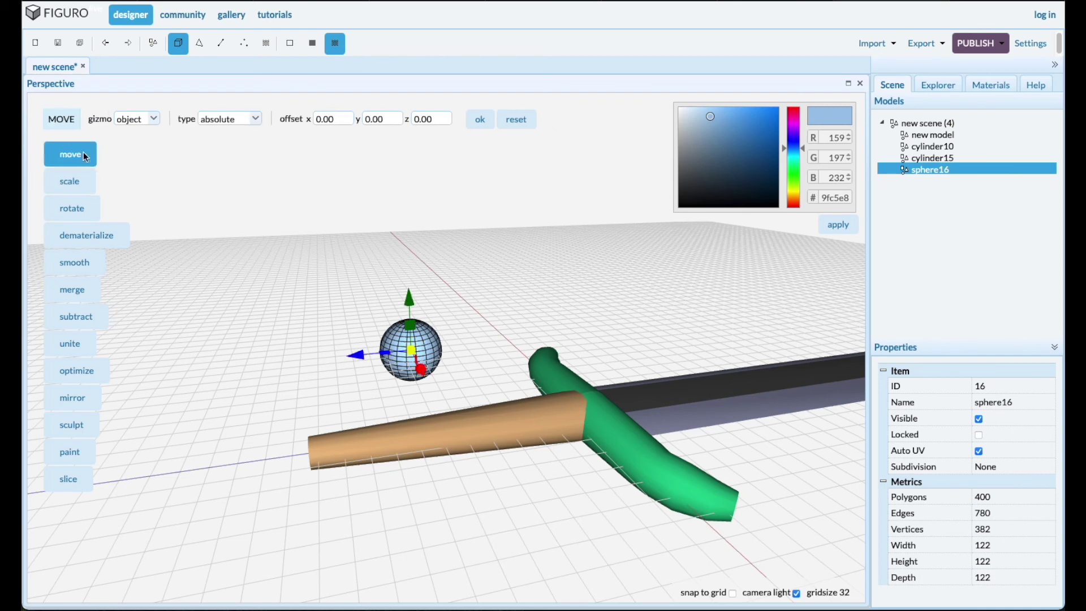
pyautogui.click(481, 122)
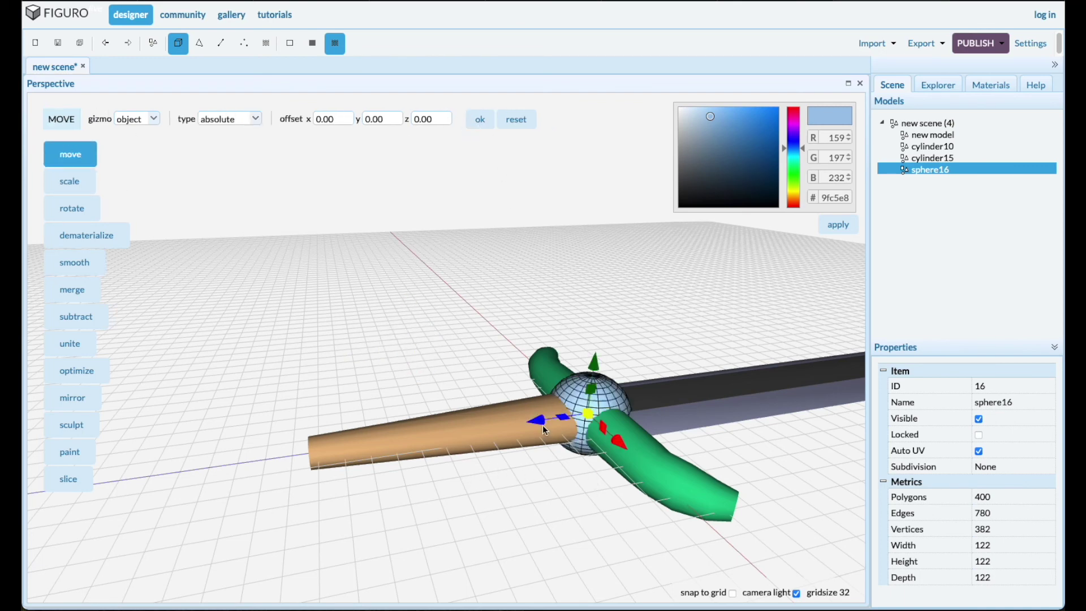
# Slide sphere16 to the grip's end, shrink it to pommel size, and seat it snugly
pyautogui.moveTo(540, 418); pyautogui.dragTo(236, 442)
pyautogui.click(70, 181)
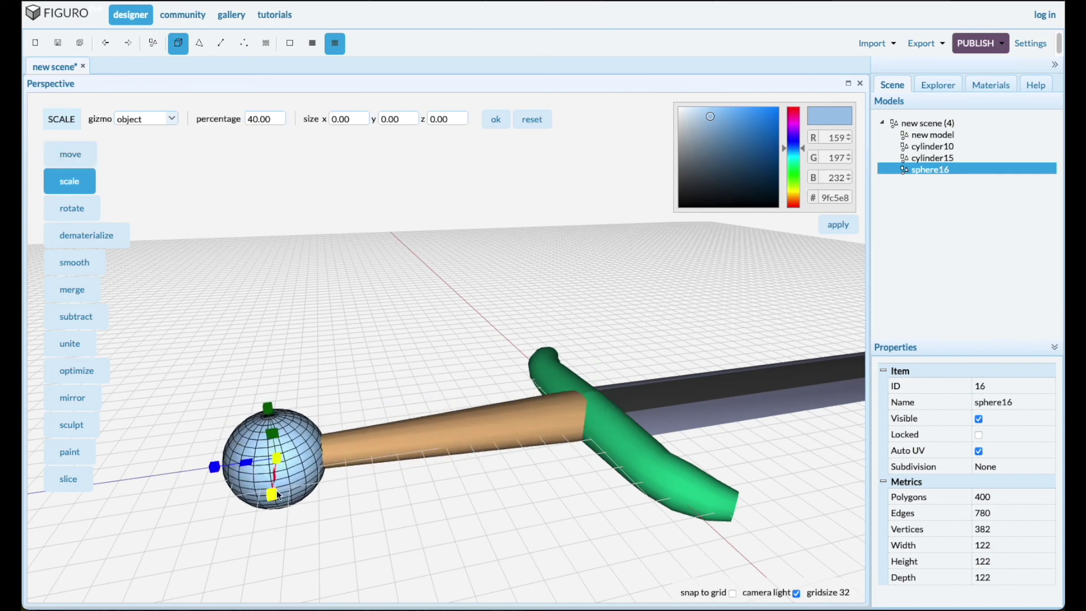
pyautogui.moveTo(277, 455); pyautogui.dragTo(269, 452)
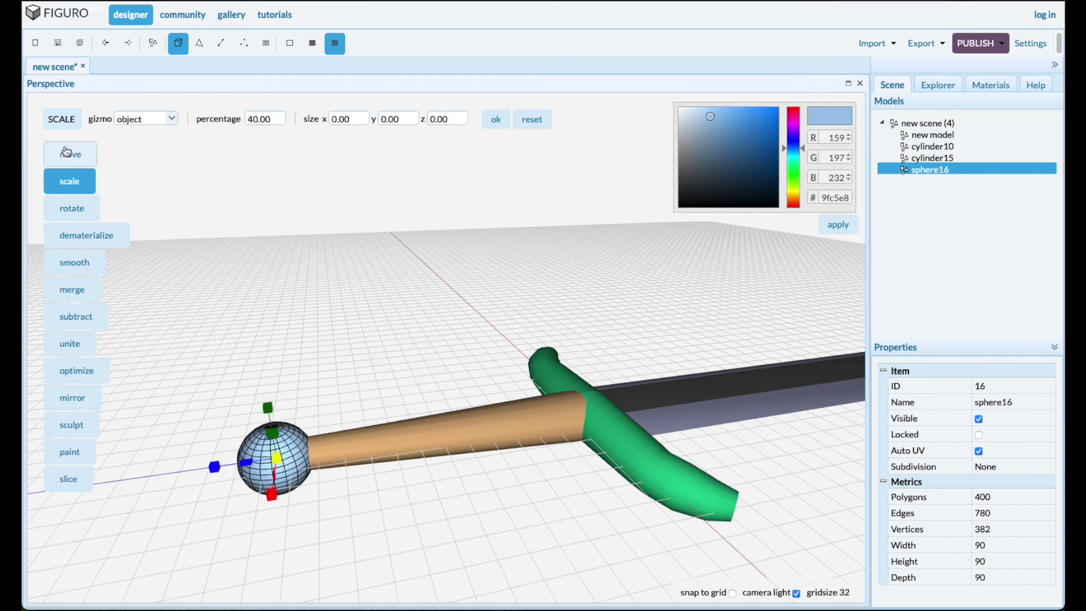
pyautogui.click(68, 153)
pyautogui.moveTo(219, 467); pyautogui.dragTo(225, 471)
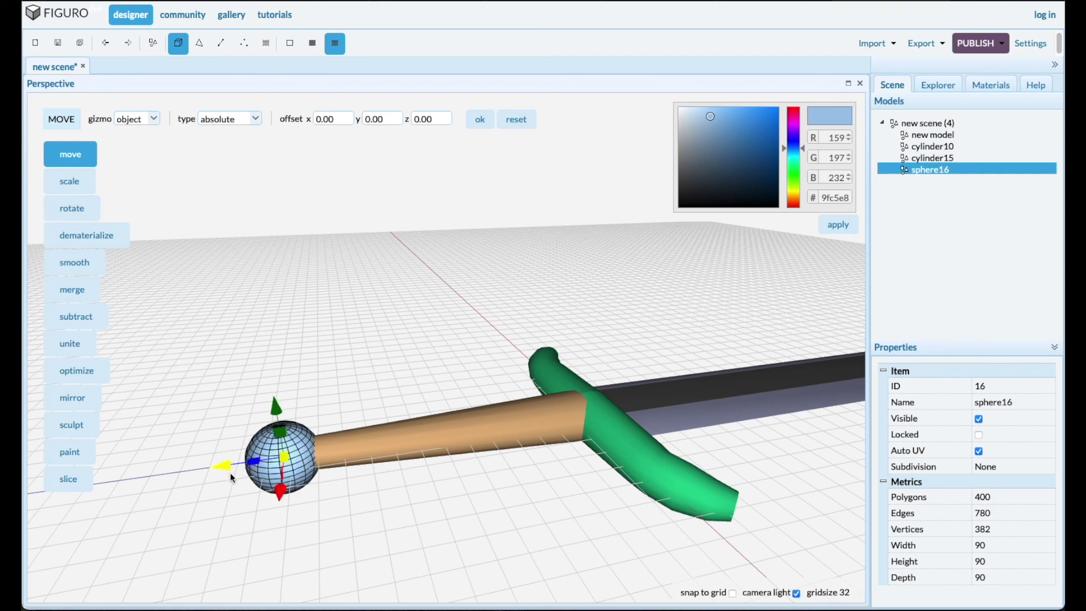
pyautogui.moveTo(478, 580); pyautogui.dragTo(502, 509)
pyautogui.moveTo(567, 503); pyautogui.dragTo(441, 541)
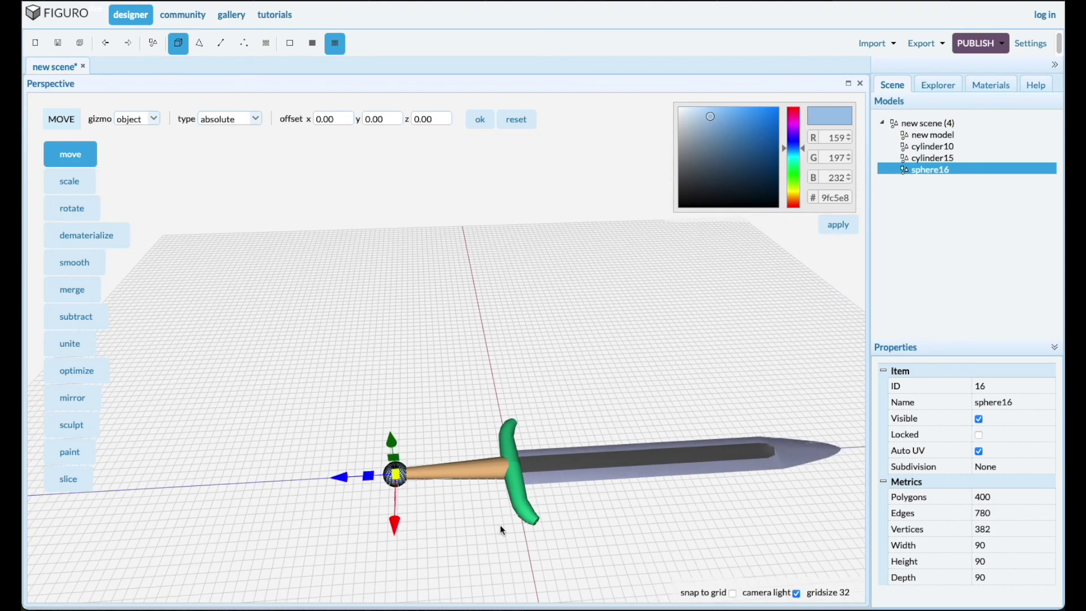
pyautogui.moveTo(622, 522); pyautogui.dragTo(615, 531)
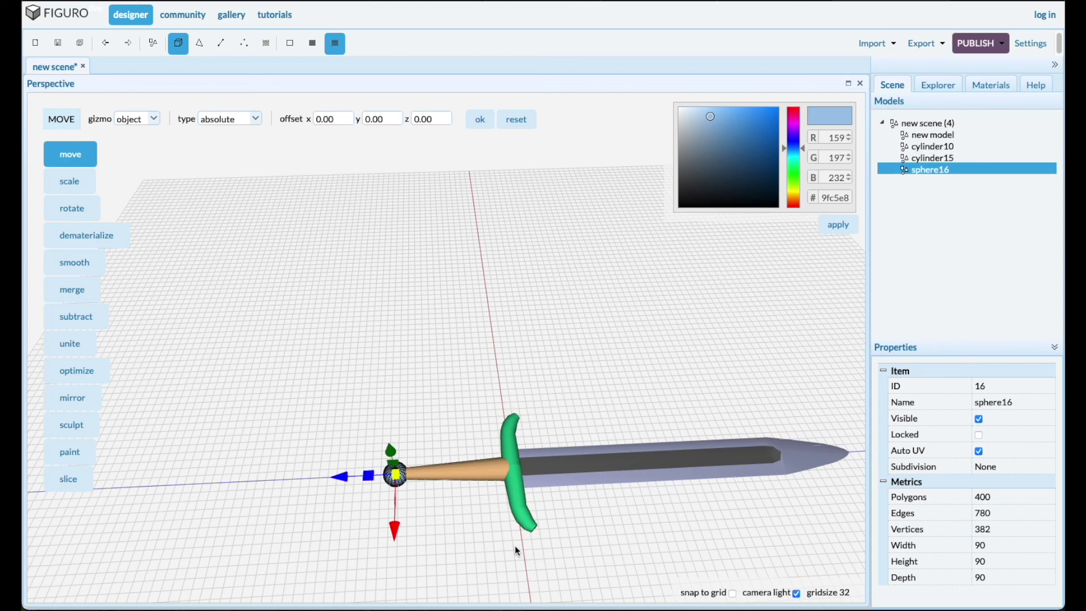
pyautogui.scroll(5, 473, 502)
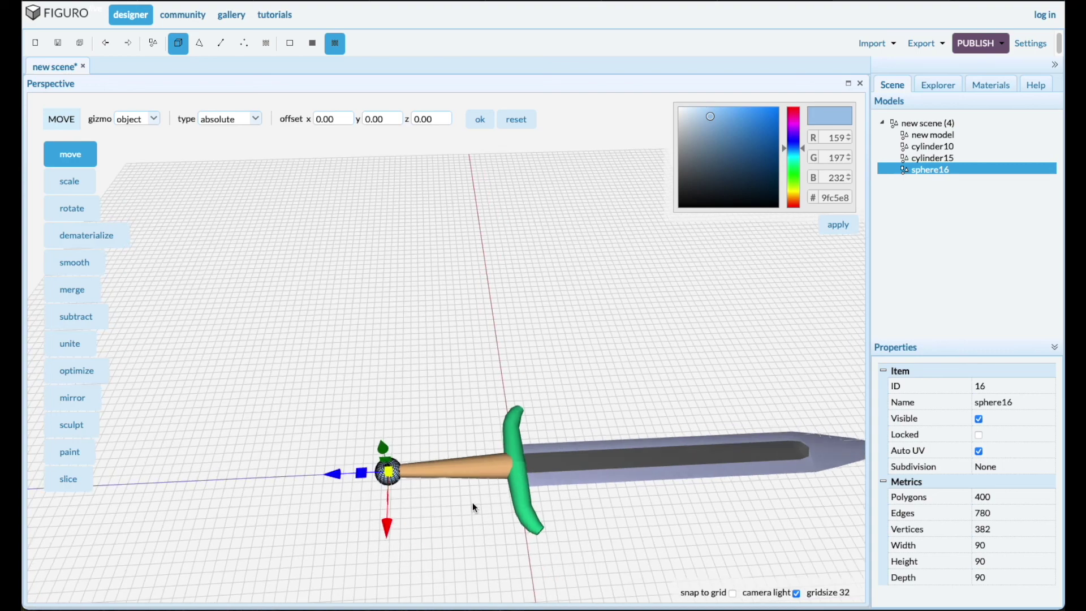
pyautogui.scroll(-1, 491, 457)
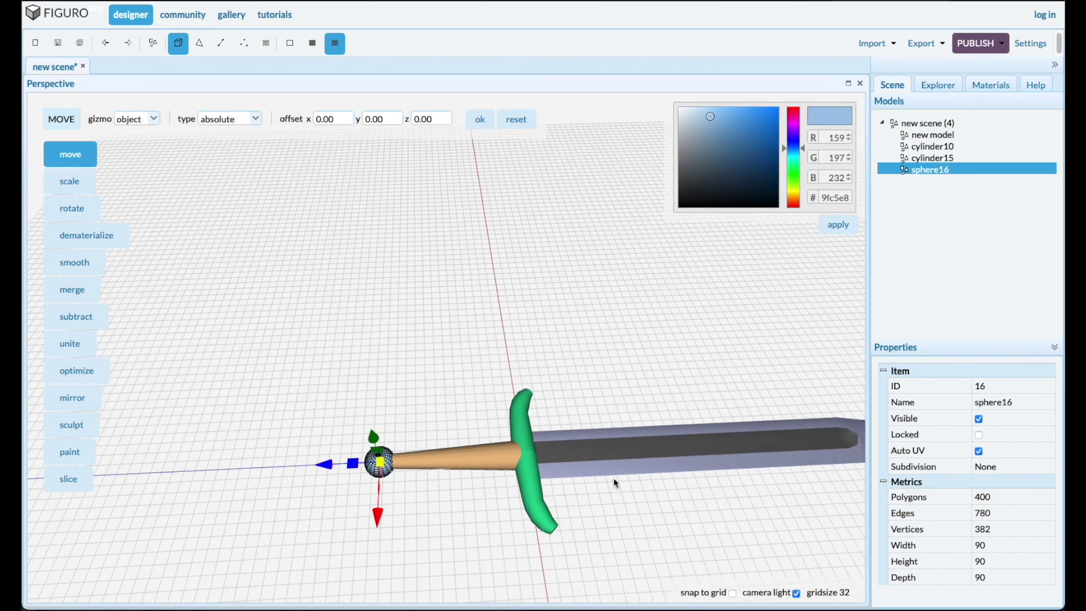
# Recolour the grip cylinder15 dark brown (#7a5d37)
pyautogui.click(935, 161)
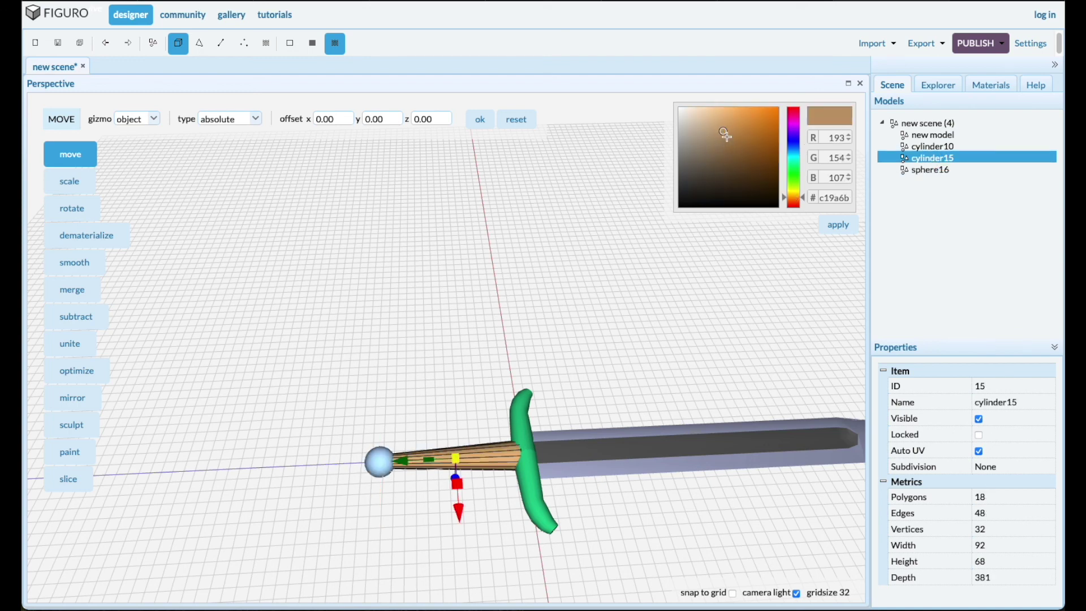
pyautogui.moveTo(723, 132); pyautogui.dragTo(734, 160)
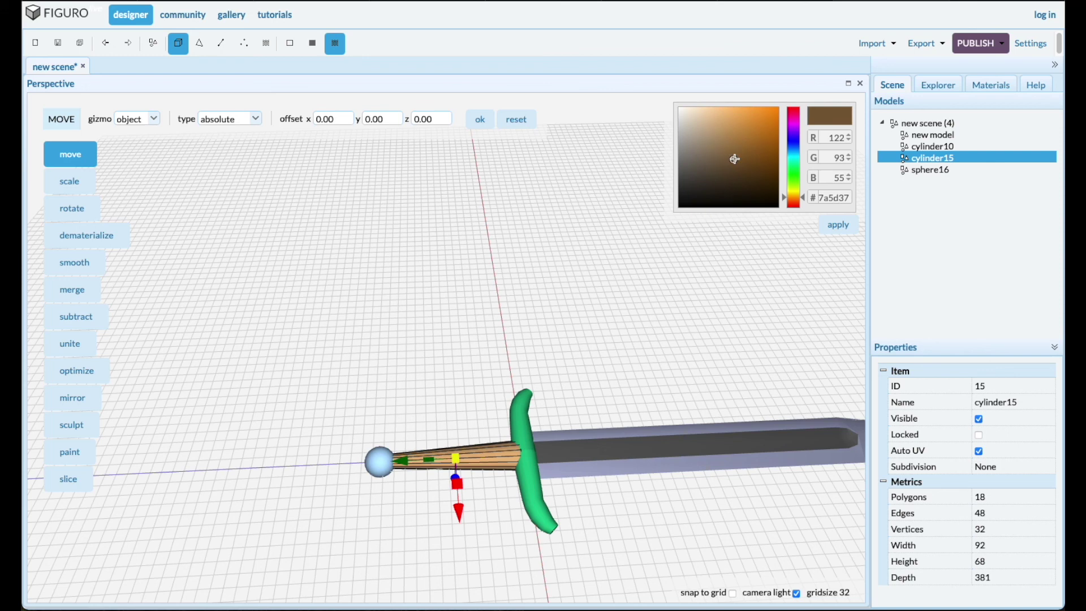
pyautogui.click(839, 225)
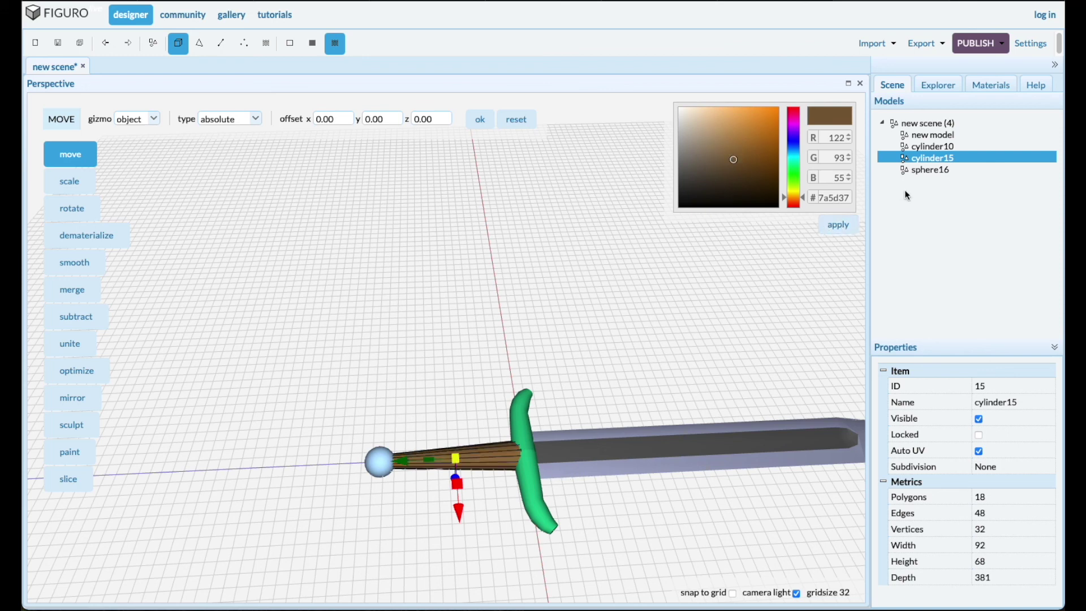
# Colour the crossguard and the sphere16 pommel gray (#7d777d)
pyautogui.click(935, 171)
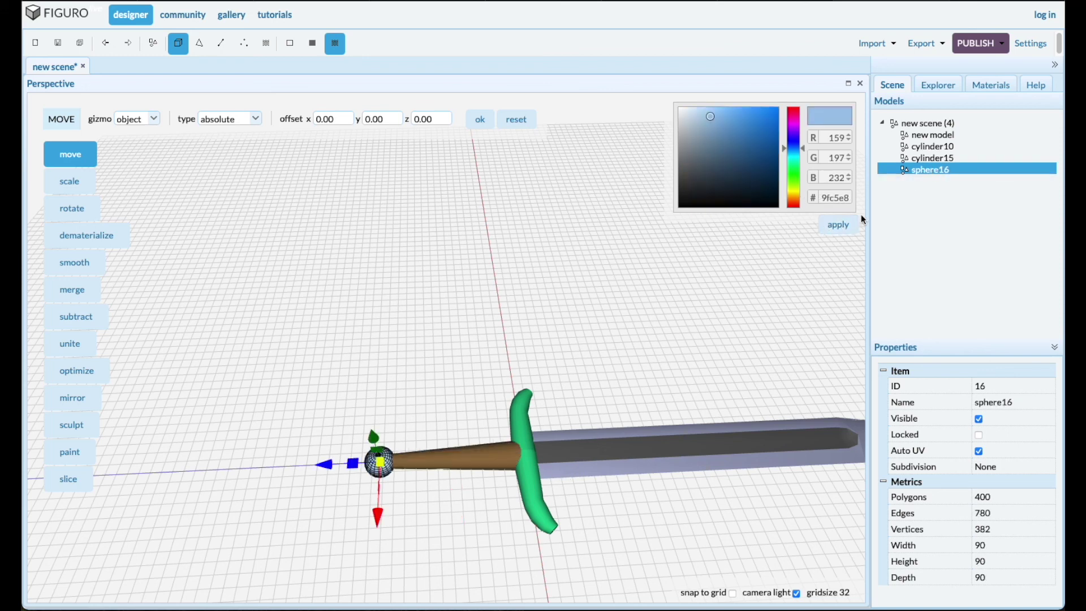
pyautogui.click(540, 525)
pyautogui.click(526, 480)
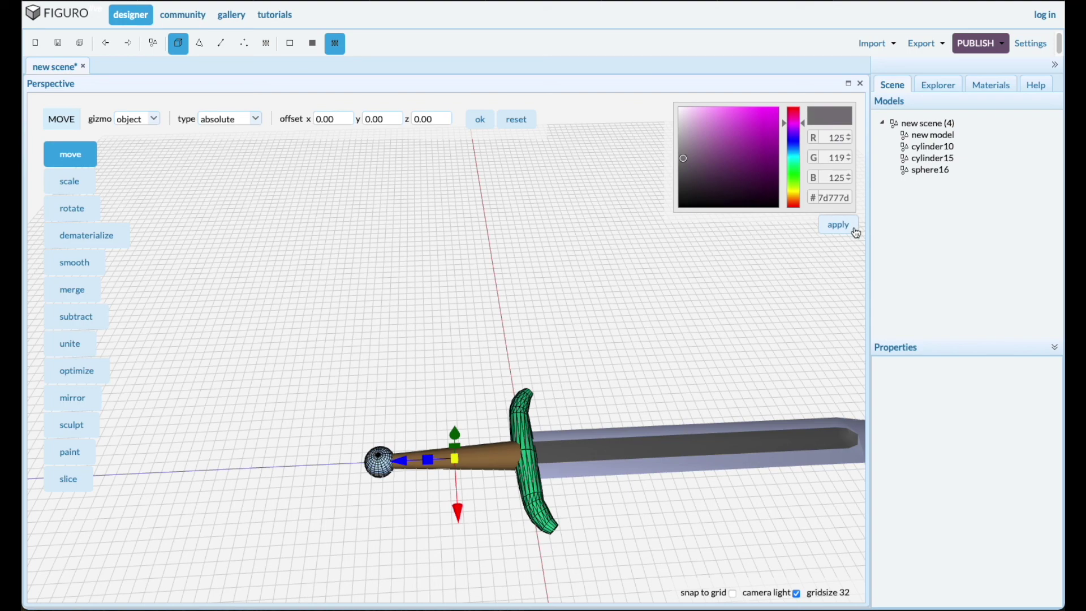
pyautogui.click(834, 226)
pyautogui.click(674, 546)
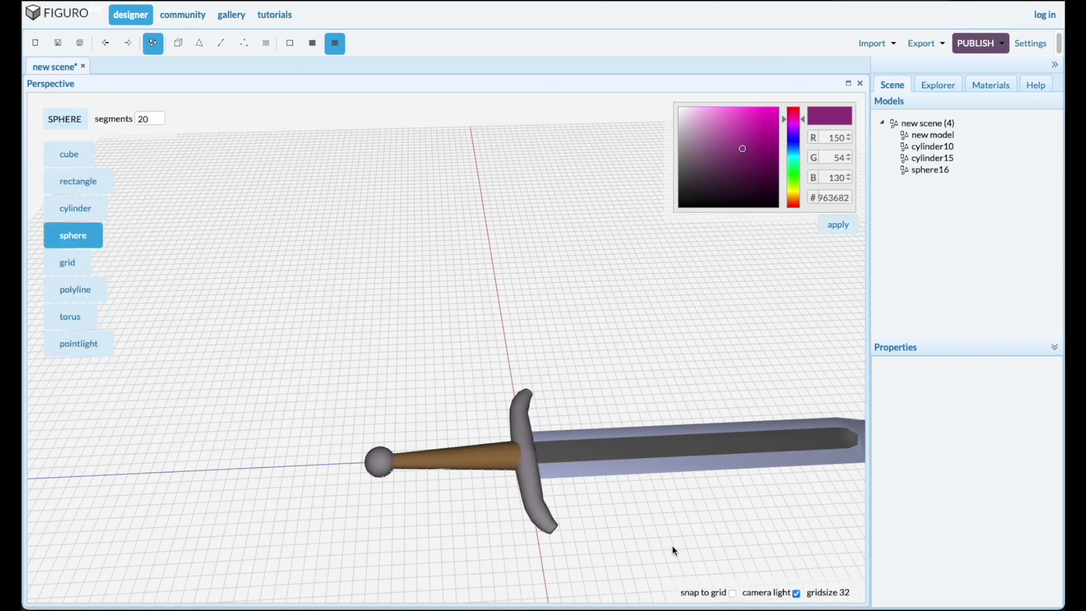
pyautogui.moveTo(690, 559); pyautogui.dragTo(674, 519)
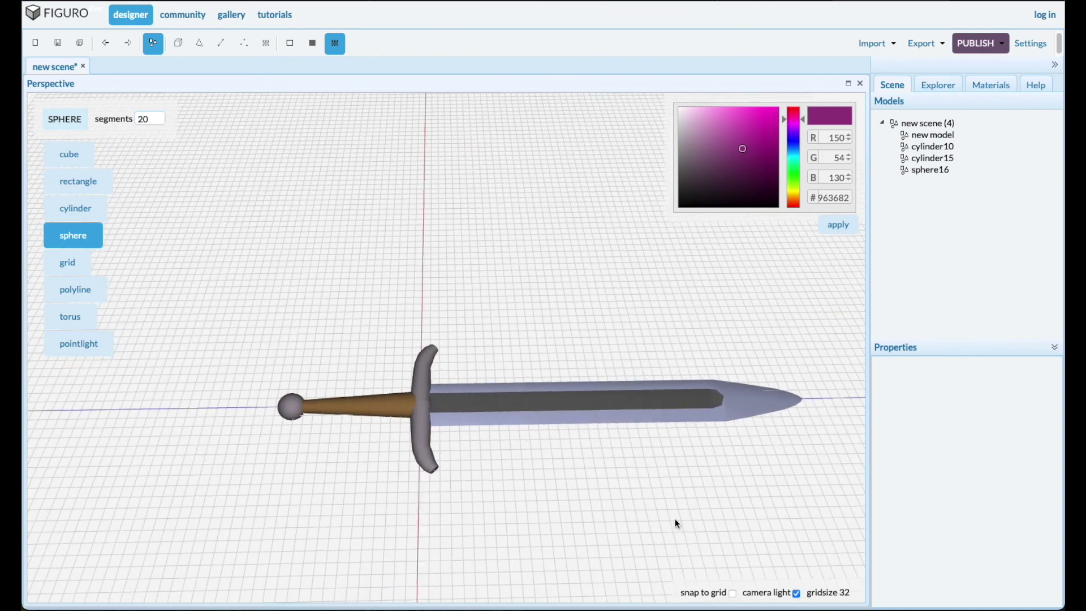